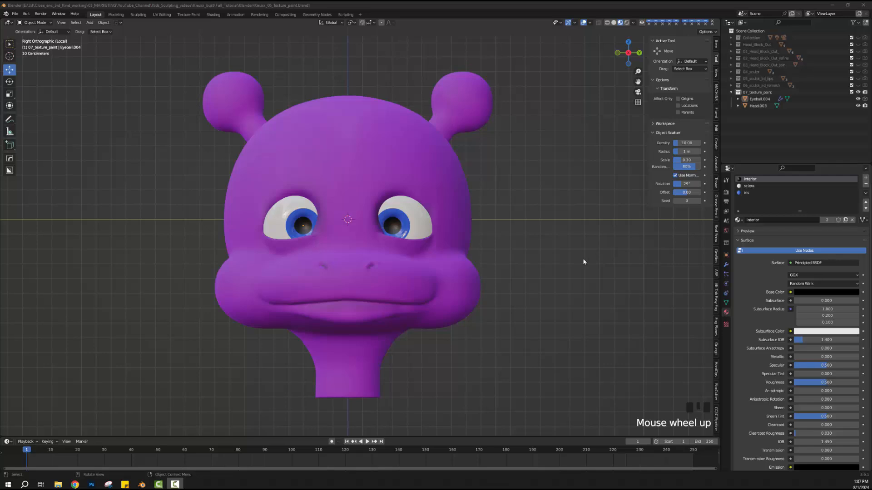
- Duplicate the 07_texture_paint collection with its eyeball and head, and hide the original collection in the viewport and in renders
{"action": "middle_click_drag", "start_coordinate": [351, 270], "coordinate": [470, 269]}
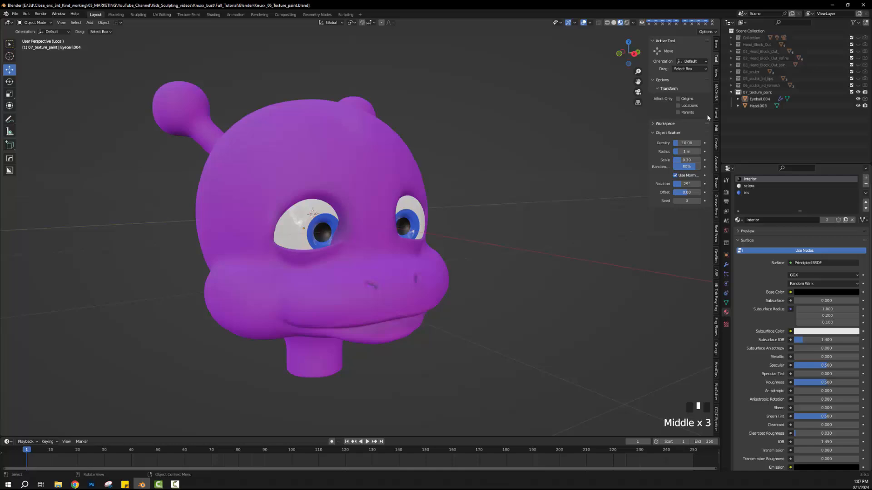
{"action": "left_click", "coordinate": [731, 92]}
{"action": "left_click", "coordinate": [762, 93]}
{"action": "right_click", "coordinate": [762, 93]}
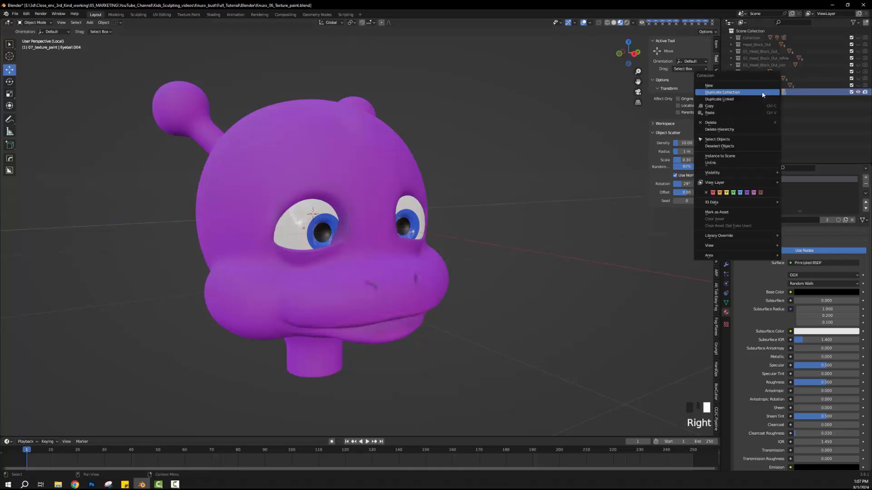
{"action": "left_click", "coordinate": [717, 93]}
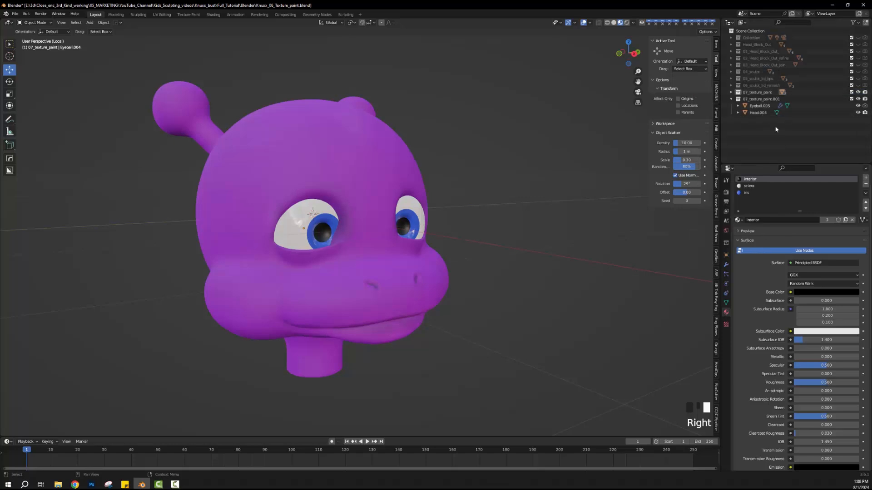
{"action": "left_click", "coordinate": [858, 92]}
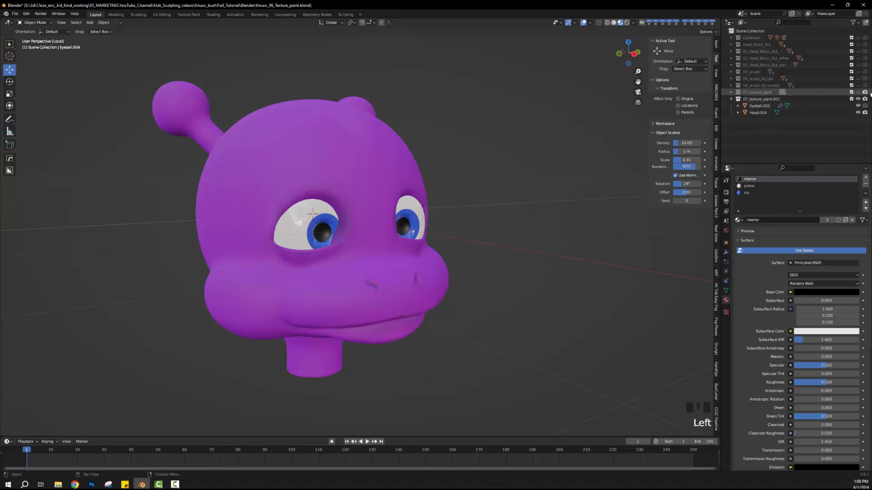
{"action": "left_click", "coordinate": [864, 94]}
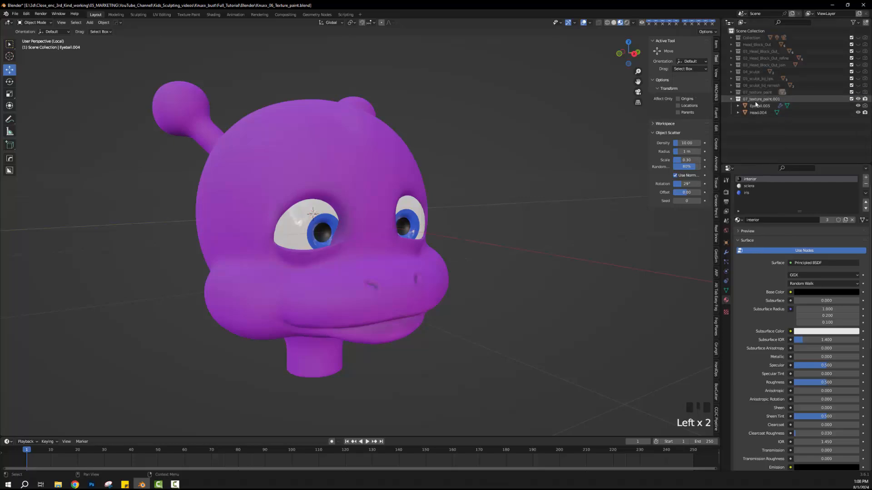
- Rename the duplicated collection as 08_Final_tweak
{"action": "left_click", "coordinate": [756, 99]}
{"action": "double_click", "coordinate": [756, 99]}
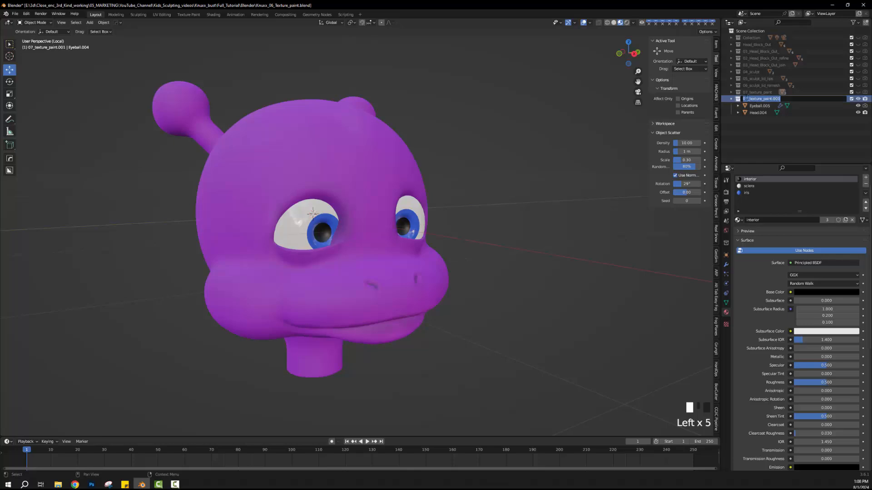
{"action": "left_click", "coordinate": [747, 99]}
{"action": "left_click_drag", "start_coordinate": [789, 99], "coordinate": [762, 99]}
{"action": "type", "text": "Final_f"}
{"action": "key", "text": "Return"}
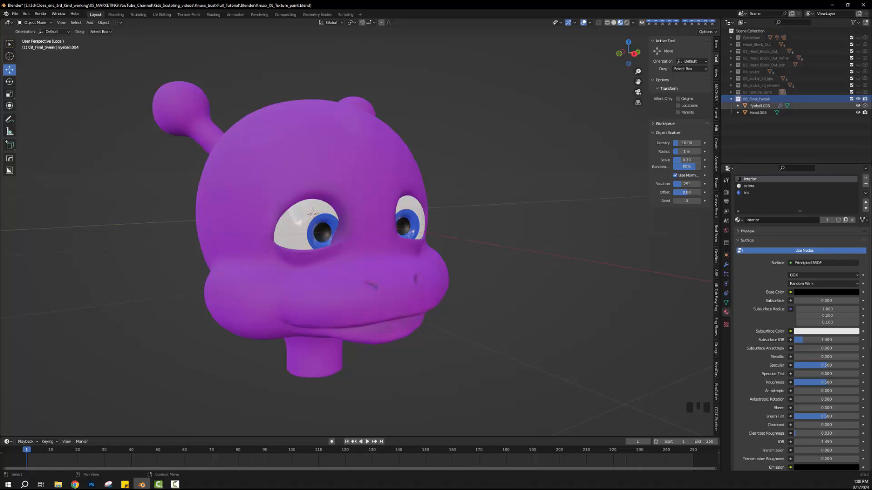
- Select the head mesh in the 08_Final_tweak collection and examine the eyelid edge where it meets the iris at the inner eye corner
{"action": "mouse_move", "coordinate": [479, 214]}
{"action": "middle_mouse_down"}
{"action": "mouse_move", "coordinate": [454, 215]}
{"action": "mouse_move", "coordinate": [474, 208]}
{"action": "middle_mouse_up"}
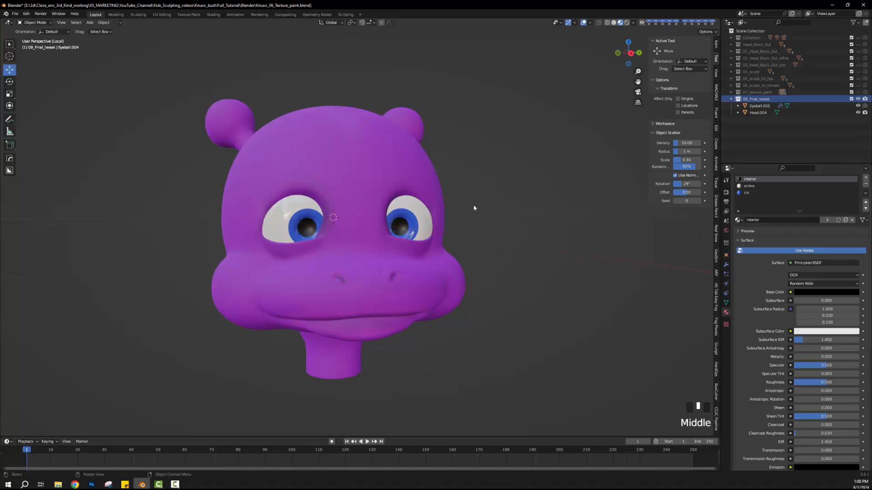
{"action": "left_click", "coordinate": [754, 114]}
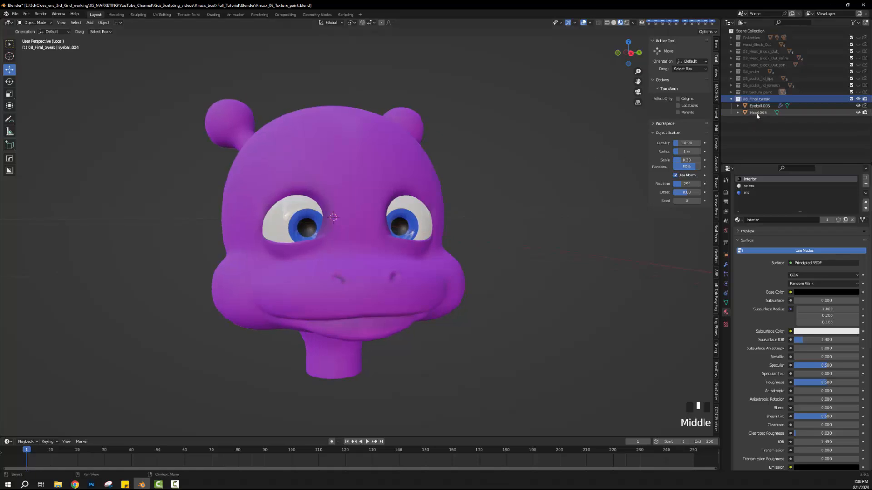
{"action": "middle_click_drag", "start_coordinate": [525, 249], "coordinate": [626, 182]}
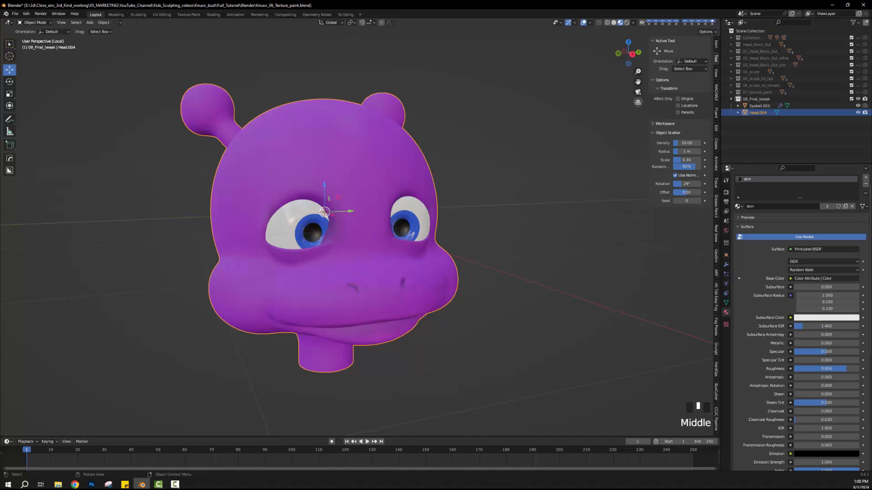
{"action": "left_click_drag", "start_coordinate": [638, 81], "coordinate": [663, 56]}
{"action": "middle_click_drag", "start_coordinate": [454, 258], "coordinate": [434, 252]}
{"action": "scroll", "coordinate": [436, 260], "scroll_direction": "up", "scroll_amount": 2}
{"action": "scroll", "coordinate": [456, 260], "scroll_direction": "up", "scroll_amount": 2}
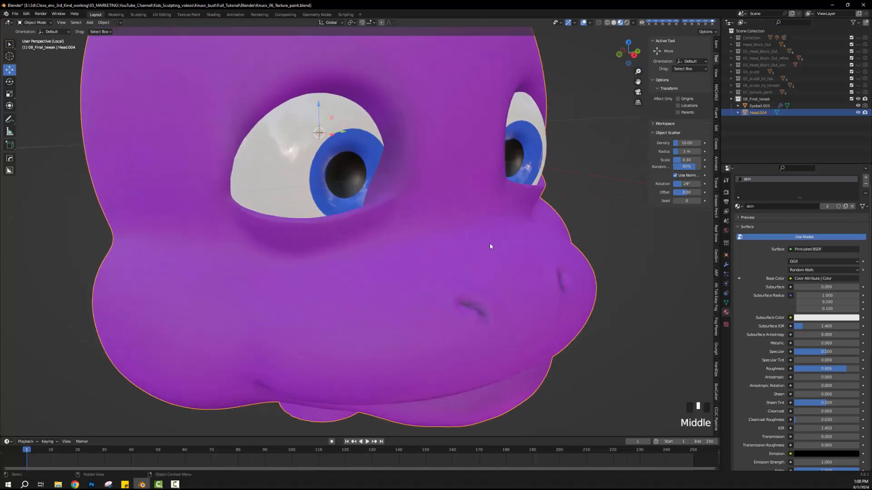
{"action": "middle_click_drag", "start_coordinate": [489, 246], "coordinate": [472, 250]}
{"action": "scroll", "coordinate": [370, 196], "scroll_direction": "up", "scroll_amount": 1}
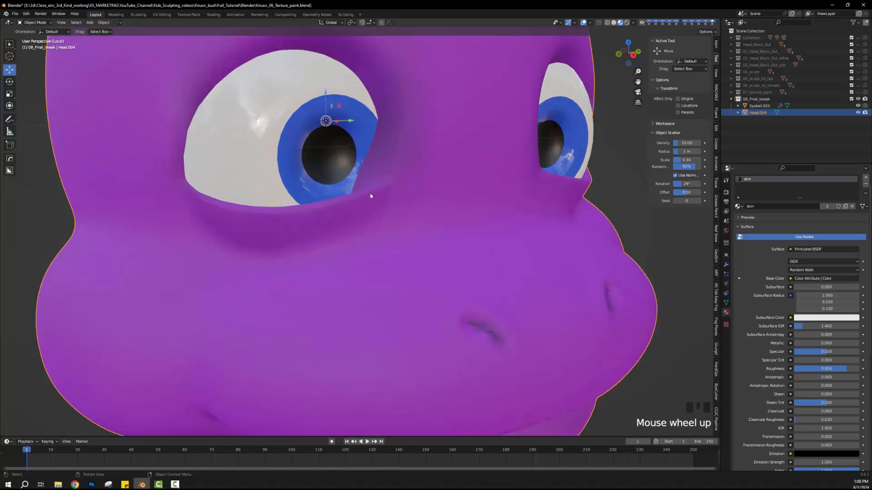
{"action": "middle_click_drag", "start_coordinate": [370, 196], "coordinate": [376, 195]}
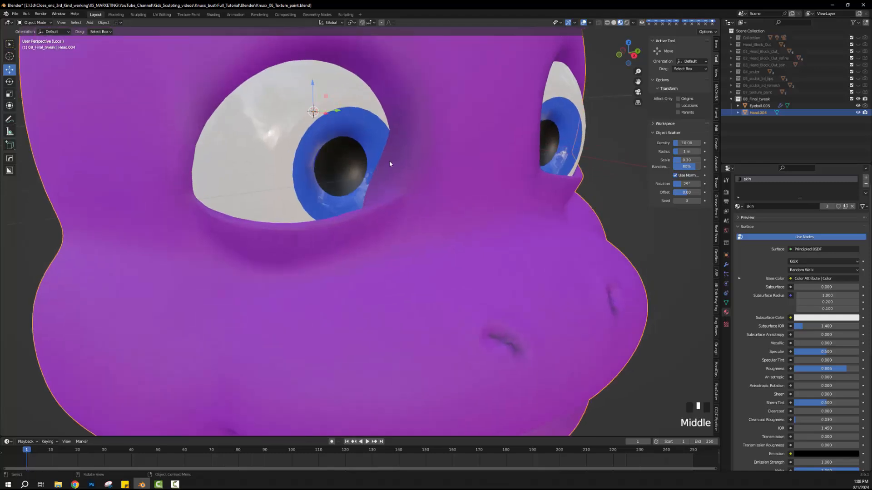
{"action": "middle_click_drag", "start_coordinate": [389, 164], "coordinate": [350, 185]}
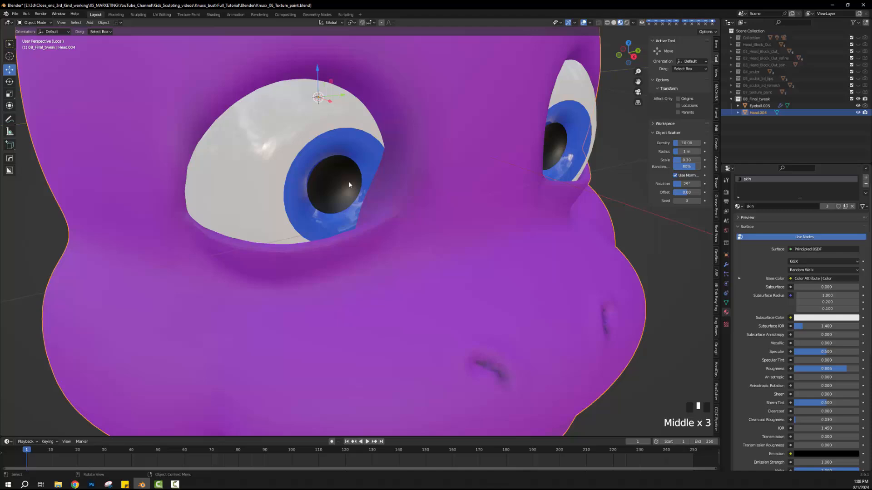
- Put the head mesh into Sculpt Mode and choose the Draw brush
{"action": "left_click", "coordinate": [34, 23]}
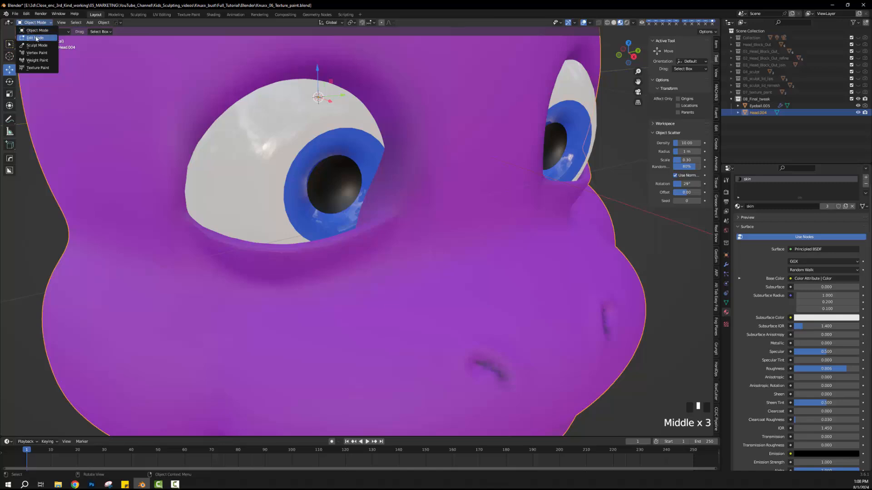
{"action": "left_click", "coordinate": [36, 38]}
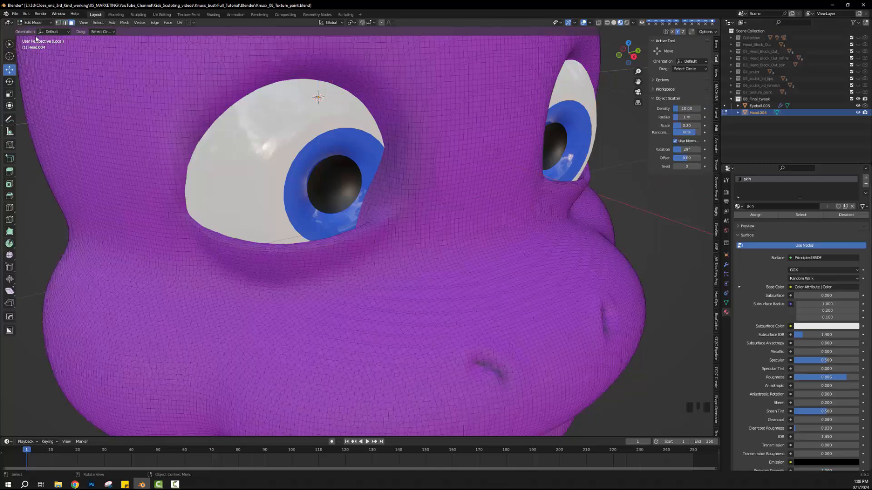
{"action": "left_click", "coordinate": [33, 24]}
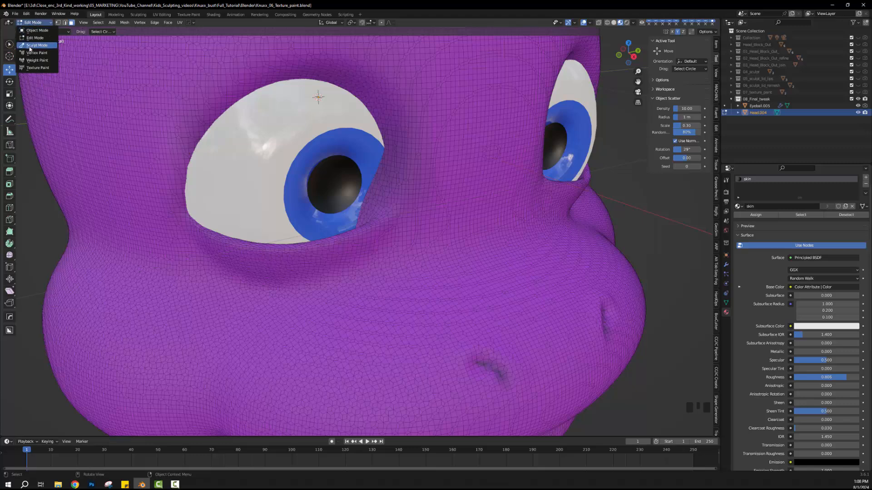
{"action": "left_click", "coordinate": [29, 46]}
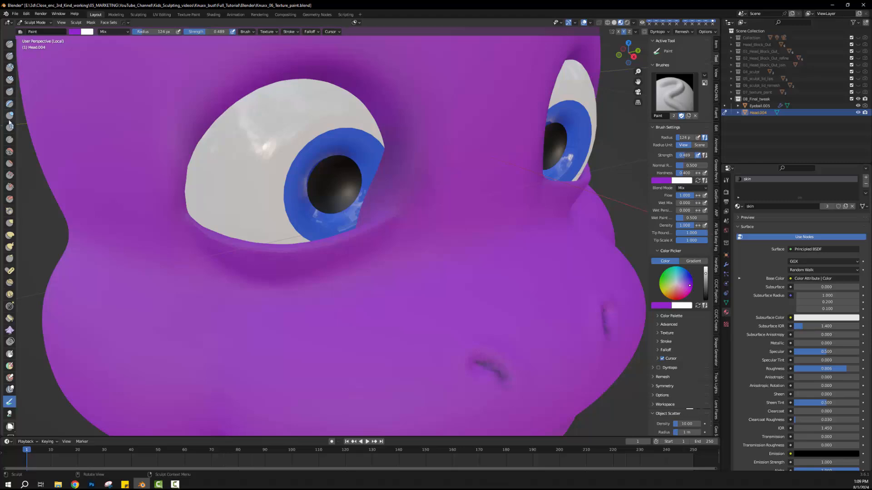
{"action": "left_click", "coordinate": [9, 44]}
- Carve back the skin overlapping the iris at the inner eye corner, using subtractive Draw strokes at strength 0.300
{"action": "scroll", "coordinate": [399, 196], "scroll_direction": "up", "scroll_amount": 2}
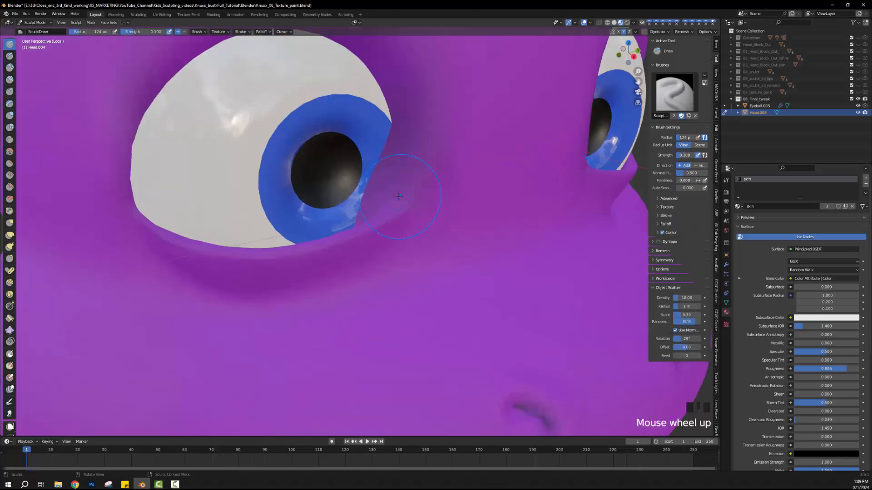
{"action": "middle_click_drag", "start_coordinate": [399, 196], "coordinate": [368, 167]}
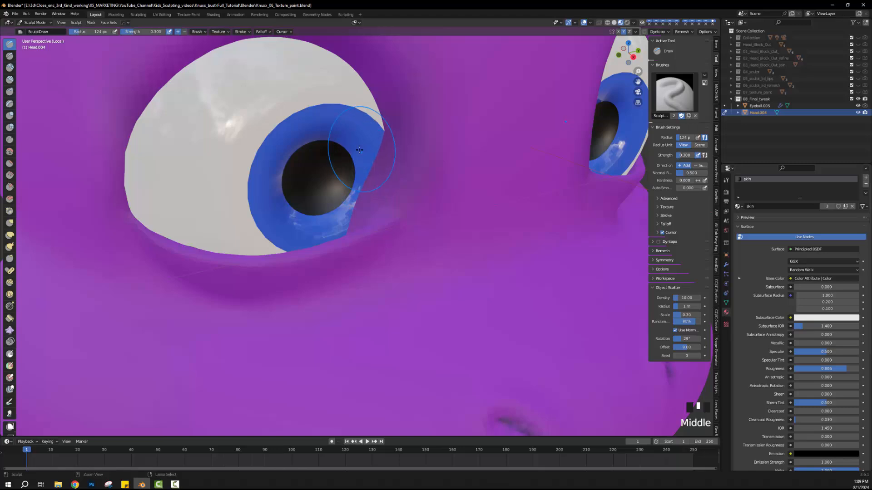
{"action": "left_click_drag", "start_coordinate": [359, 152], "coordinate": [358, 159], "text": "ctrl"}
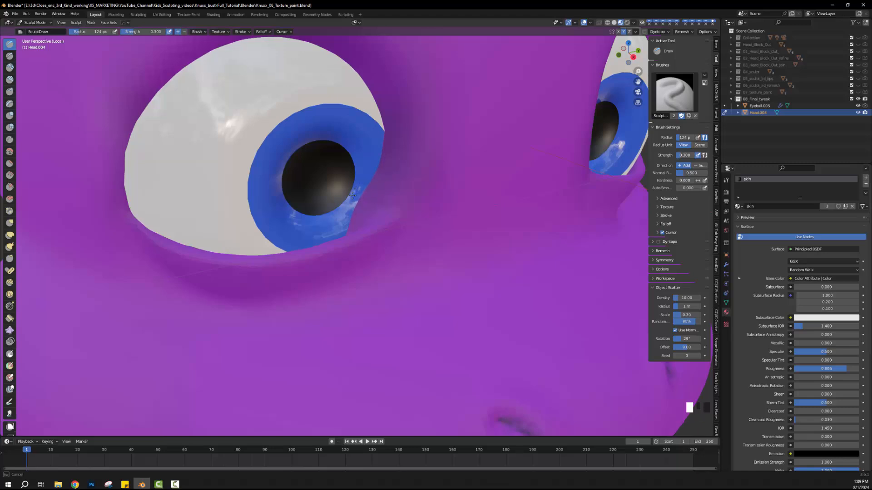
{"action": "mouse_move", "coordinate": [353, 193]}
{"action": "left_mouse_down", "text": "ctrl"}
{"action": "mouse_move", "coordinate": [348, 175]}
{"action": "mouse_move", "coordinate": [371, 163]}
{"action": "left_mouse_up", "text": "ctrl"}
{"action": "mouse_move", "coordinate": [364, 203]}
{"action": "left_mouse_down", "text": "ctrl"}
{"action": "mouse_move", "coordinate": [355, 213]}
{"action": "mouse_move", "coordinate": [384, 147]}
{"action": "mouse_move", "coordinate": [365, 198]}
{"action": "mouse_move", "coordinate": [349, 213]}
{"action": "mouse_move", "coordinate": [362, 200]}
{"action": "mouse_move", "coordinate": [359, 207]}
{"action": "mouse_move", "coordinate": [364, 165]}
{"action": "mouse_move", "coordinate": [379, 142]}
{"action": "left_mouse_up", "text": "ctrl"}
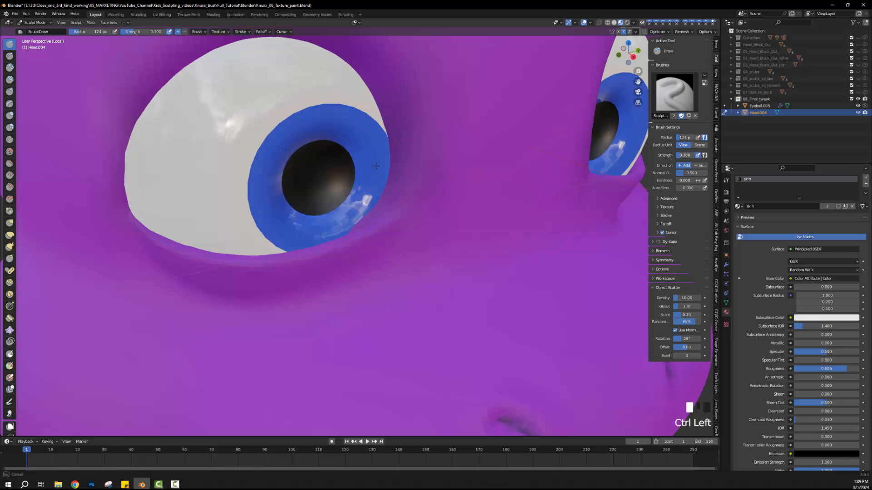
{"action": "left_click_drag", "start_coordinate": [355, 203], "coordinate": [356, 204], "text": "ctrl"}
{"action": "scroll", "coordinate": [356, 203], "scroll_direction": "down", "scroll_amount": 2}
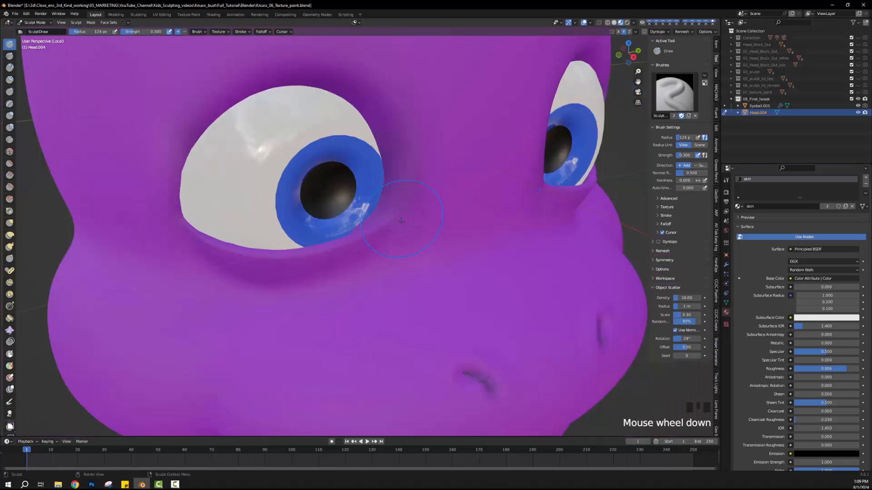
- Push the inner eyelid edge further back along the upper part of the iris with another subtractive Draw stroke
{"action": "mouse_move", "coordinate": [363, 207]}
{"action": "middle_mouse_down"}
{"action": "mouse_move", "coordinate": [403, 210]}
{"action": "mouse_move", "coordinate": [462, 237]}
{"action": "middle_mouse_up"}
{"action": "scroll", "coordinate": [403, 210], "scroll_direction": "down", "scroll_amount": 2}
{"action": "scroll", "coordinate": [404, 210], "scroll_direction": "down", "scroll_amount": 1}
{"action": "scroll", "coordinate": [462, 236], "scroll_direction": "up", "scroll_amount": 3}
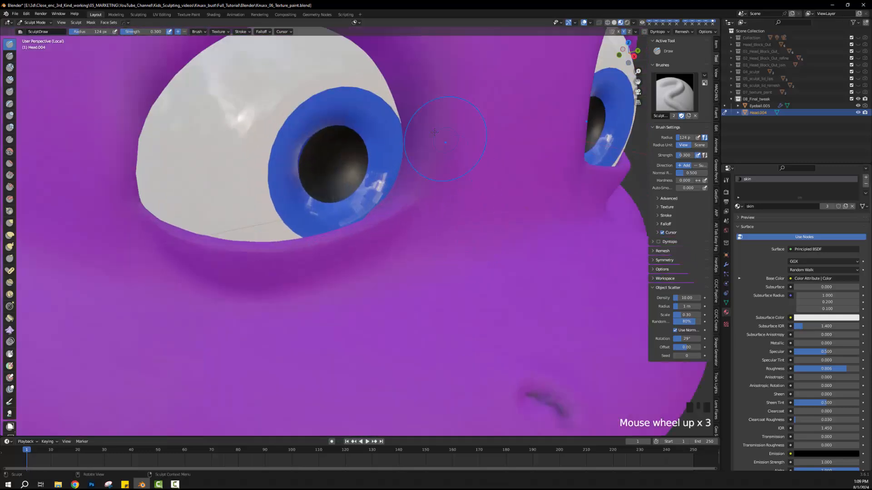
{"action": "mouse_move", "coordinate": [390, 93]}
{"action": "left_mouse_down", "text": "ctrl"}
{"action": "mouse_move", "coordinate": [381, 73]}
{"action": "mouse_move", "coordinate": [407, 123]}
{"action": "mouse_move", "coordinate": [400, 163]}
{"action": "left_mouse_up", "text": "ctrl"}
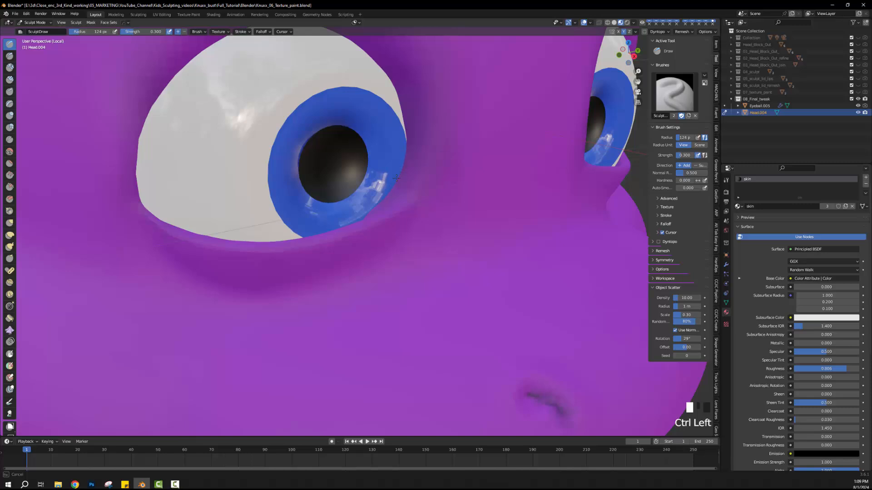
{"action": "middle_click_drag", "start_coordinate": [381, 201], "coordinate": [389, 183]}
{"action": "scroll", "coordinate": [388, 186], "scroll_direction": "down", "scroll_amount": 2}
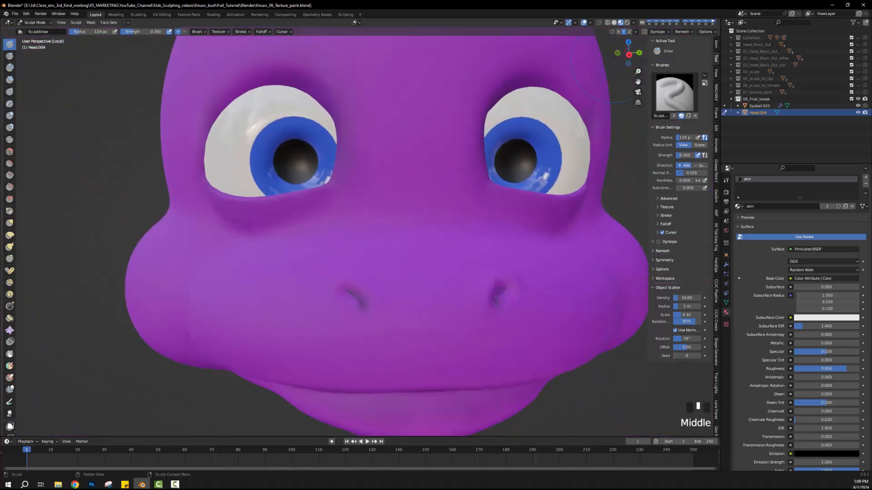
- Check both eyes from the front and carve away the remaining skin over the lower inner edge of the iris
{"action": "left_click", "coordinate": [627, 54]}
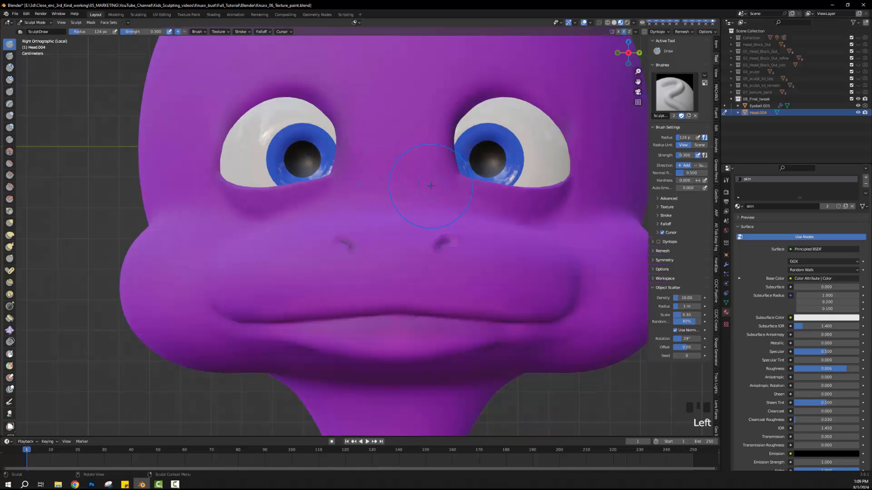
{"action": "scroll", "coordinate": [494, 195], "scroll_direction": "down", "scroll_amount": 4}
{"action": "scroll", "coordinate": [540, 194], "scroll_direction": "up", "scroll_amount": 3}
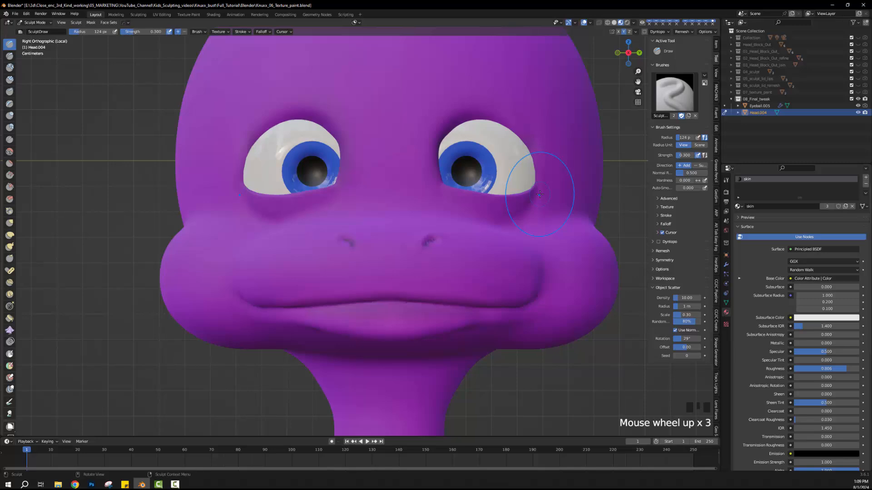
{"action": "scroll", "coordinate": [540, 195], "scroll_direction": "up", "scroll_amount": 1}
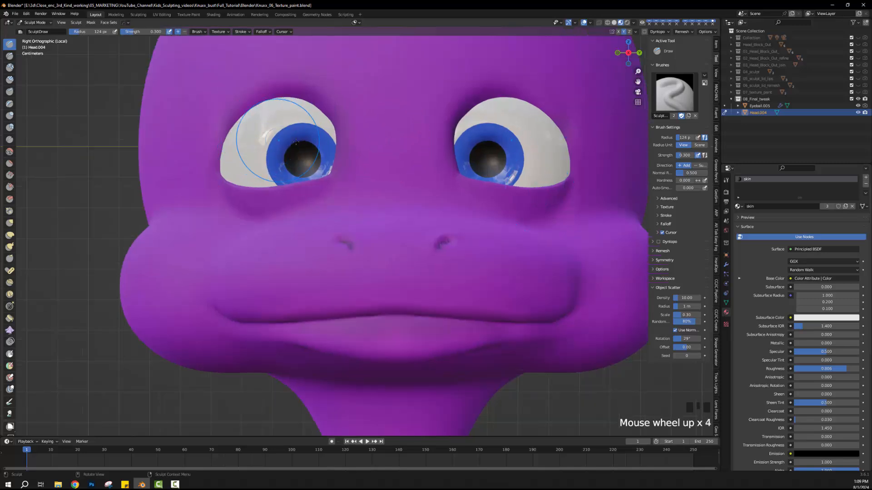
{"action": "middle_click_drag", "start_coordinate": [297, 142], "coordinate": [338, 214]}
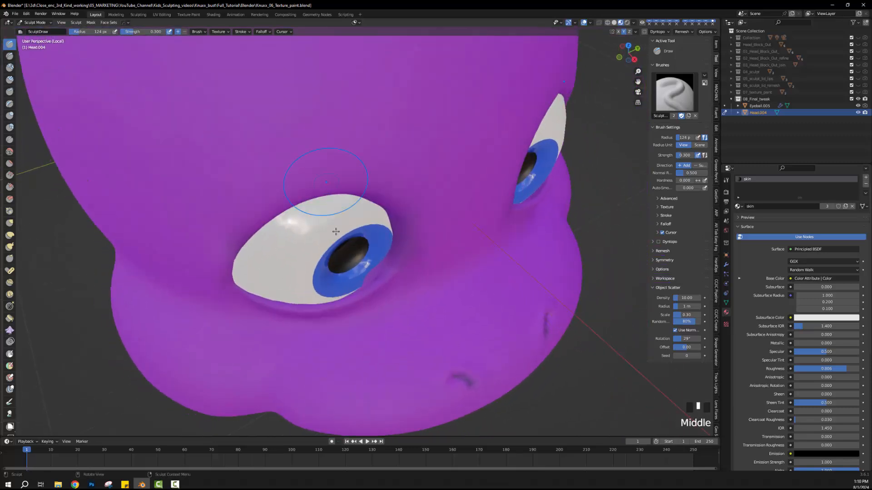
{"action": "scroll", "coordinate": [345, 275], "scroll_direction": "up", "scroll_amount": 4}
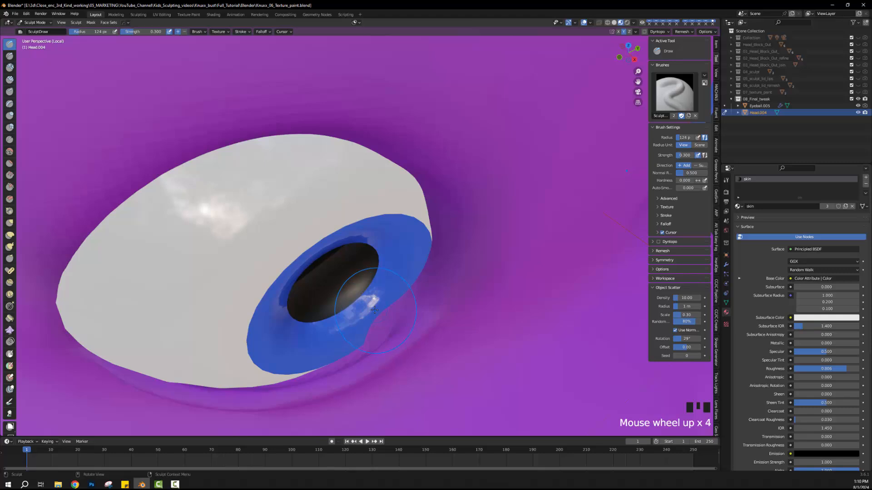
{"action": "left_click_drag", "start_coordinate": [379, 308], "coordinate": [380, 309], "text": "ctrl"}
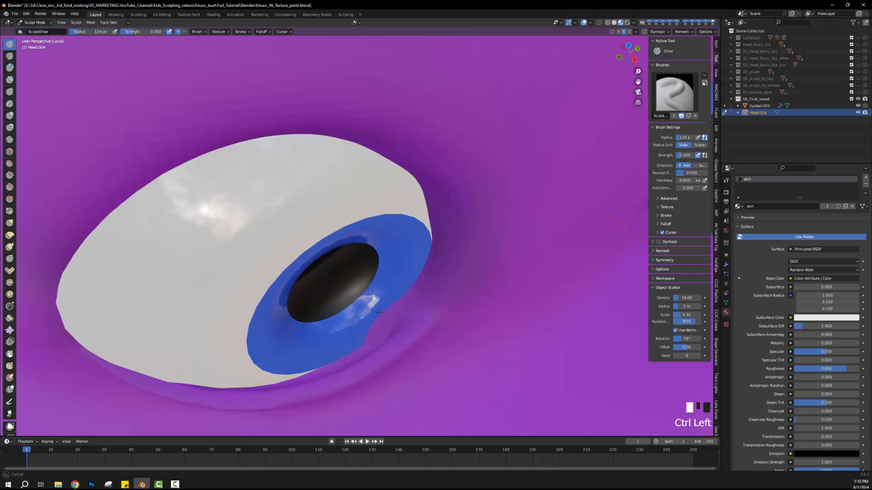
{"action": "left_click_drag", "start_coordinate": [381, 318], "coordinate": [399, 302], "text": "ctrl"}
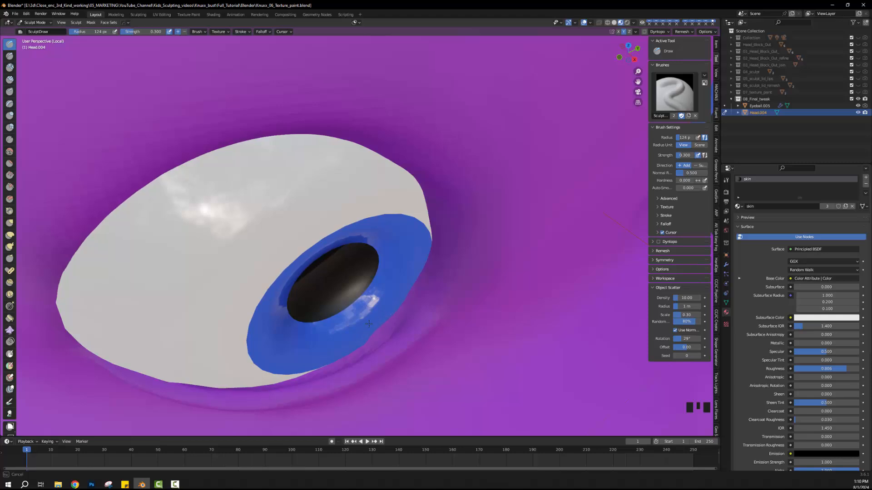
- Examine the profile of the head around the eye, nose bridge and muzzle from the side
{"action": "middle_click_drag", "start_coordinate": [374, 320], "coordinate": [491, 282]}
{"action": "scroll", "coordinate": [350, 288], "scroll_direction": "down", "scroll_amount": 2}
{"action": "scroll", "coordinate": [404, 254], "scroll_direction": "down", "scroll_amount": 2}
{"action": "scroll", "coordinate": [382, 286], "scroll_direction": "down", "scroll_amount": 2}
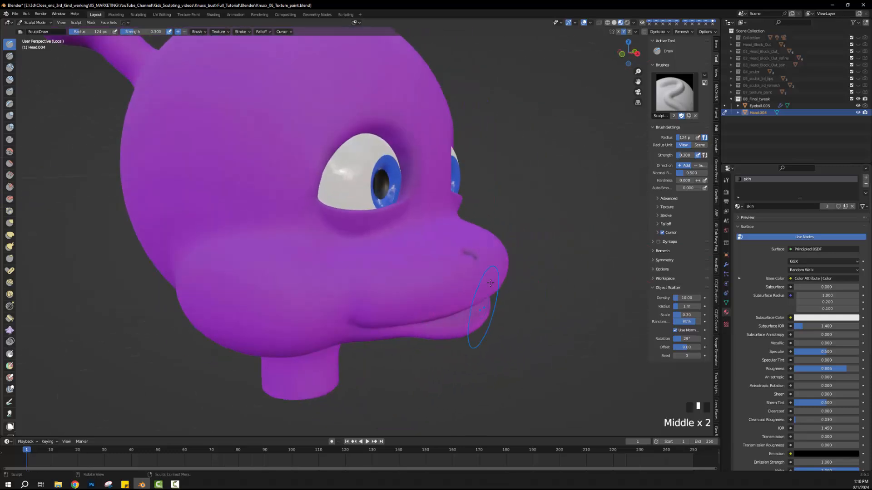
{"action": "middle_click_drag", "start_coordinate": [461, 214], "coordinate": [445, 182]}
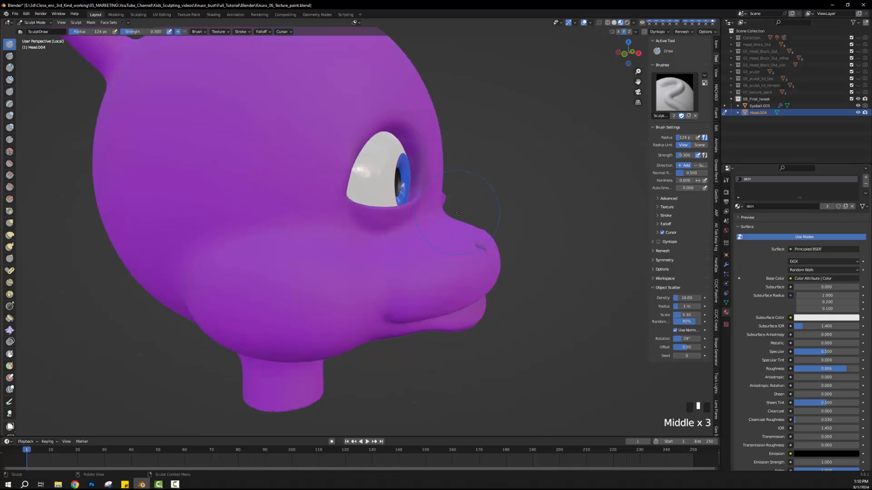
- Examine the area between the eyes and the top of the muzzle from three-quarter angles
{"action": "middle_click_drag", "start_coordinate": [458, 212], "coordinate": [437, 221]}
{"action": "scroll", "coordinate": [452, 215], "scroll_direction": "up", "scroll_amount": 1}
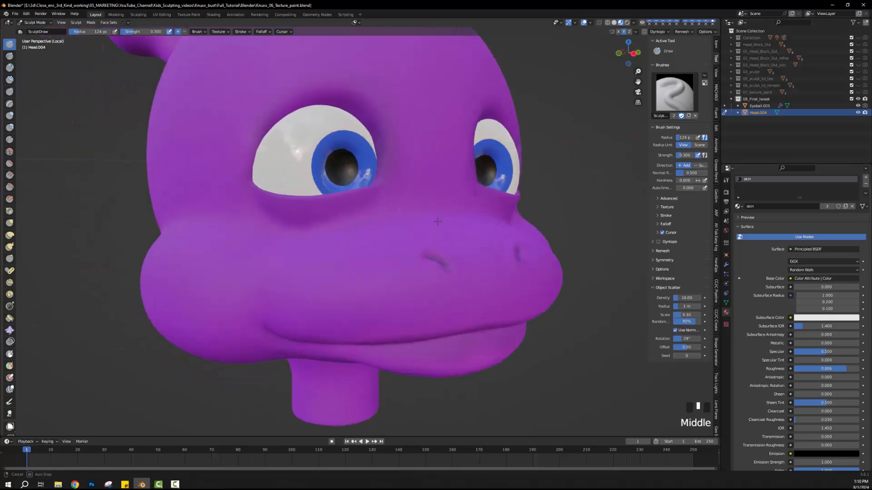
{"action": "scroll", "coordinate": [437, 223], "scroll_direction": "down", "scroll_amount": 1}
{"action": "middle_click_drag", "start_coordinate": [502, 207], "coordinate": [422, 184]}
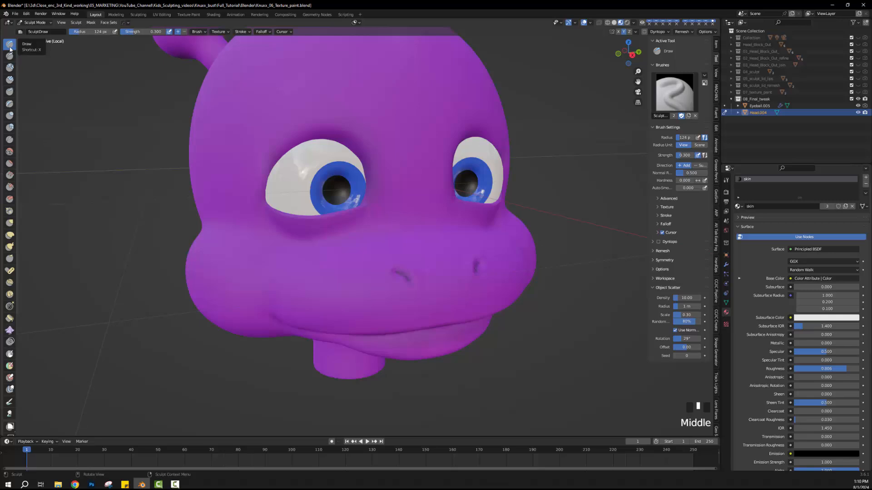
{"action": "middle_click_drag", "start_coordinate": [410, 247], "coordinate": [426, 261]}
{"action": "scroll", "coordinate": [432, 259], "scroll_direction": "up", "scroll_amount": 1}
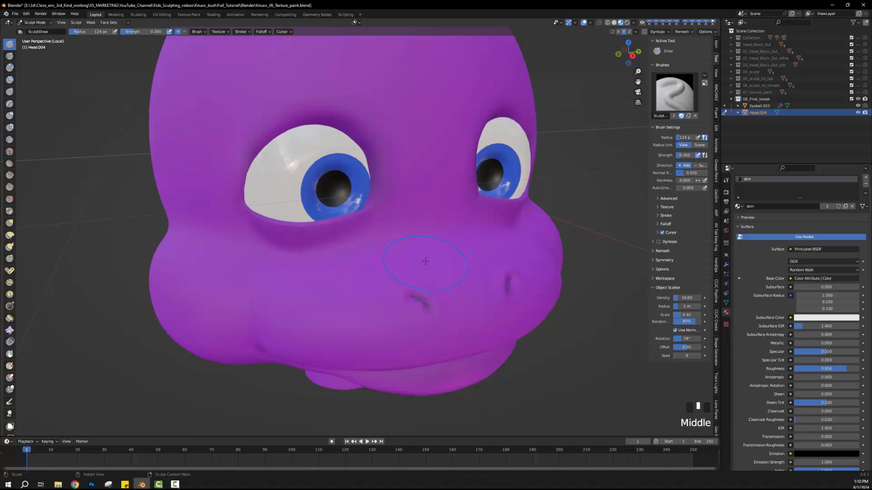
{"action": "middle_click_drag", "start_coordinate": [437, 248], "coordinate": [441, 214]}
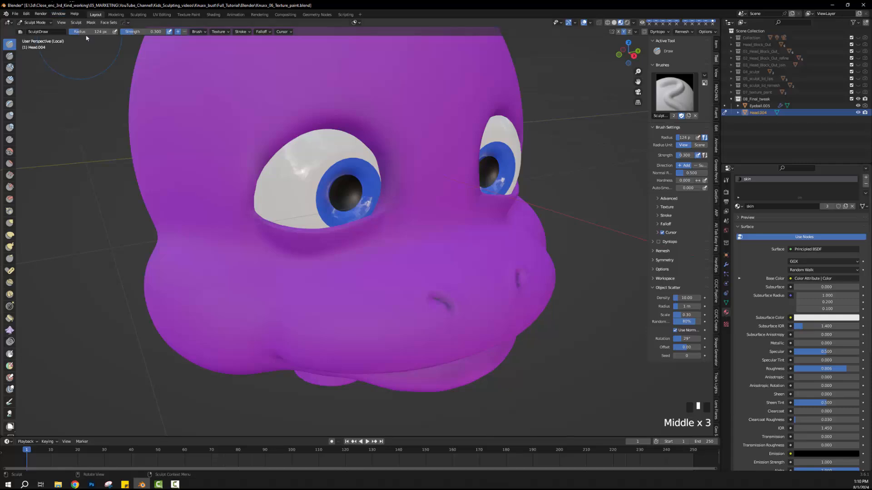
- Set the Draw brush radius to 100 px and switch the viewport to solid shading
{"action": "left_click_drag", "start_coordinate": [82, 33], "coordinate": [75, 32]}
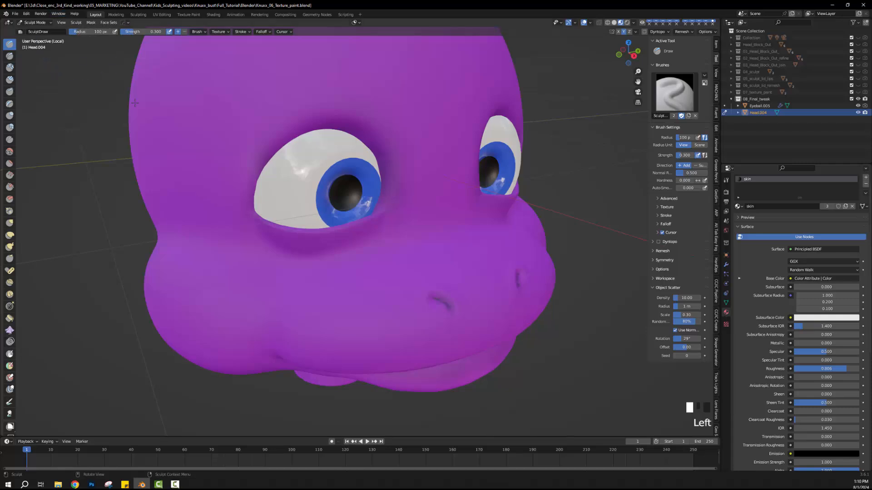
{"action": "mouse_move", "coordinate": [354, 220]}
{"action": "middle_mouse_down"}
{"action": "mouse_move", "coordinate": [394, 223]}
{"action": "mouse_move", "coordinate": [556, 121]}
{"action": "middle_mouse_up"}
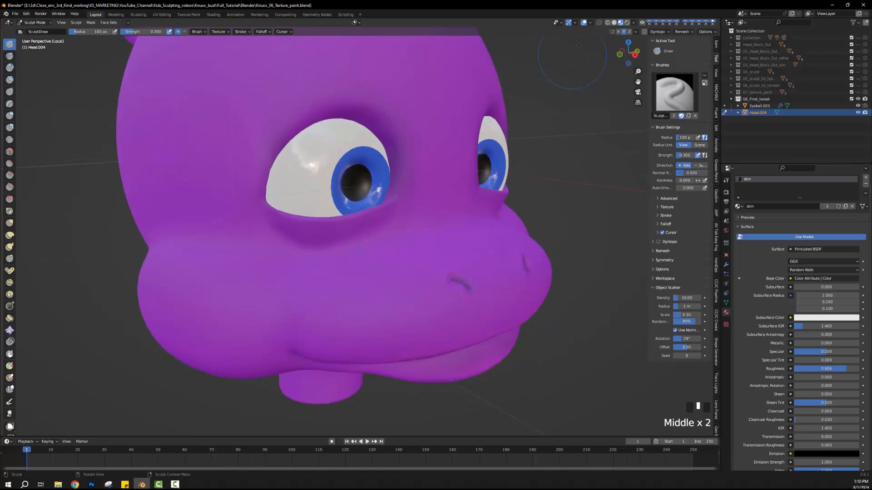
{"action": "left_click", "coordinate": [614, 23]}
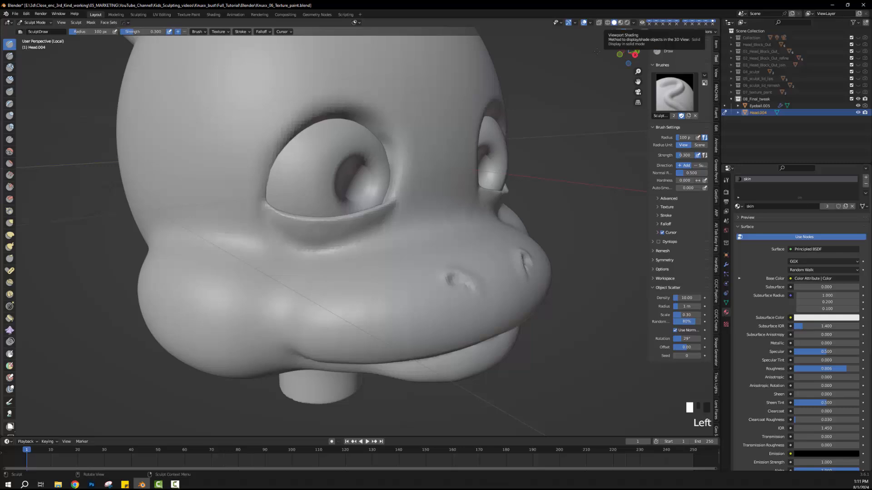
{"action": "middle_click_drag", "start_coordinate": [472, 199], "coordinate": [422, 222]}
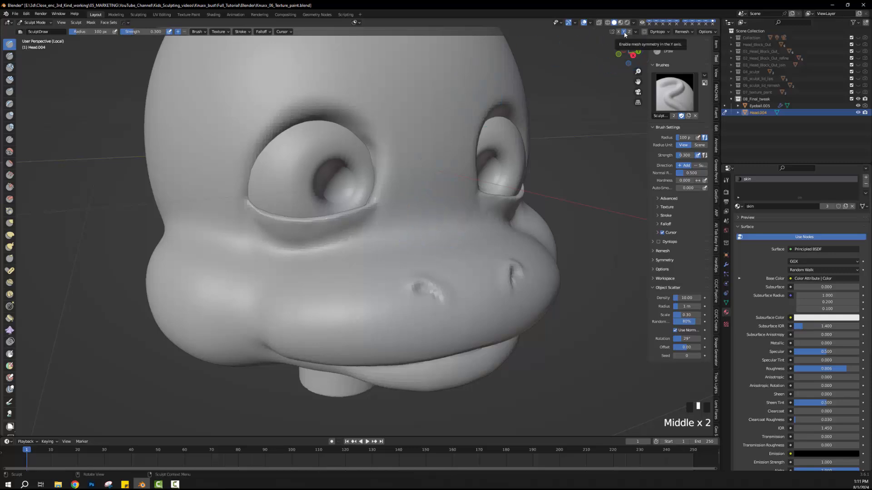
- Build up the nose bridge between the inner eye corners and onto the muzzle with additive Draw strokes at strength 0.300
{"action": "middle_click_drag", "start_coordinate": [515, 225], "coordinate": [443, 227]}
{"action": "scroll", "coordinate": [462, 244], "scroll_direction": "up", "scroll_amount": 2}
{"action": "mouse_move", "coordinate": [439, 220]}
{"action": "left_mouse_down"}
{"action": "mouse_move", "coordinate": [448, 241]}
{"action": "mouse_move", "coordinate": [443, 224]}
{"action": "mouse_move", "coordinate": [437, 239]}
{"action": "mouse_move", "coordinate": [463, 221]}
{"action": "mouse_move", "coordinate": [431, 242]}
{"action": "mouse_move", "coordinate": [460, 264]}
{"action": "left_mouse_up"}
{"action": "left_click_drag", "start_coordinate": [464, 251], "coordinate": [474, 262]}
{"action": "left_click_drag", "start_coordinate": [435, 220], "coordinate": [430, 241]}
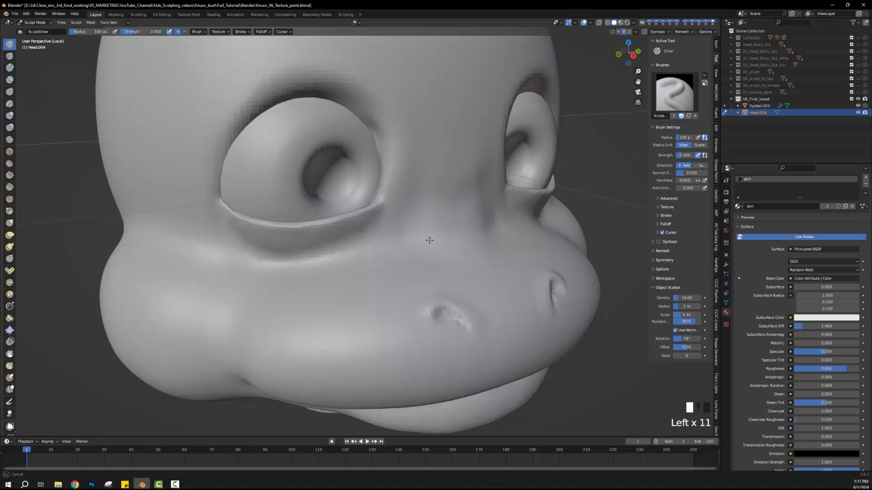
- Extend the raised nose bridge upward between the eyes toward the forehead with more Draw strokes
{"action": "left_click_drag", "start_coordinate": [435, 184], "coordinate": [441, 146]}
{"action": "middle_click_drag", "start_coordinate": [438, 247], "coordinate": [458, 170]}
{"action": "left_click_drag", "start_coordinate": [458, 170], "coordinate": [460, 202]}
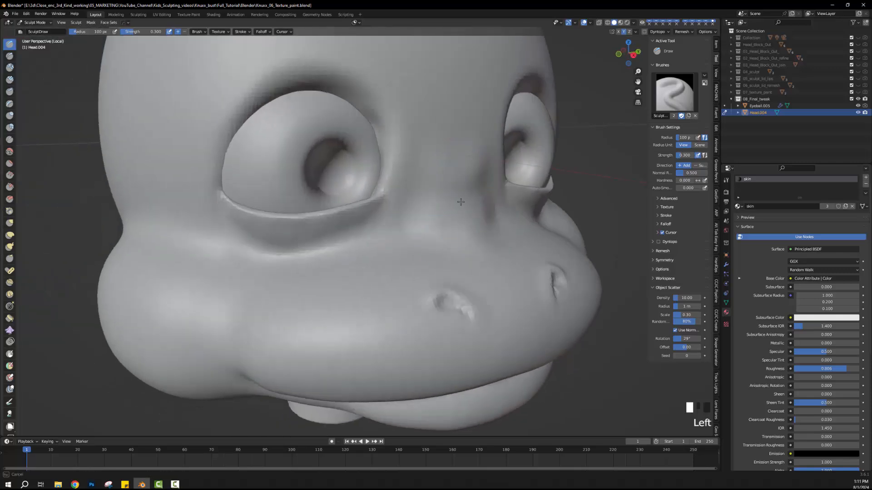
{"action": "left_click_drag", "start_coordinate": [449, 128], "coordinate": [453, 127]}
- Fill in the transition from the base of the nose bridge to the muzzle above the nostrils
{"action": "mouse_move", "coordinate": [466, 210]}
{"action": "middle_mouse_down"}
{"action": "mouse_move", "coordinate": [460, 235]}
{"action": "mouse_move", "coordinate": [443, 194]}
{"action": "middle_mouse_up"}
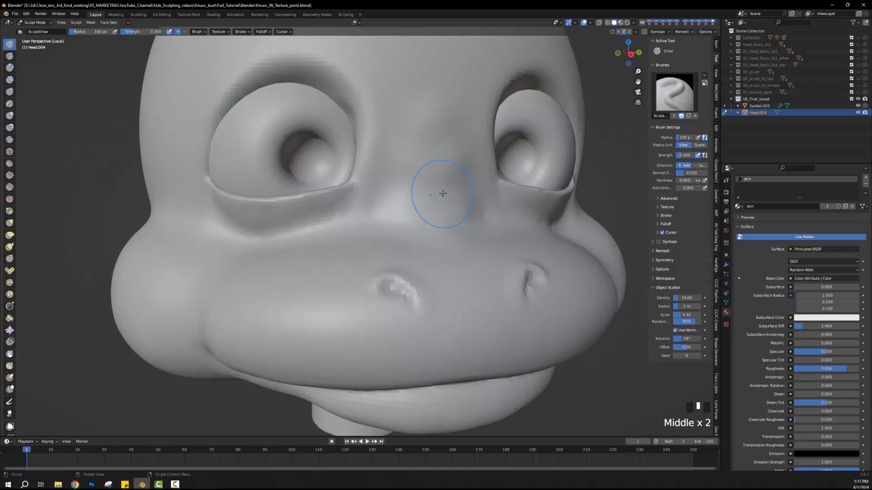
{"action": "left_click", "coordinate": [447, 230]}
{"action": "left_click", "coordinate": [448, 250]}
{"action": "left_click", "coordinate": [443, 255]}
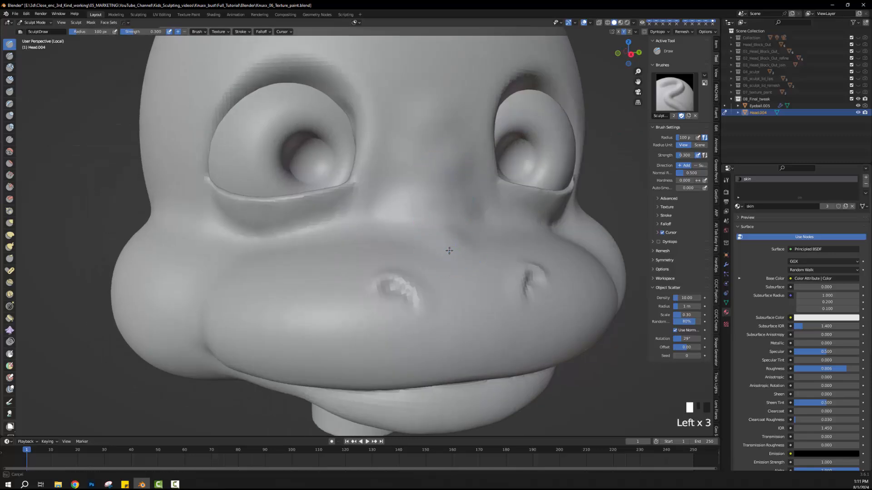
{"action": "left_click", "coordinate": [450, 251]}
{"action": "mouse_move", "coordinate": [449, 252]}
{"action": "middle_mouse_down"}
{"action": "mouse_move", "coordinate": [473, 235]}
{"action": "mouse_move", "coordinate": [424, 204]}
{"action": "mouse_move", "coordinate": [489, 195]}
{"action": "mouse_move", "coordinate": [464, 145]}
{"action": "middle_mouse_up"}
{"action": "left_click", "coordinate": [484, 215]}
{"action": "left_click", "coordinate": [503, 232]}
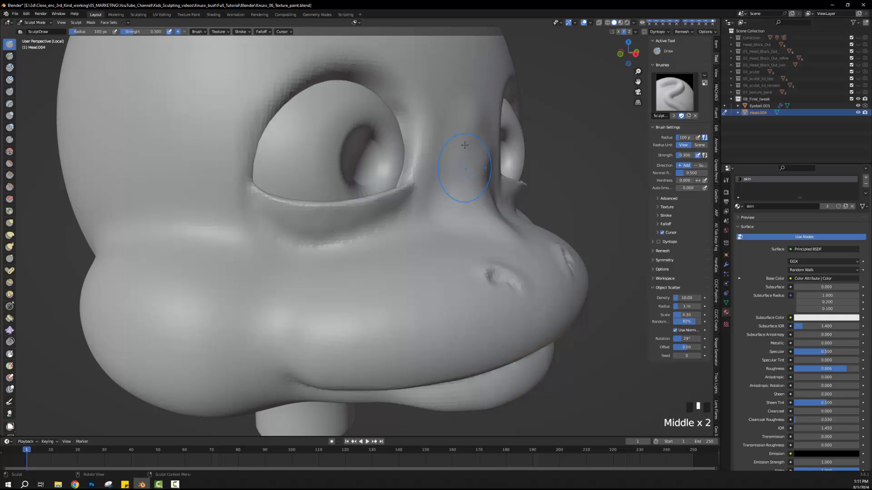
- Work short Draw strokes from the brow down the bridge to shape its slope into the muzzle
{"action": "left_click", "coordinate": [461, 95]}
{"action": "left_click_drag", "start_coordinate": [465, 103], "coordinate": [478, 155]}
{"action": "middle_click_drag", "start_coordinate": [482, 186], "coordinate": [435, 148]}
{"action": "left_click", "coordinate": [431, 155]}
{"action": "left_click", "coordinate": [424, 181]}
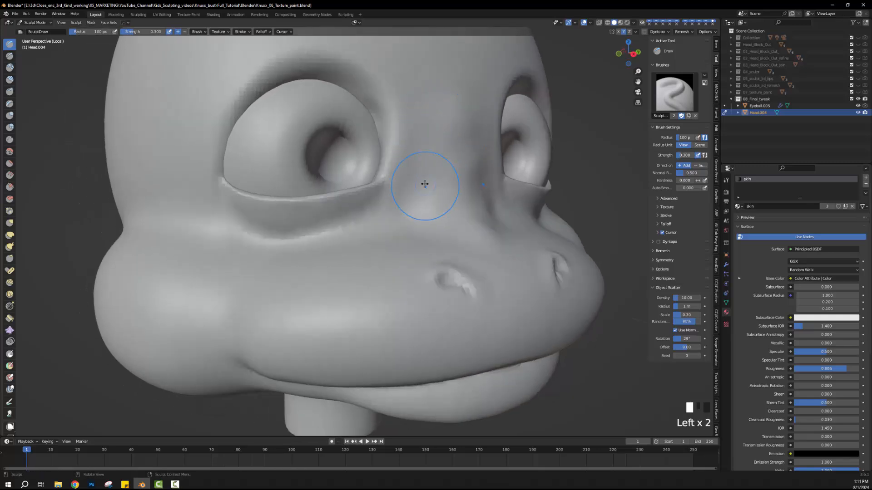
{"action": "left_click", "coordinate": [425, 210]}
{"action": "left_click", "coordinate": [424, 230]}
- Even out the middle of the nose bridge from the forehead down between the eyes, working from the front
{"action": "mouse_move", "coordinate": [424, 230]}
{"action": "middle_mouse_down"}
{"action": "mouse_move", "coordinate": [435, 222]}
{"action": "mouse_move", "coordinate": [427, 209]}
{"action": "middle_mouse_up"}
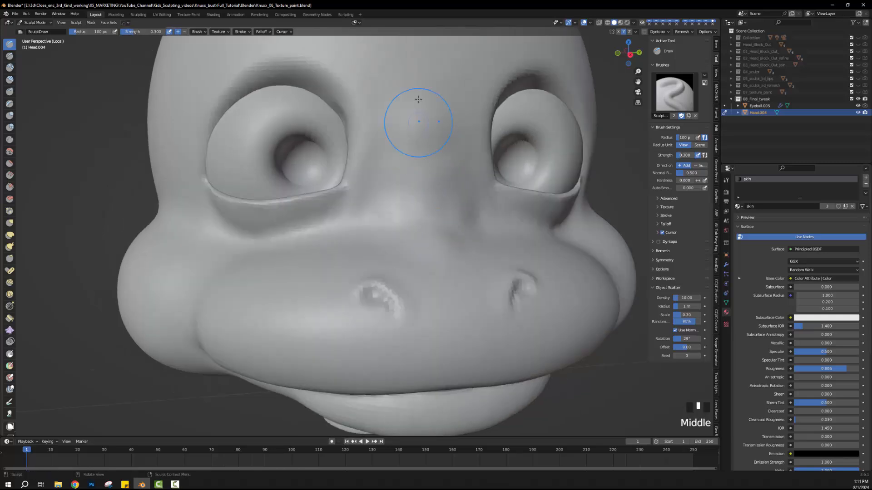
{"action": "left_click", "coordinate": [413, 88]}
{"action": "left_click", "coordinate": [402, 113]}
{"action": "left_click", "coordinate": [395, 159]}
{"action": "left_click", "coordinate": [392, 178]}
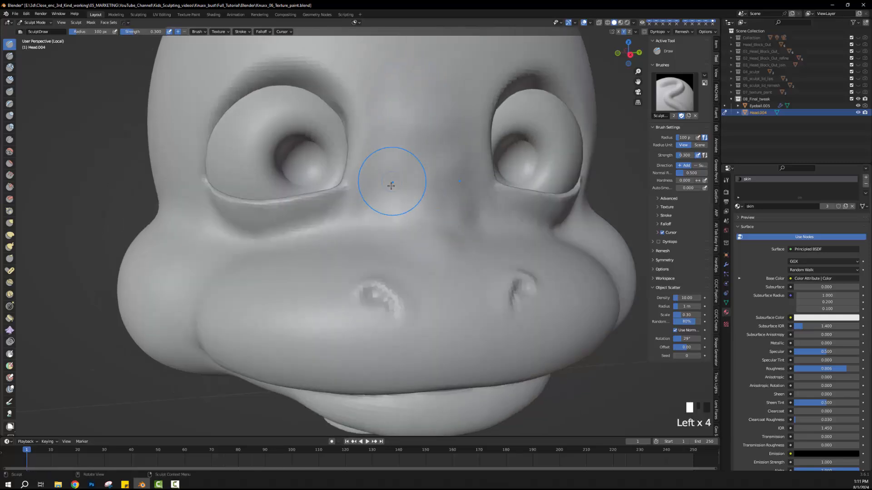
{"action": "left_click", "coordinate": [424, 151]}
{"action": "left_click", "coordinate": [420, 128]}
{"action": "left_click", "coordinate": [399, 183]}
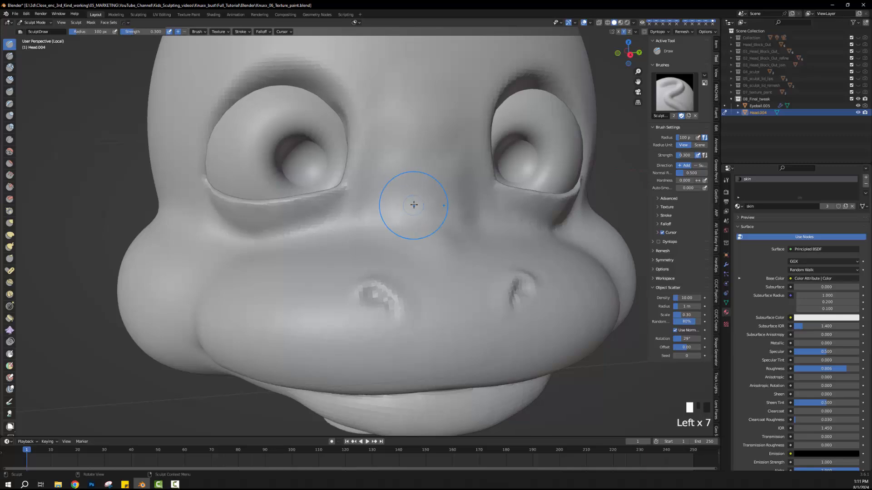
- Fill the side of the nose bridge just below the inner eye corner with Draw strokes
{"action": "mouse_move", "coordinate": [410, 201]}
{"action": "middle_mouse_down"}
{"action": "mouse_move", "coordinate": [419, 215]}
{"action": "mouse_move", "coordinate": [412, 195]}
{"action": "middle_mouse_up"}
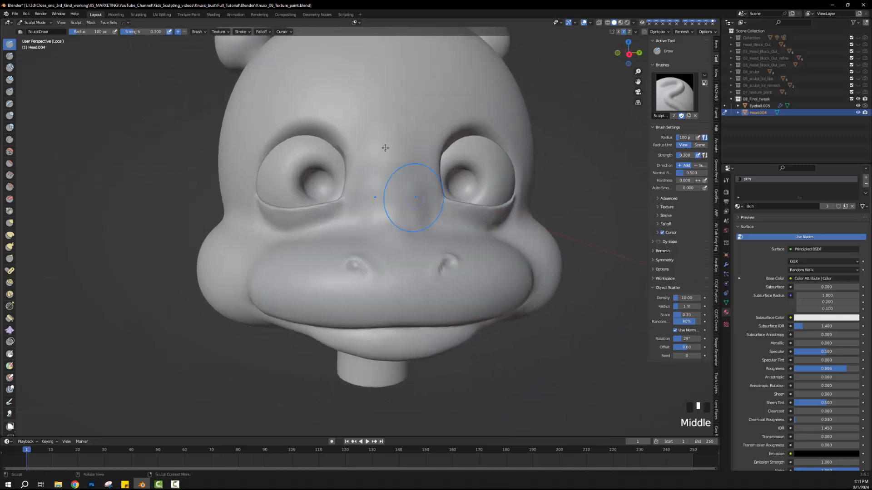
{"action": "left_click", "coordinate": [360, 208]}
{"action": "left_click", "coordinate": [360, 210]}
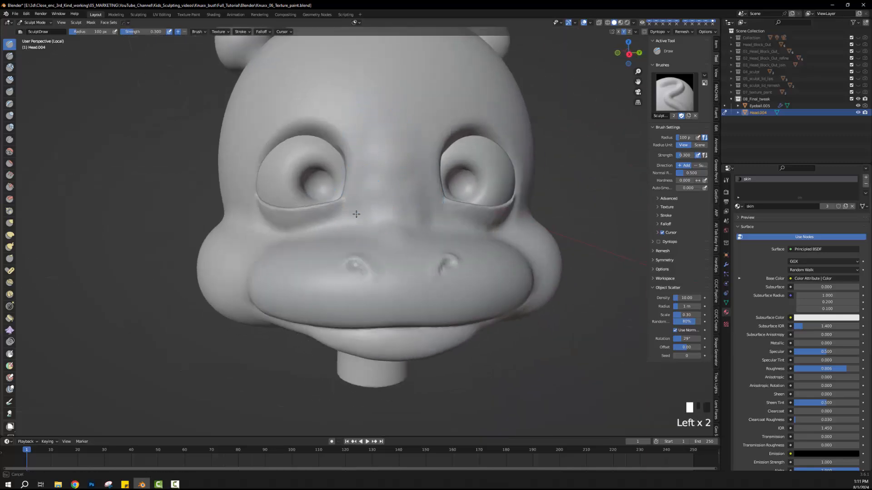
{"action": "left_click", "coordinate": [359, 212]}
{"action": "left_click", "coordinate": [359, 221]}
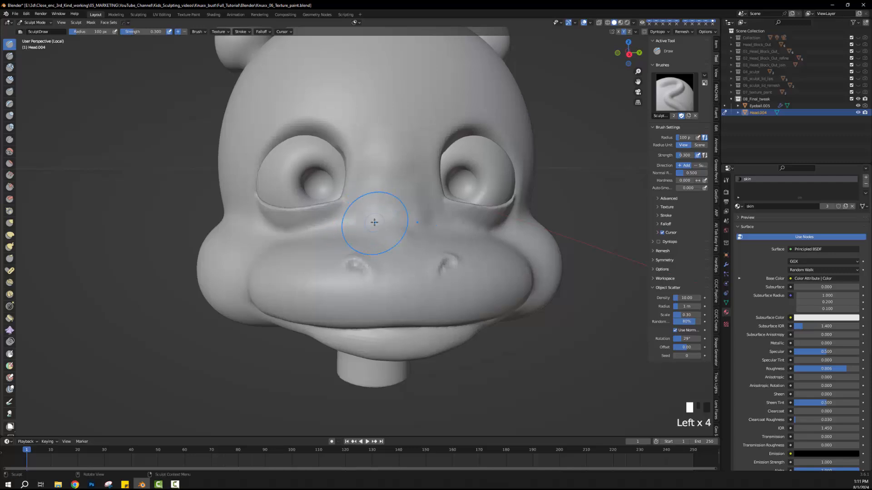
- Build up the top of the muzzle between the nostril and the lower eyelid
{"action": "middle_click_drag", "start_coordinate": [365, 227], "coordinate": [370, 238]}
{"action": "left_click", "coordinate": [366, 262]}
{"action": "left_click", "coordinate": [385, 270]}
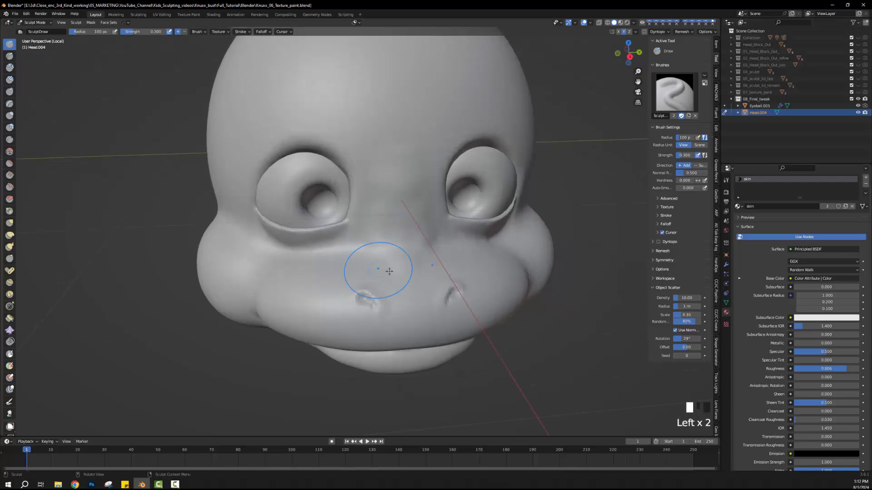
{"action": "left_click", "coordinate": [382, 271]}
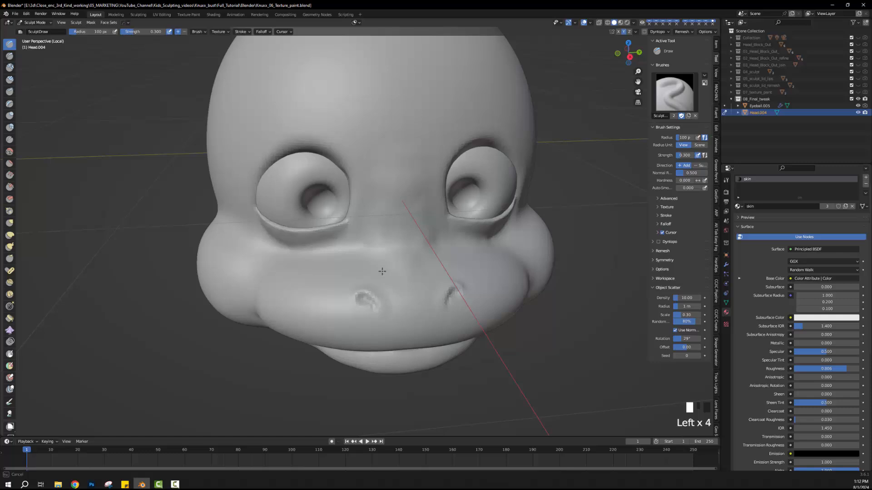
{"action": "left_click", "coordinate": [370, 251]}
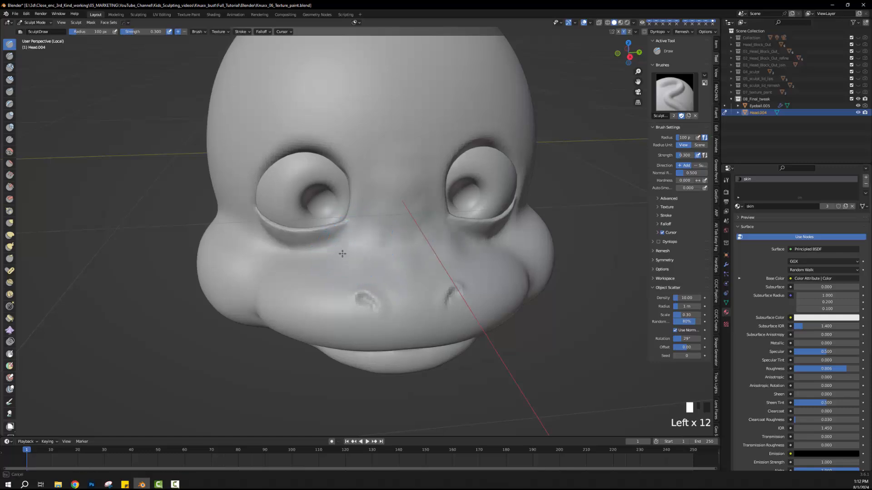
- Refine the base of the nose bridge and its flank beside the lower eyelid with Draw strokes
{"action": "mouse_move", "coordinate": [438, 246]}
{"action": "middle_mouse_down"}
{"action": "mouse_move", "coordinate": [377, 221]}
{"action": "mouse_move", "coordinate": [424, 233]}
{"action": "mouse_move", "coordinate": [408, 217]}
{"action": "middle_mouse_up"}
{"action": "left_click", "coordinate": [408, 217]}
{"action": "left_click", "coordinate": [408, 217]}
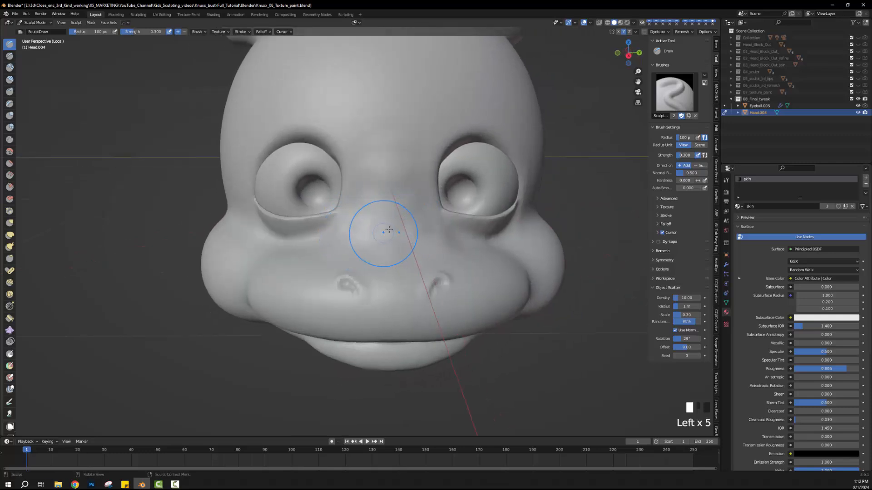
{"action": "middle_click_drag", "start_coordinate": [389, 230], "coordinate": [404, 219]}
{"action": "left_click", "coordinate": [388, 221]}
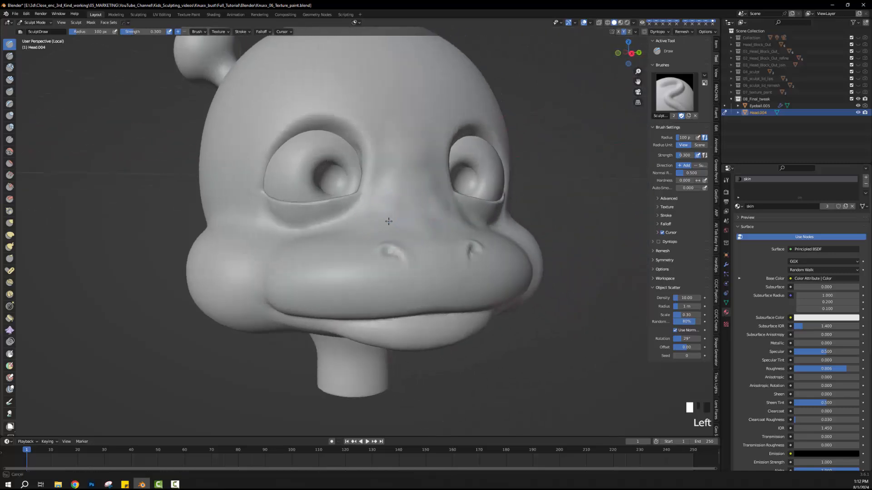
{"action": "left_click", "coordinate": [366, 220]}
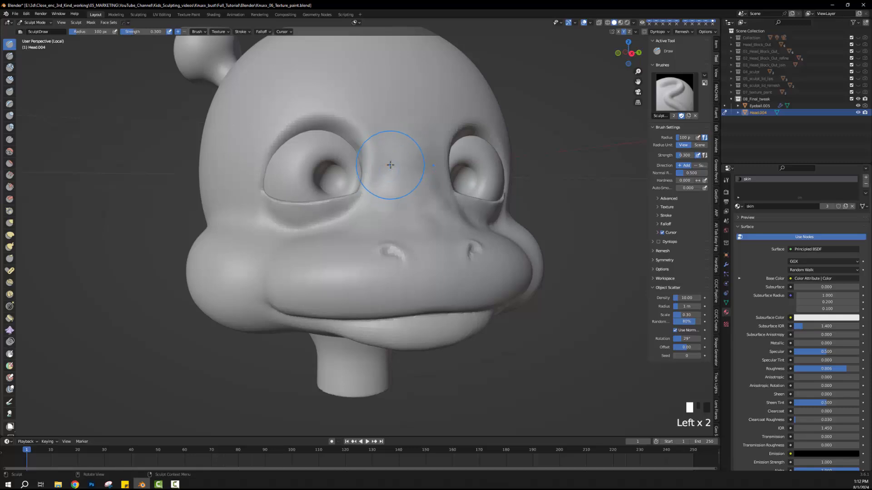
- Touch up the lower nose bridge above the nostrils with a few more Draw strokes
{"action": "middle_click_drag", "start_coordinate": [407, 153], "coordinate": [450, 233]}
{"action": "scroll", "coordinate": [415, 156], "scroll_direction": "down", "scroll_amount": 2}
{"action": "scroll", "coordinate": [419, 191], "scroll_direction": "up", "scroll_amount": 2}
{"action": "mouse_move", "coordinate": [450, 232]}
{"action": "left_mouse_down"}
{"action": "mouse_move", "coordinate": [453, 221]}
{"action": "mouse_move", "coordinate": [411, 219]}
{"action": "left_mouse_up"}
{"action": "left_click", "coordinate": [445, 218]}
{"action": "left_click_drag", "start_coordinate": [412, 220], "coordinate": [405, 227]}
- Soften the crease between the cheek and the side of the head, outside the eye, with Draw strokes
{"action": "mouse_move", "coordinate": [375, 247]}
{"action": "middle_mouse_down"}
{"action": "mouse_move", "coordinate": [325, 254]}
{"action": "mouse_move", "coordinate": [331, 259]}
{"action": "mouse_move", "coordinate": [347, 250]}
{"action": "mouse_move", "coordinate": [190, 227]}
{"action": "middle_mouse_up"}
{"action": "scroll", "coordinate": [331, 258], "scroll_direction": "down", "scroll_amount": 1}
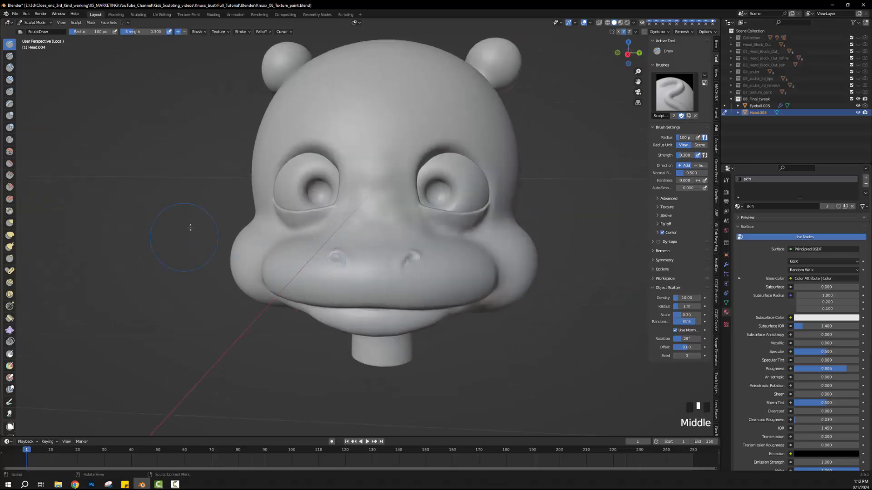
{"action": "mouse_move", "coordinate": [251, 219]}
{"action": "middle_mouse_down"}
{"action": "mouse_move", "coordinate": [259, 216]}
{"action": "mouse_move", "coordinate": [245, 222]}
{"action": "middle_mouse_up"}
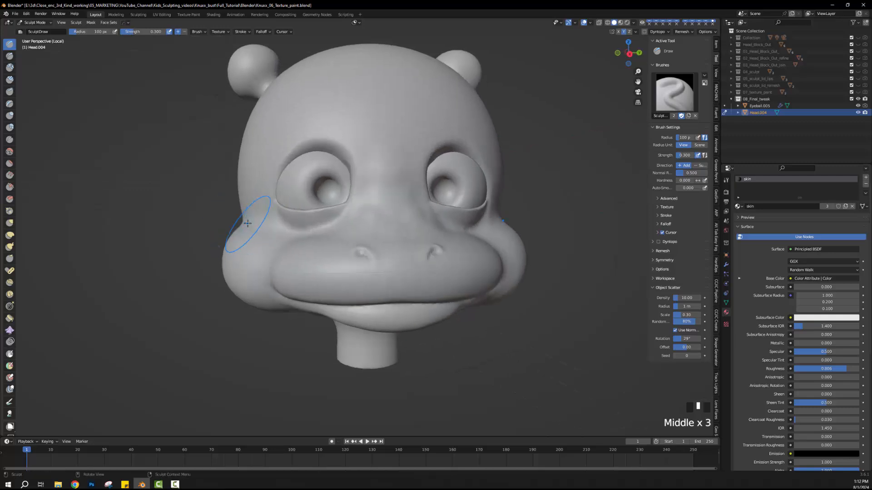
{"action": "left_click_drag", "start_coordinate": [247, 224], "coordinate": [249, 224]}
{"action": "middle_click_drag", "start_coordinate": [241, 224], "coordinate": [263, 233]}
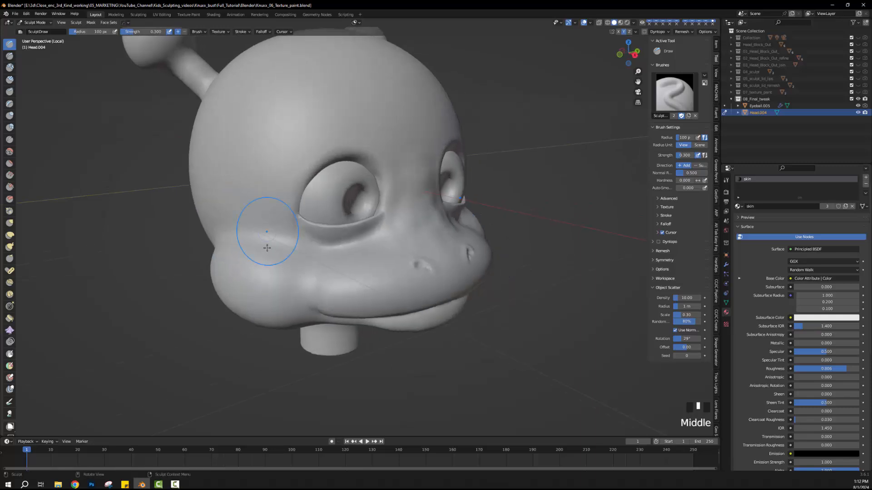
{"action": "left_click_drag", "start_coordinate": [263, 234], "coordinate": [270, 239]}
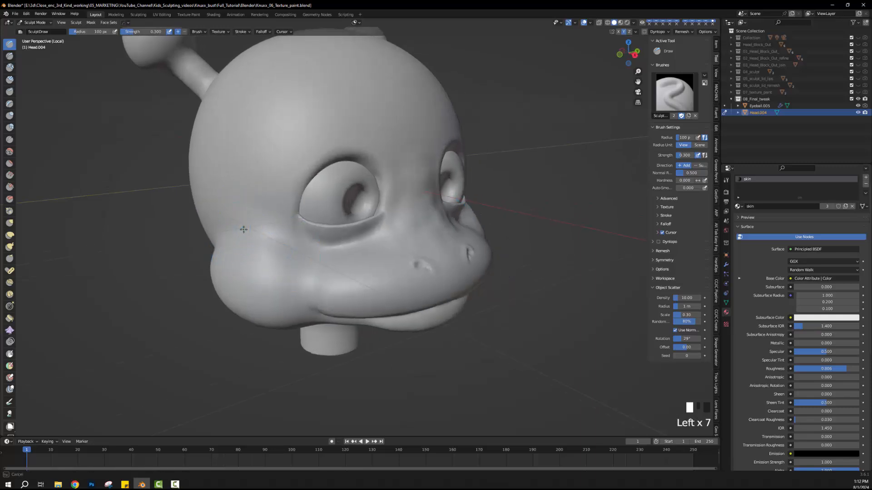
- Fill the dip in the head's outline above the cheek with Draw strokes, checking the silhouette from the front
{"action": "middle_click_drag", "start_coordinate": [258, 227], "coordinate": [231, 216]}
{"action": "left_click_drag", "start_coordinate": [238, 217], "coordinate": [239, 214]}
{"action": "left_click_drag", "start_coordinate": [239, 214], "coordinate": [241, 210]}
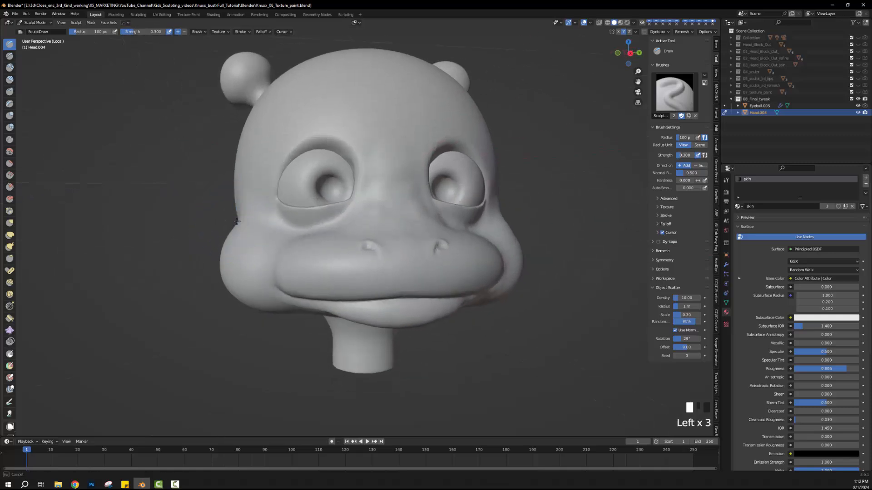
{"action": "middle_click_drag", "start_coordinate": [234, 224], "coordinate": [230, 229]}
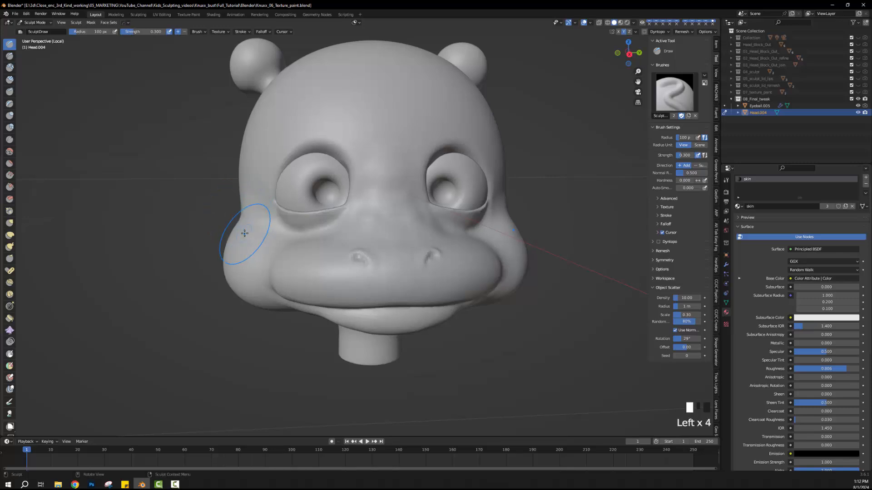
- Fill the dip between the top of the cheek and the side of the head with Draw strokes
{"action": "middle_click_drag", "start_coordinate": [244, 233], "coordinate": [270, 235]}
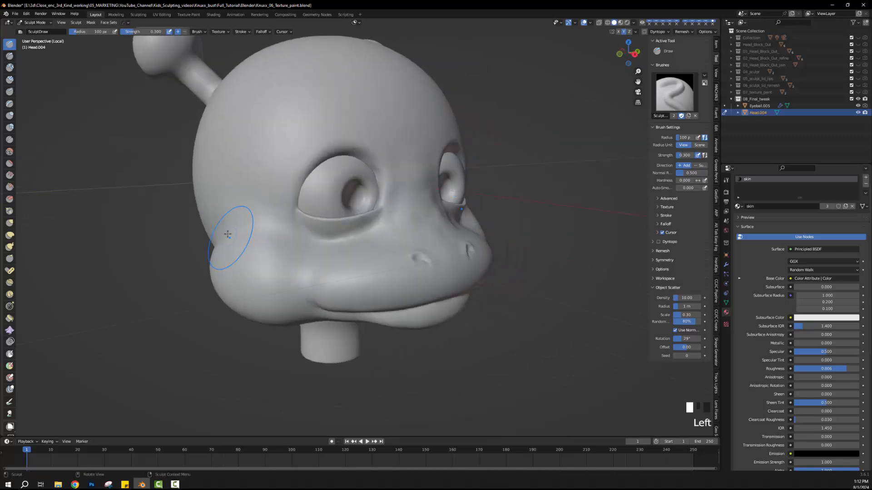
{"action": "middle_click_drag", "start_coordinate": [216, 234], "coordinate": [301, 233]}
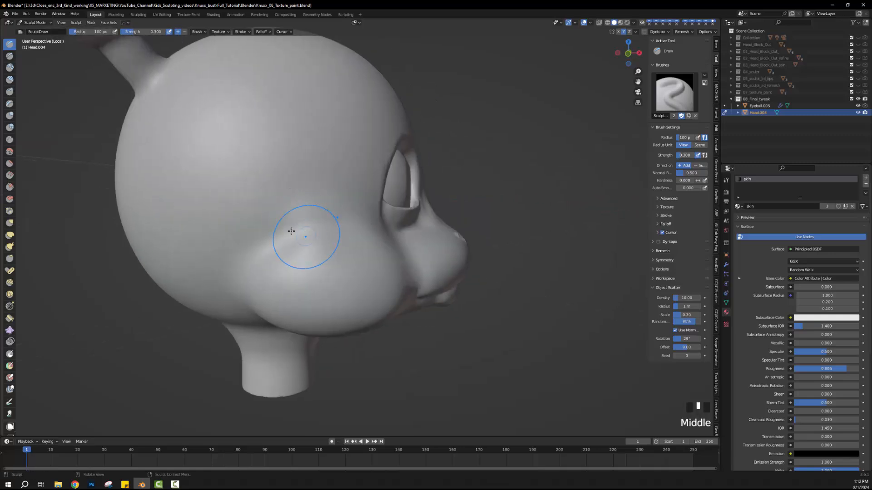
{"action": "left_click_drag", "start_coordinate": [301, 233], "coordinate": [291, 239]}
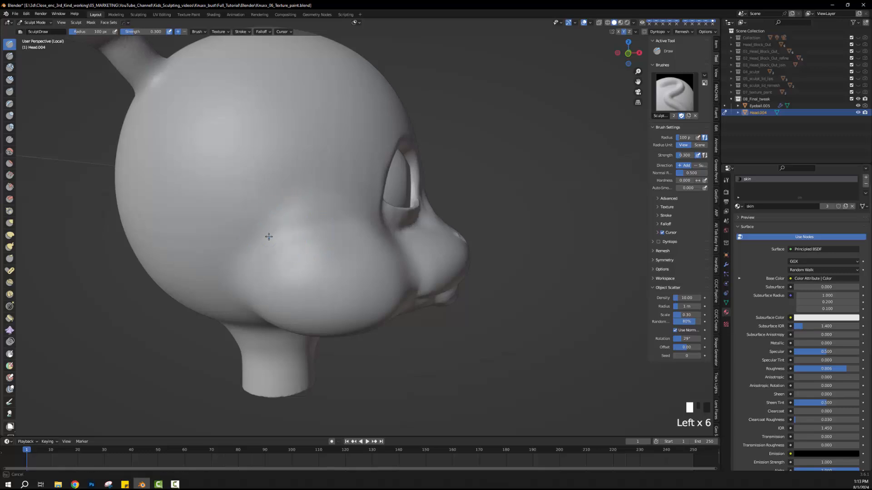
{"action": "mouse_move", "coordinate": [272, 242]}
{"action": "middle_mouse_down"}
{"action": "mouse_move", "coordinate": [226, 240]}
{"action": "mouse_move", "coordinate": [218, 213]}
{"action": "mouse_move", "coordinate": [265, 230]}
{"action": "mouse_move", "coordinate": [218, 213]}
{"action": "middle_mouse_up"}
{"action": "scroll", "coordinate": [218, 214], "scroll_direction": "down", "scroll_amount": 2}
{"action": "scroll", "coordinate": [264, 237], "scroll_direction": "up", "scroll_amount": 2}
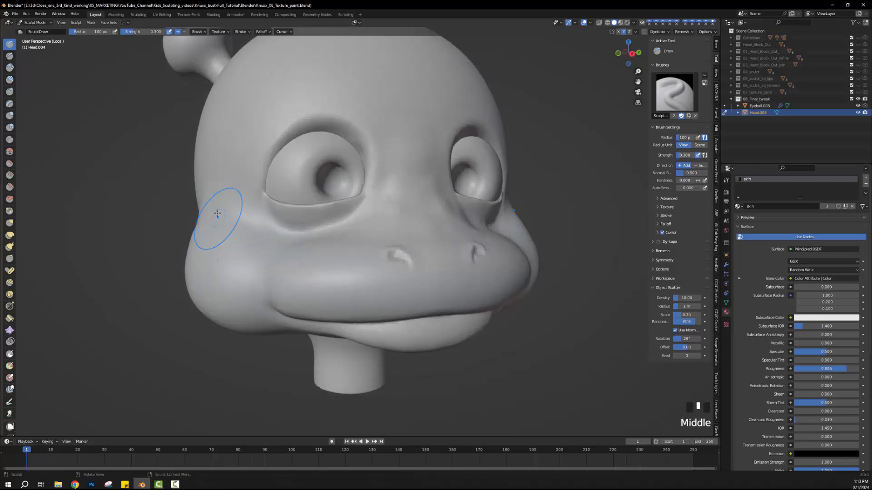
{"action": "mouse_move", "coordinate": [236, 212]}
{"action": "left_mouse_down"}
{"action": "mouse_move", "coordinate": [249, 224]}
{"action": "mouse_move", "coordinate": [243, 211]}
{"action": "left_mouse_up"}
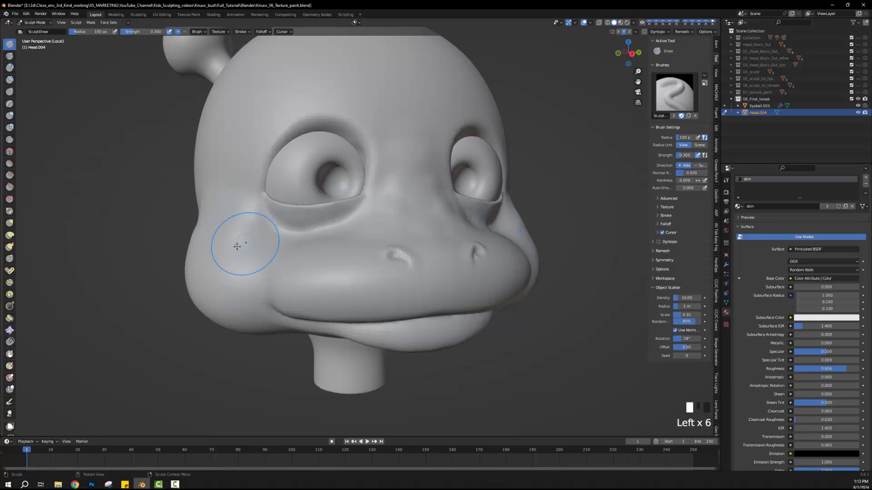
- Blend the area beside the outer eye corner down into the upper cheek with Draw strokes
{"action": "mouse_move", "coordinate": [237, 246]}
{"action": "middle_mouse_down"}
{"action": "mouse_move", "coordinate": [205, 245]}
{"action": "mouse_move", "coordinate": [287, 241]}
{"action": "mouse_move", "coordinate": [265, 237]}
{"action": "middle_mouse_up"}
{"action": "scroll", "coordinate": [298, 238], "scroll_direction": "up", "scroll_amount": 4}
{"action": "left_click_drag", "start_coordinate": [266, 226], "coordinate": [266, 211]}
{"action": "left_click_drag", "start_coordinate": [266, 216], "coordinate": [265, 207]}
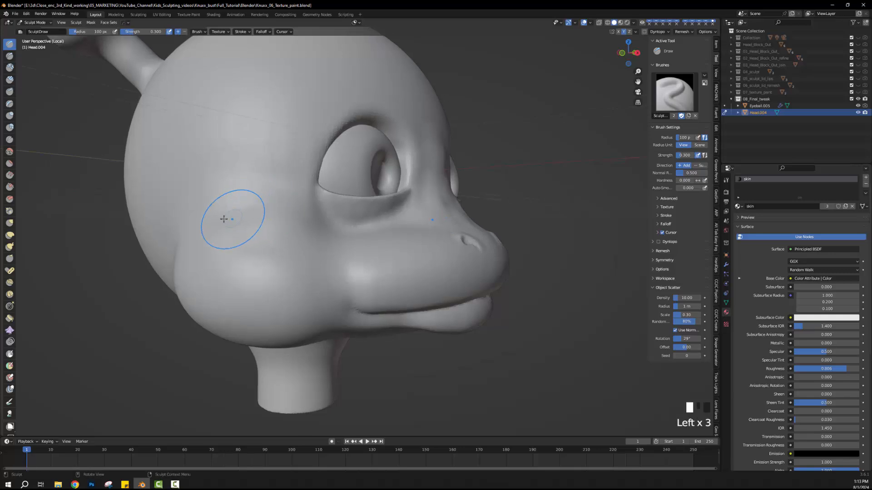
{"action": "middle_click_drag", "start_coordinate": [203, 244], "coordinate": [197, 182]}
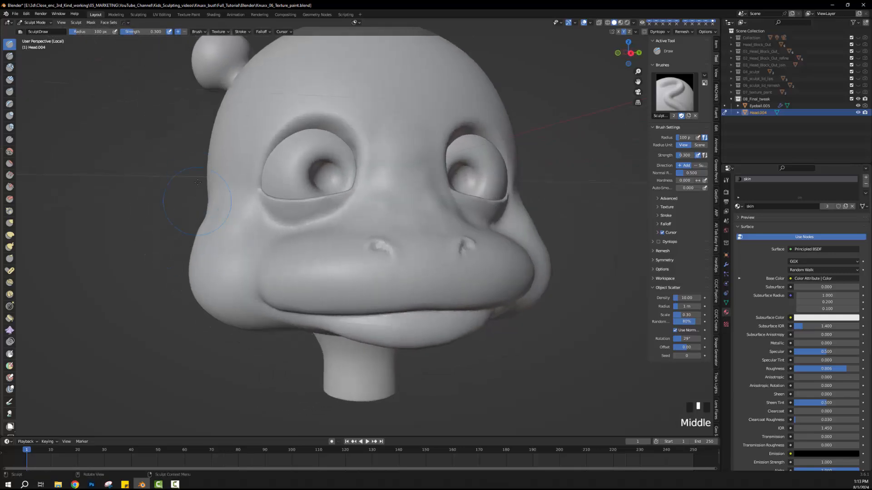
{"action": "left_click_drag", "start_coordinate": [225, 188], "coordinate": [205, 228]}
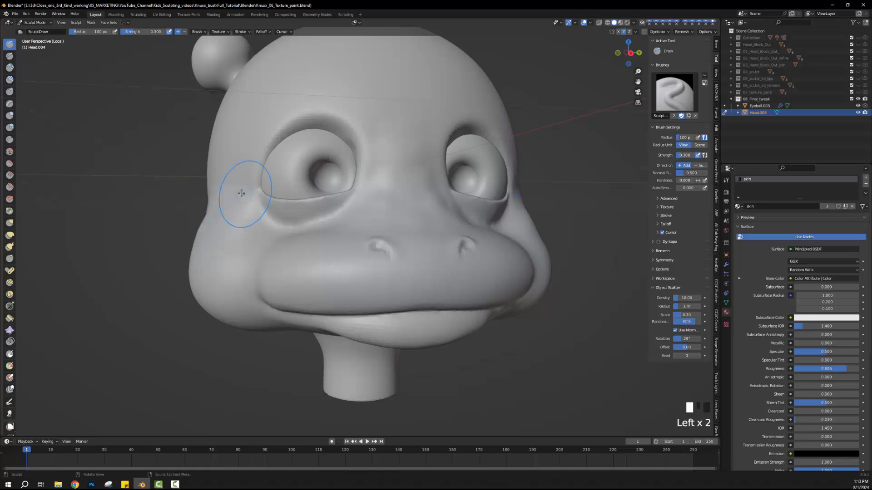
- Even out the front of the muzzle between and below the nostrils with short Draw strokes
{"action": "mouse_move", "coordinate": [242, 193]}
{"action": "middle_mouse_down"}
{"action": "mouse_move", "coordinate": [221, 247]}
{"action": "mouse_move", "coordinate": [335, 246]}
{"action": "mouse_move", "coordinate": [244, 243]}
{"action": "mouse_move", "coordinate": [295, 230]}
{"action": "mouse_move", "coordinate": [304, 232]}
{"action": "mouse_move", "coordinate": [209, 237]}
{"action": "mouse_move", "coordinate": [328, 240]}
{"action": "mouse_move", "coordinate": [369, 213]}
{"action": "middle_mouse_up"}
{"action": "scroll", "coordinate": [220, 247], "scroll_direction": "down", "scroll_amount": 3}
{"action": "scroll", "coordinate": [278, 238], "scroll_direction": "up", "scroll_amount": 2}
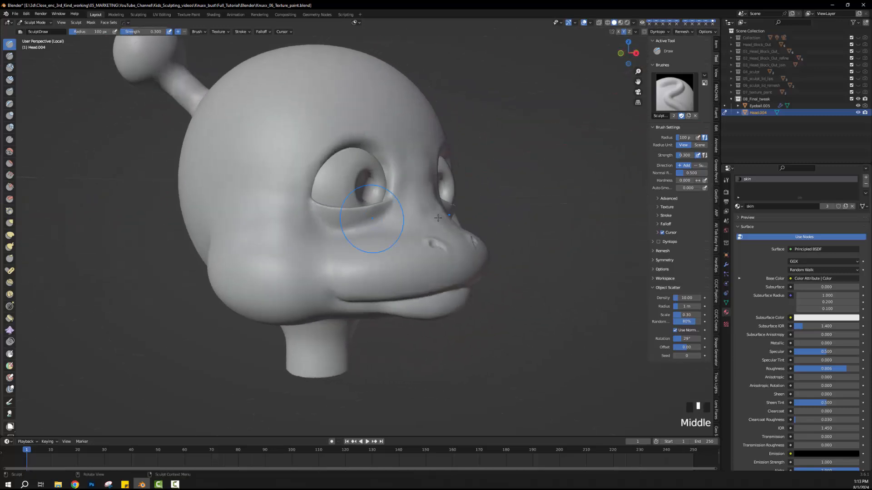
{"action": "scroll", "coordinate": [370, 213], "scroll_direction": "up", "scroll_amount": 3}
{"action": "middle_click_drag", "start_coordinate": [409, 236], "coordinate": [357, 276]}
{"action": "left_click", "coordinate": [376, 253]}
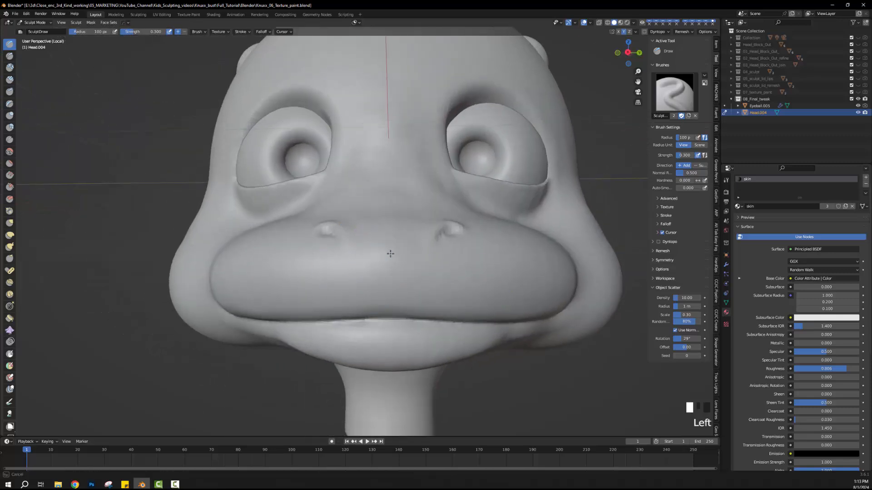
{"action": "left_click", "coordinate": [366, 256]}
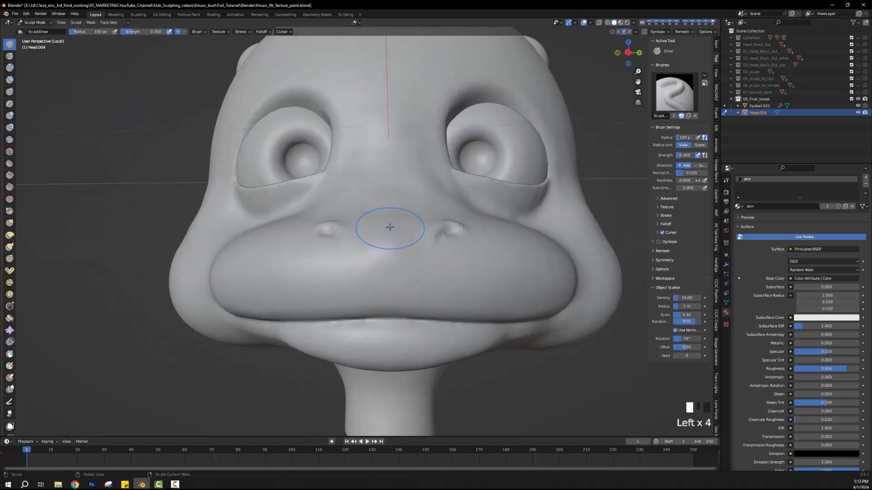
{"action": "left_click", "coordinate": [345, 255]}
{"action": "left_click", "coordinate": [333, 256]}
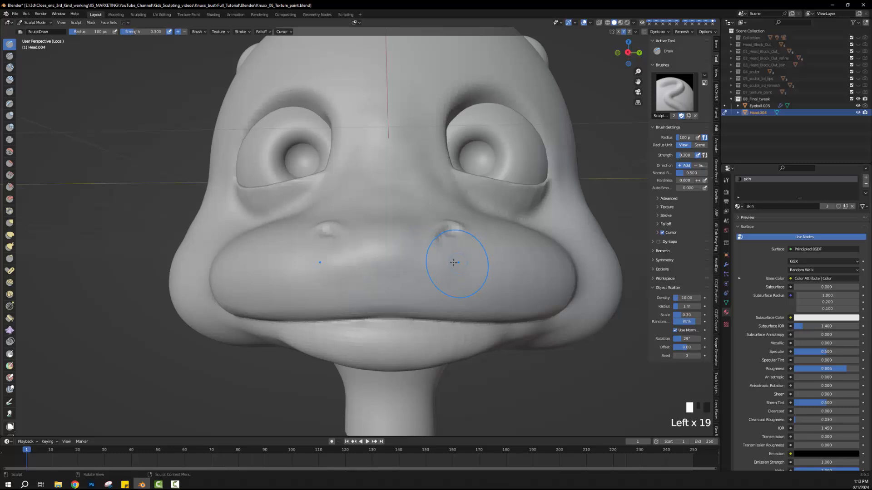
{"action": "left_click", "coordinate": [300, 255]}
{"action": "left_click", "coordinate": [290, 253]}
{"action": "left_click", "coordinate": [313, 258]}
- Refine the surface between and just above the nostrils with short Draw strokes
{"action": "middle_click_drag", "start_coordinate": [392, 269], "coordinate": [460, 263]}
{"action": "middle_click_drag", "start_coordinate": [517, 262], "coordinate": [419, 272]}
{"action": "left_click", "coordinate": [416, 267]}
{"action": "left_click", "coordinate": [400, 274]}
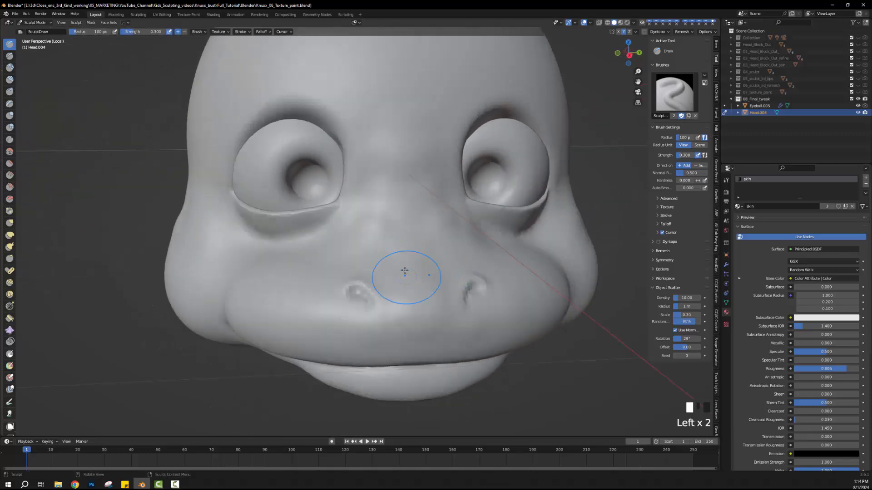
{"action": "left_click", "coordinate": [395, 273]}
{"action": "left_click", "coordinate": [391, 268]}
{"action": "left_click", "coordinate": [389, 265]}
{"action": "left_click", "coordinate": [388, 262]}
{"action": "left_click", "coordinate": [440, 260]}
{"action": "left_click", "coordinate": [446, 255]}
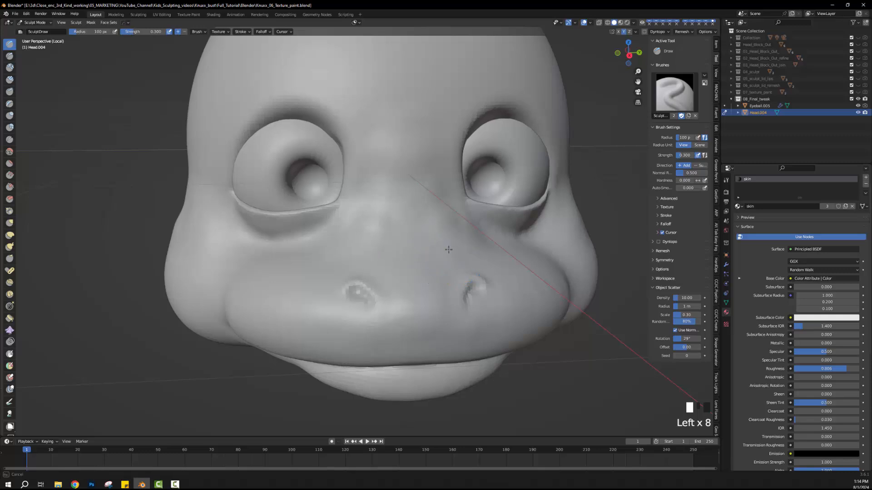
- Touch up the side of the nose bridge from above the nostril up to between the eyes with Draw strokes
{"action": "left_click", "coordinate": [373, 247]}
{"action": "left_click", "coordinate": [371, 222]}
{"action": "left_click", "coordinate": [371, 202]}
{"action": "left_click", "coordinate": [371, 199]}
{"action": "left_click", "coordinate": [370, 197]}
- Round the front tip of the muzzle with a Draw stroke in a three-quarter view
{"action": "middle_click_drag", "start_coordinate": [370, 196], "coordinate": [399, 204]}
{"action": "scroll", "coordinate": [407, 280], "scroll_direction": "down", "scroll_amount": 2}
{"action": "mouse_move", "coordinate": [406, 280]}
{"action": "middle_mouse_down"}
{"action": "mouse_move", "coordinate": [436, 283]}
{"action": "mouse_move", "coordinate": [390, 285]}
{"action": "mouse_move", "coordinate": [407, 285]}
{"action": "mouse_move", "coordinate": [394, 295]}
{"action": "middle_mouse_up"}
{"action": "mouse_move", "coordinate": [312, 297]}
{"action": "middle_mouse_down"}
{"action": "mouse_move", "coordinate": [255, 285]}
{"action": "mouse_move", "coordinate": [292, 276]}
{"action": "middle_mouse_up"}
{"action": "left_click_drag", "start_coordinate": [479, 259], "coordinate": [486, 259]}
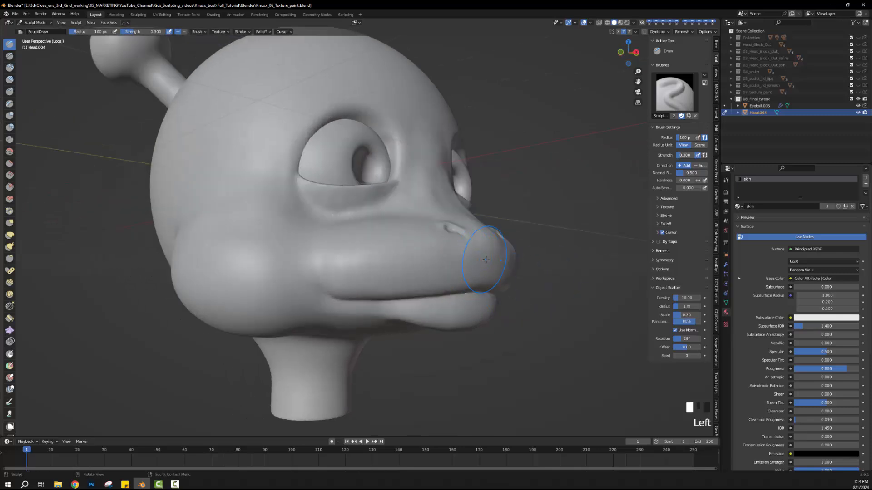
- Examine the muzzle profile, cheeks and back of the head from several angles
{"action": "middle_click_drag", "start_coordinate": [518, 269], "coordinate": [450, 266]}
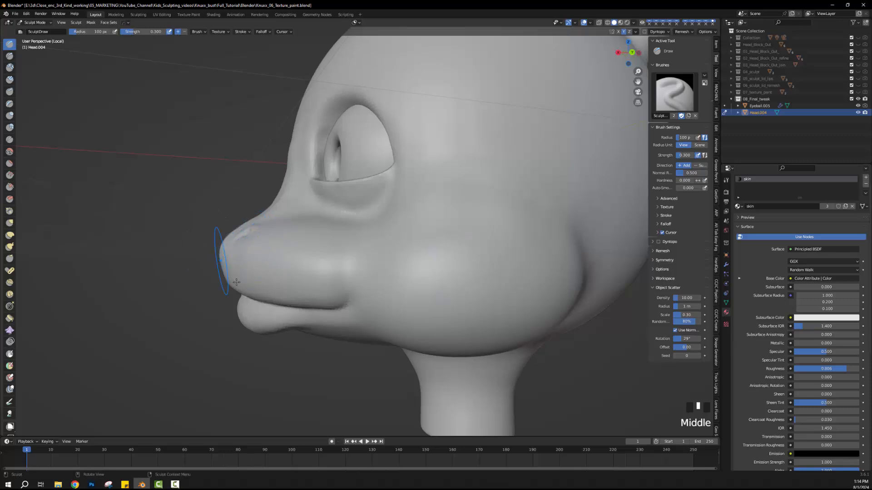
{"action": "middle_click_drag", "start_coordinate": [258, 273], "coordinate": [301, 285]}
{"action": "middle_click_drag", "start_coordinate": [320, 275], "coordinate": [277, 277]}
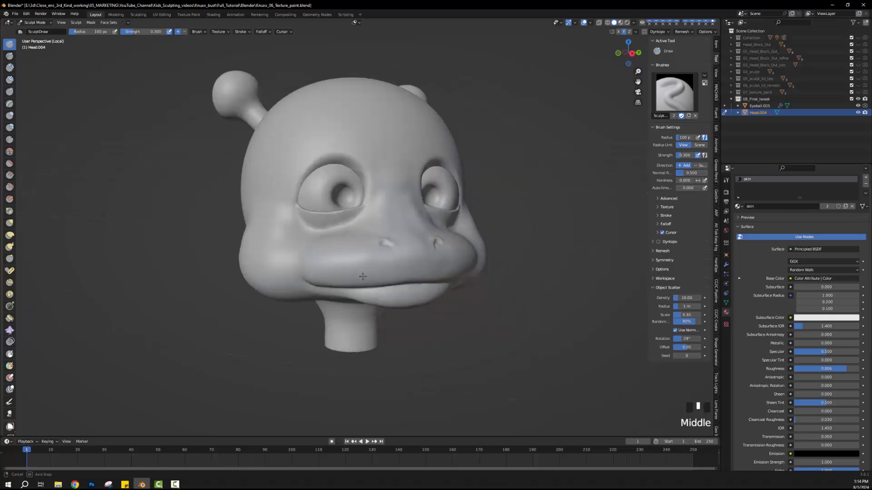
{"action": "middle_click_drag", "start_coordinate": [382, 204], "coordinate": [331, 272]}
{"action": "scroll", "coordinate": [419, 286], "scroll_direction": "up", "scroll_amount": 2}
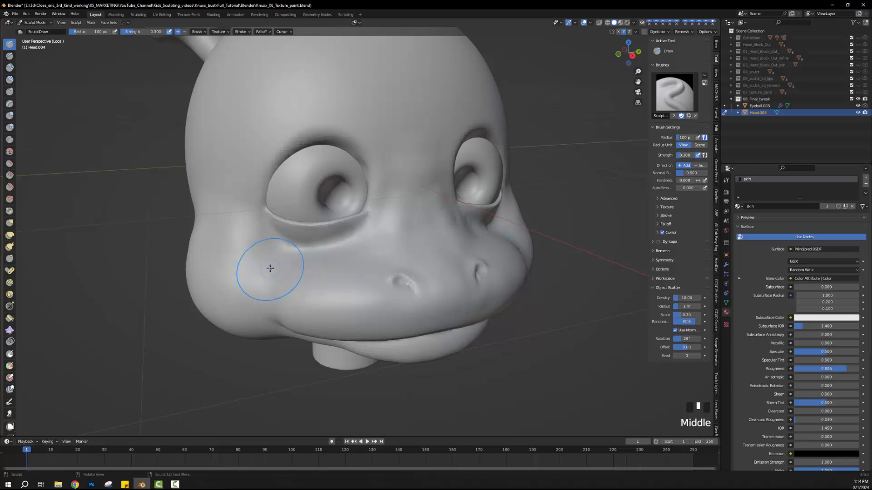
{"action": "middle_click_drag", "start_coordinate": [267, 266], "coordinate": [306, 250]}
{"action": "scroll", "coordinate": [306, 249], "scroll_direction": "down", "scroll_amount": 2}
{"action": "mouse_move", "coordinate": [240, 187]}
{"action": "middle_mouse_down"}
{"action": "mouse_move", "coordinate": [272, 179]}
{"action": "mouse_move", "coordinate": [253, 140]}
{"action": "mouse_move", "coordinate": [353, 137]}
{"action": "mouse_move", "coordinate": [303, 127]}
{"action": "middle_mouse_up"}
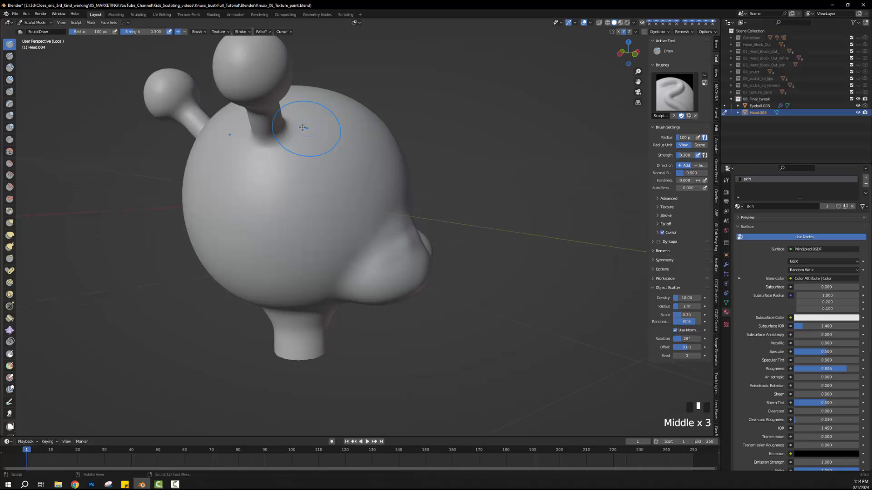
{"action": "middle_click_drag", "start_coordinate": [368, 126], "coordinate": [414, 121]}
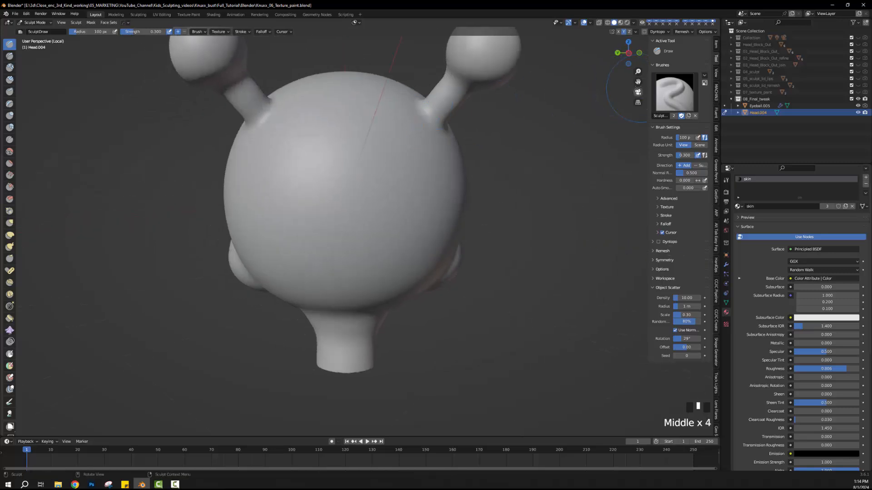
- Blend the rear base of the antenna into the back of the head with Draw strokes
{"action": "left_click_drag", "start_coordinate": [638, 81], "coordinate": [628, 154]}
{"action": "scroll", "coordinate": [470, 197], "scroll_direction": "up", "scroll_amount": 2}
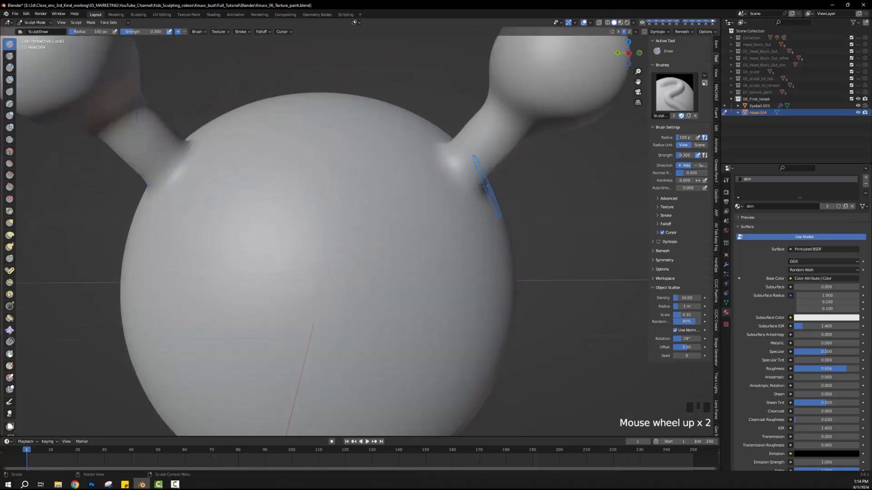
{"action": "middle_click_drag", "start_coordinate": [479, 186], "coordinate": [436, 172]}
{"action": "mouse_move", "coordinate": [430, 164]}
{"action": "left_mouse_down"}
{"action": "mouse_move", "coordinate": [414, 142]}
{"action": "mouse_move", "coordinate": [435, 174]}
{"action": "mouse_move", "coordinate": [452, 156]}
{"action": "mouse_move", "coordinate": [414, 142]}
{"action": "left_mouse_up"}
{"action": "mouse_move", "coordinate": [414, 143]}
{"action": "middle_mouse_down"}
{"action": "mouse_move", "coordinate": [444, 144]}
{"action": "mouse_move", "coordinate": [436, 150]}
{"action": "middle_mouse_up"}
{"action": "left_click", "coordinate": [427, 147]}
{"action": "left_click_drag", "start_coordinate": [422, 159], "coordinate": [447, 187]}
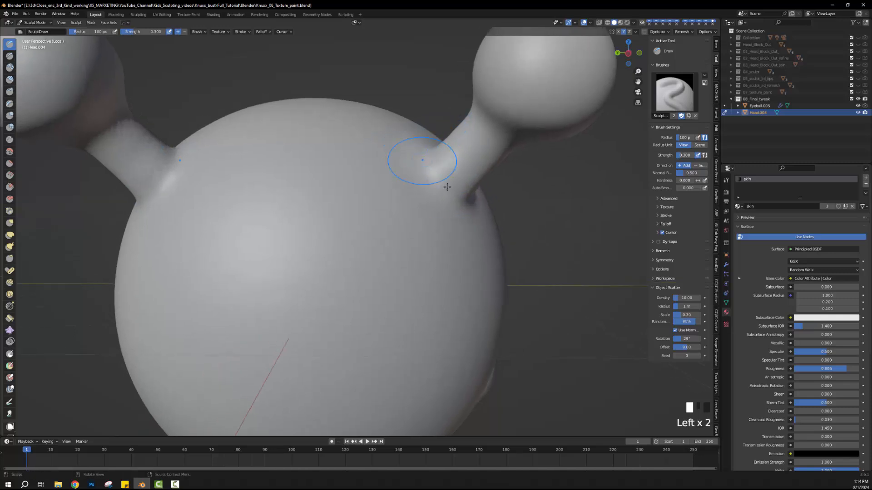
- Soften the joint between the antenna stalk and the head from the front side with Draw strokes
{"action": "middle_click_drag", "start_coordinate": [476, 196], "coordinate": [189, 85]}
{"action": "left_click_drag", "start_coordinate": [194, 164], "coordinate": [189, 157]}
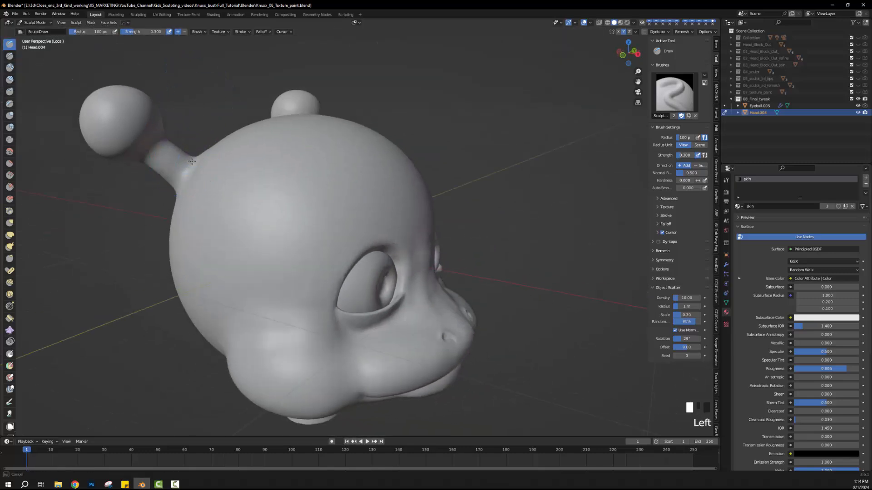
{"action": "left_click", "coordinate": [185, 151]}
{"action": "left_click", "coordinate": [196, 156]}
{"action": "left_click", "coordinate": [188, 171]}
{"action": "left_click", "coordinate": [178, 176]}
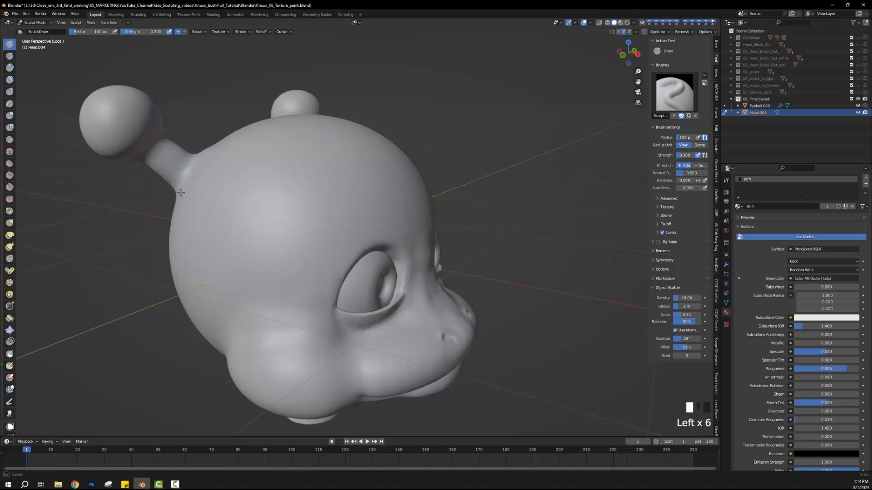
{"action": "left_click", "coordinate": [186, 172]}
{"action": "left_click", "coordinate": [193, 166]}
- Touch up the antenna base from above and from its remaining sides with Draw strokes
{"action": "middle_click_drag", "start_coordinate": [194, 166], "coordinate": [238, 141]}
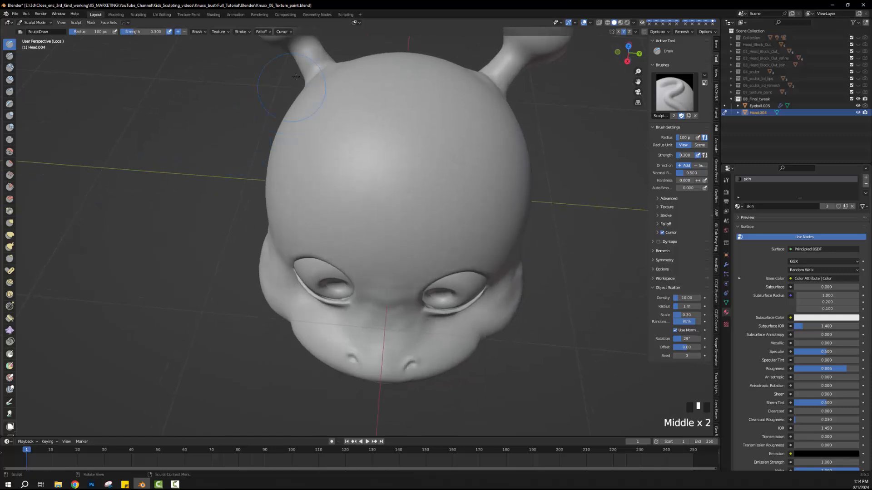
{"action": "mouse_move", "coordinate": [304, 70]}
{"action": "left_mouse_down"}
{"action": "mouse_move", "coordinate": [302, 79]}
{"action": "mouse_move", "coordinate": [328, 72]}
{"action": "mouse_move", "coordinate": [336, 56]}
{"action": "mouse_move", "coordinate": [332, 64]}
{"action": "left_mouse_up"}
{"action": "mouse_move", "coordinate": [332, 64]}
{"action": "middle_mouse_down"}
{"action": "mouse_move", "coordinate": [348, 77]}
{"action": "mouse_move", "coordinate": [400, 34]}
{"action": "middle_mouse_up"}
{"action": "mouse_move", "coordinate": [226, 142]}
{"action": "middle_mouse_down"}
{"action": "mouse_move", "coordinate": [276, 141]}
{"action": "mouse_move", "coordinate": [286, 120]}
{"action": "mouse_move", "coordinate": [361, 170]}
{"action": "mouse_move", "coordinate": [331, 161]}
{"action": "middle_mouse_up"}
{"action": "scroll", "coordinate": [286, 120], "scroll_direction": "down", "scroll_amount": 2}
{"action": "left_click_drag", "start_coordinate": [327, 133], "coordinate": [323, 154]}
{"action": "mouse_move", "coordinate": [323, 154]}
{"action": "middle_mouse_down"}
{"action": "mouse_move", "coordinate": [274, 120]}
{"action": "mouse_move", "coordinate": [279, 127]}
{"action": "middle_mouse_up"}
{"action": "mouse_move", "coordinate": [277, 133]}
{"action": "left_mouse_down"}
{"action": "mouse_move", "coordinate": [285, 145]}
{"action": "mouse_move", "coordinate": [265, 159]}
{"action": "left_mouse_up"}
{"action": "left_click_drag", "start_coordinate": [266, 159], "coordinate": [258, 161]}
- Soften the crease beneath and behind the cheek, above the neck, with Draw strokes
{"action": "mouse_move", "coordinate": [259, 162]}
{"action": "middle_mouse_down"}
{"action": "mouse_move", "coordinate": [243, 155]}
{"action": "mouse_move", "coordinate": [237, 163]}
{"action": "mouse_move", "coordinate": [259, 194]}
{"action": "mouse_move", "coordinate": [247, 201]}
{"action": "mouse_move", "coordinate": [272, 229]}
{"action": "mouse_move", "coordinate": [267, 249]}
{"action": "mouse_move", "coordinate": [280, 257]}
{"action": "mouse_move", "coordinate": [288, 248]}
{"action": "mouse_move", "coordinate": [281, 221]}
{"action": "mouse_move", "coordinate": [307, 298]}
{"action": "middle_mouse_up"}
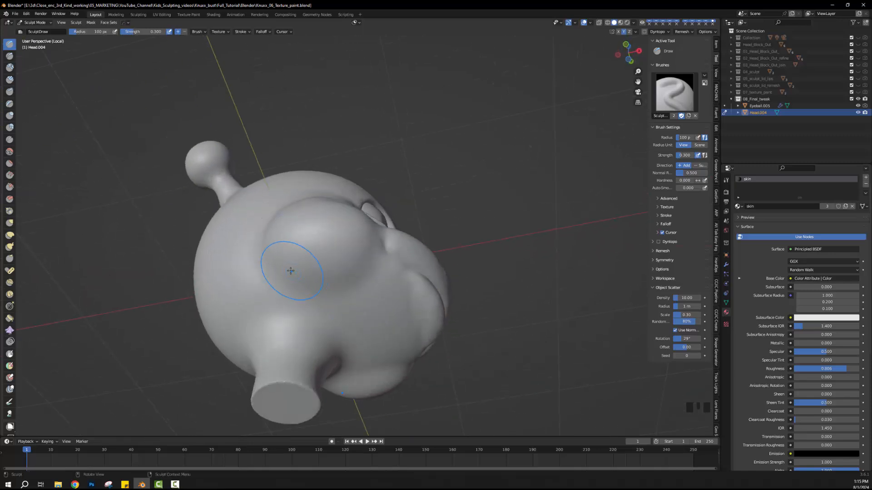
{"action": "left_click", "coordinate": [284, 272]}
{"action": "left_click", "coordinate": [275, 273]}
{"action": "left_click", "coordinate": [277, 275]}
{"action": "left_click", "coordinate": [290, 280]}
{"action": "left_click", "coordinate": [304, 289]}
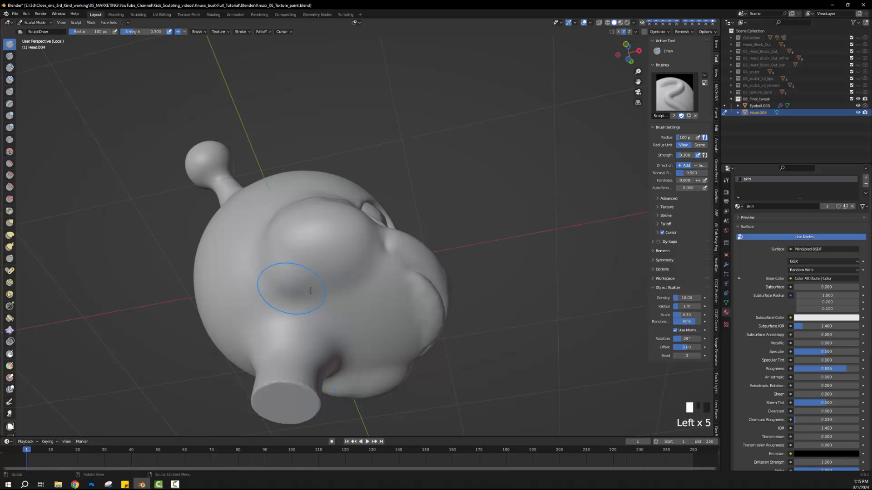
{"action": "left_click", "coordinate": [325, 297]}
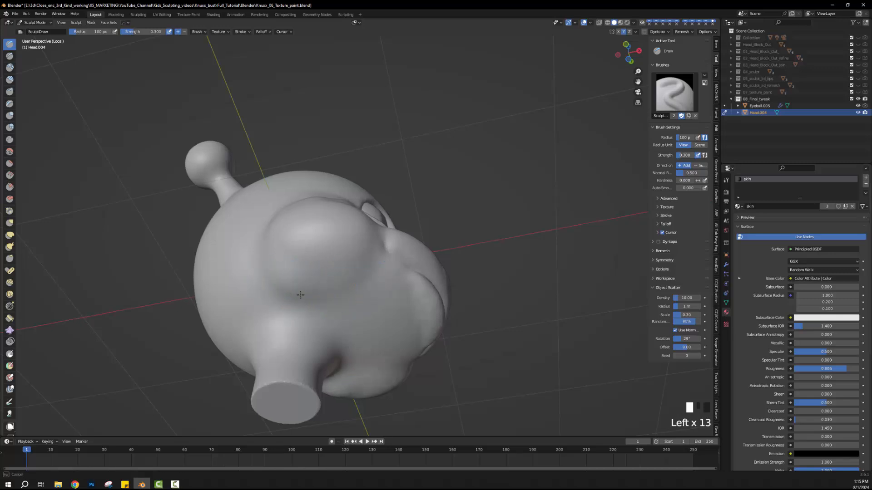
{"action": "left_click", "coordinate": [272, 263]}
{"action": "left_click", "coordinate": [260, 253]}
{"action": "left_click", "coordinate": [261, 257]}
{"action": "left_click", "coordinate": [277, 277]}
{"action": "left_click", "coordinate": [318, 298]}
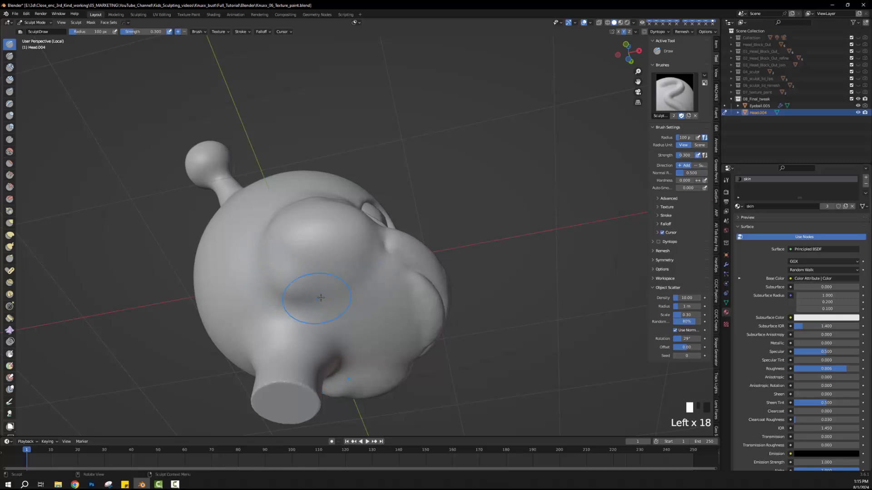
- Blend the back edge of the cheek into the head with Draw strokes, working from behind
{"action": "mouse_move", "coordinate": [309, 285]}
{"action": "middle_mouse_down"}
{"action": "mouse_move", "coordinate": [269, 316]}
{"action": "mouse_move", "coordinate": [362, 298]}
{"action": "middle_mouse_up"}
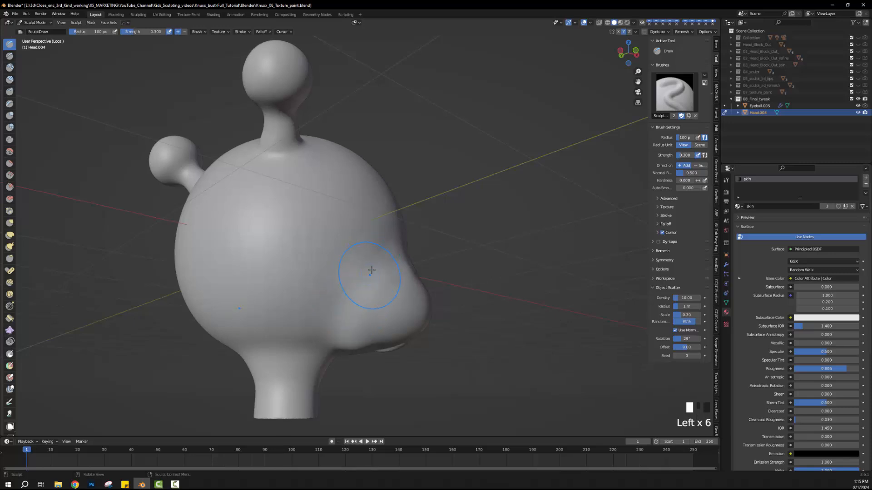
{"action": "mouse_move", "coordinate": [377, 335]}
{"action": "middle_mouse_down"}
{"action": "mouse_move", "coordinate": [288, 339]}
{"action": "mouse_move", "coordinate": [450, 331]}
{"action": "mouse_move", "coordinate": [368, 324]}
{"action": "middle_mouse_up"}
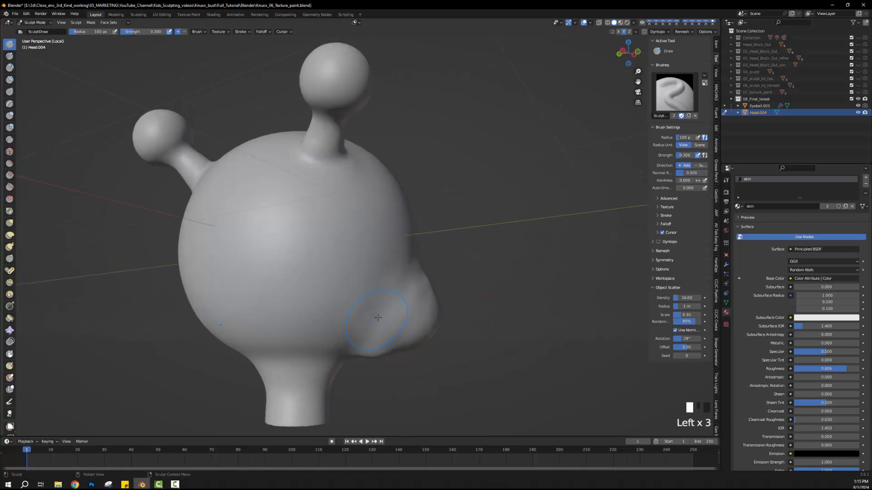
{"action": "middle_click_drag", "start_coordinate": [368, 343], "coordinate": [325, 332]}
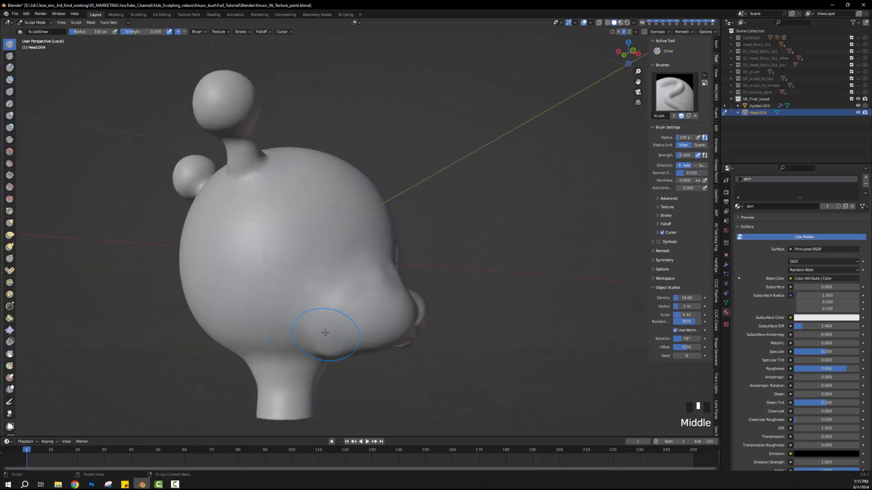
{"action": "left_click_drag", "start_coordinate": [336, 298], "coordinate": [354, 284]}
{"action": "left_click_drag", "start_coordinate": [350, 291], "coordinate": [364, 280]}
- Switch to the Smooth brush and smooth the crease beneath the cheek, where it meets the neck
{"action": "mouse_move", "coordinate": [364, 280]}
{"action": "middle_mouse_down"}
{"action": "mouse_move", "coordinate": [266, 316]}
{"action": "mouse_move", "coordinate": [300, 316]}
{"action": "mouse_move", "coordinate": [281, 302]}
{"action": "mouse_move", "coordinate": [304, 332]}
{"action": "middle_mouse_up"}
{"action": "scroll", "coordinate": [300, 316], "scroll_direction": "up", "scroll_amount": 1}
{"action": "scroll", "coordinate": [297, 314], "scroll_direction": "down", "scroll_amount": 2}
{"action": "scroll", "coordinate": [311, 356], "scroll_direction": "up", "scroll_amount": 2}
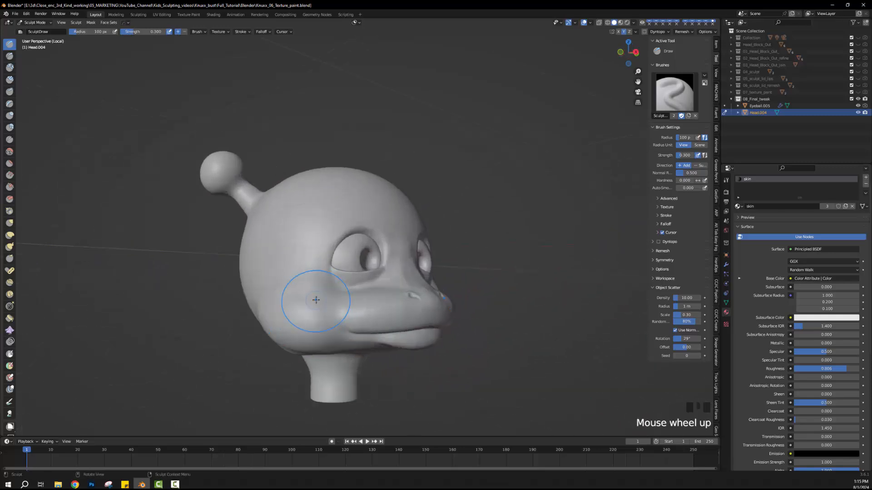
{"action": "left_click_drag", "start_coordinate": [638, 81], "coordinate": [652, 30]}
{"action": "middle_click_drag", "start_coordinate": [484, 191], "coordinate": [453, 199]}
{"action": "middle_click_drag", "start_coordinate": [352, 264], "coordinate": [383, 254]}
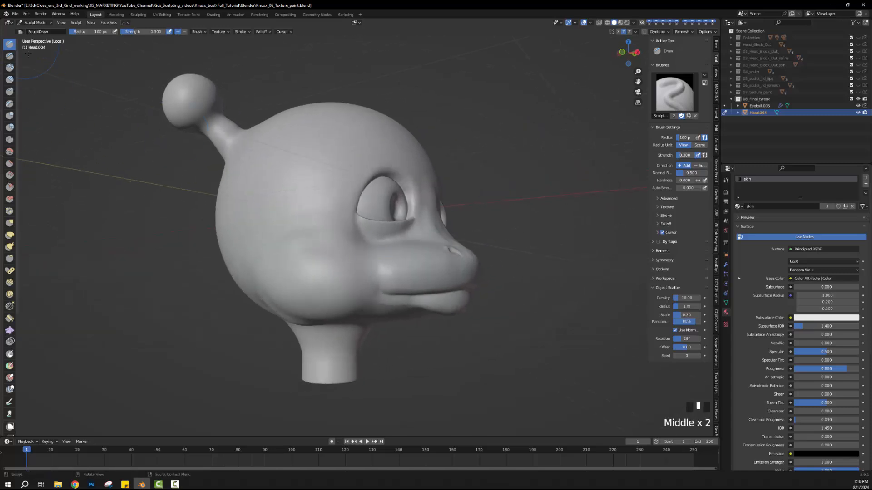
{"action": "left_click", "coordinate": [9, 151]}
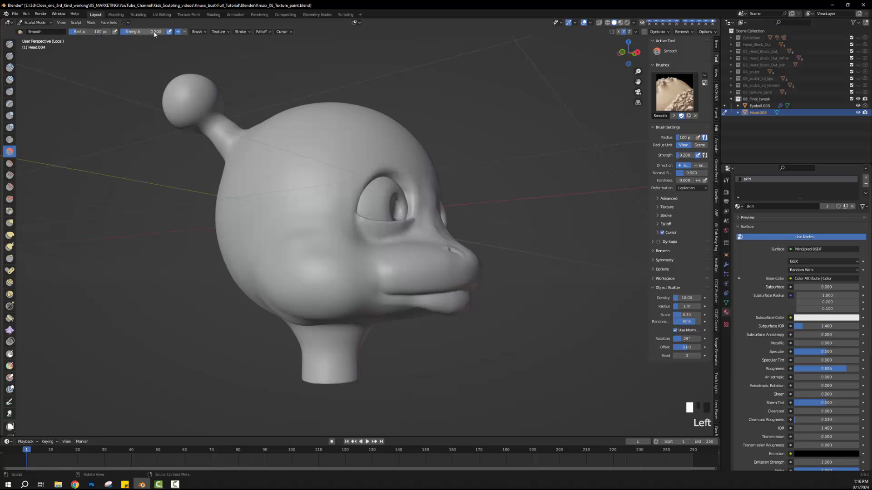
{"action": "middle_click_drag", "start_coordinate": [187, 262], "coordinate": [314, 302]}
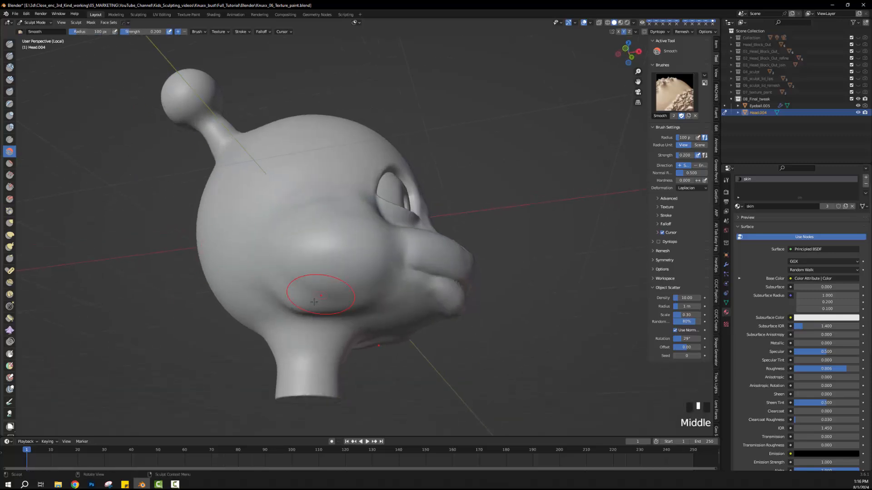
{"action": "left_click_drag", "start_coordinate": [291, 301], "coordinate": [282, 300]}
{"action": "middle_click_drag", "start_coordinate": [295, 308], "coordinate": [301, 309]}
{"action": "left_click_drag", "start_coordinate": [301, 310], "coordinate": [304, 310]}
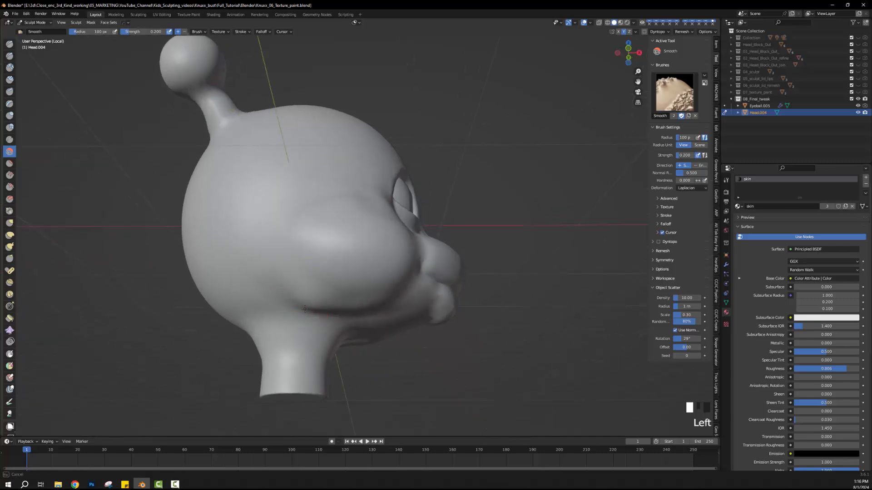
- Smooth the underside and rear edge of the cheek with Smooth strokes from behind, in front and below
{"action": "middle_click_drag", "start_coordinate": [318, 267], "coordinate": [302, 266]}
{"action": "mouse_move", "coordinate": [302, 266]}
{"action": "left_mouse_down"}
{"action": "mouse_move", "coordinate": [309, 233]}
{"action": "mouse_move", "coordinate": [289, 292]}
{"action": "left_mouse_up"}
{"action": "middle_click_drag", "start_coordinate": [289, 292], "coordinate": [294, 313]}
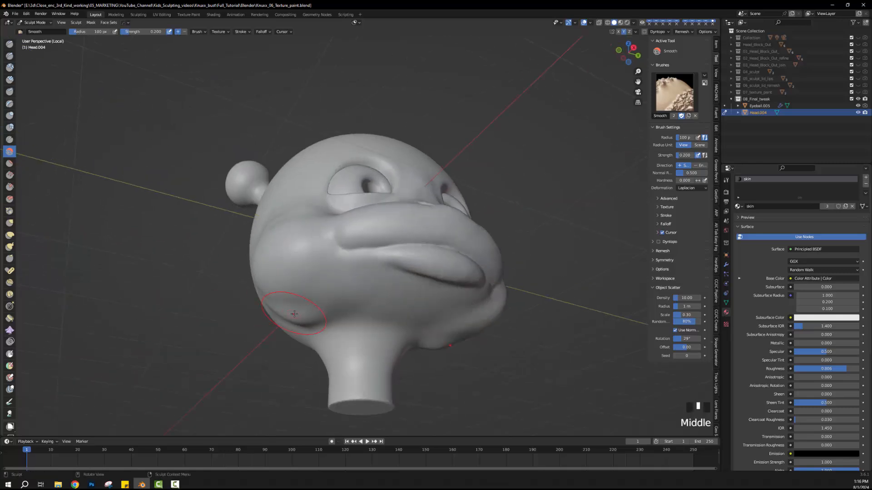
{"action": "left_click_drag", "start_coordinate": [312, 315], "coordinate": [317, 308]}
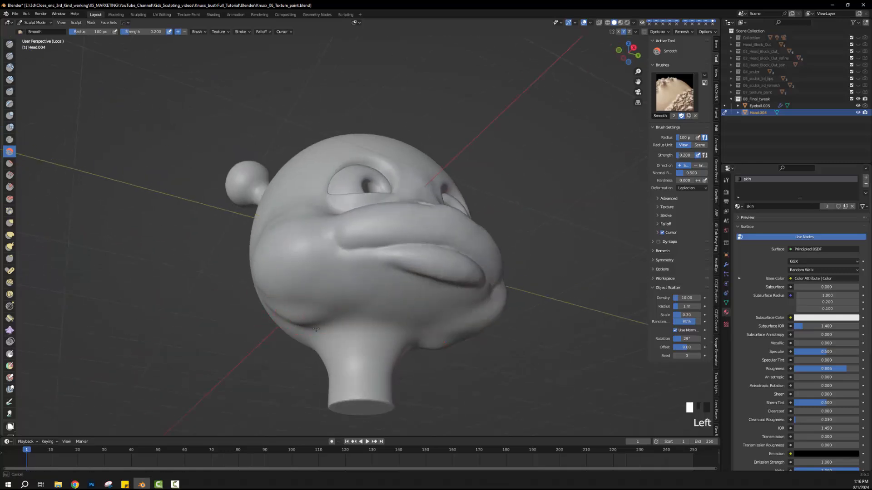
{"action": "middle_click_drag", "start_coordinate": [324, 320], "coordinate": [352, 266]}
{"action": "left_click_drag", "start_coordinate": [352, 265], "coordinate": [307, 252]}
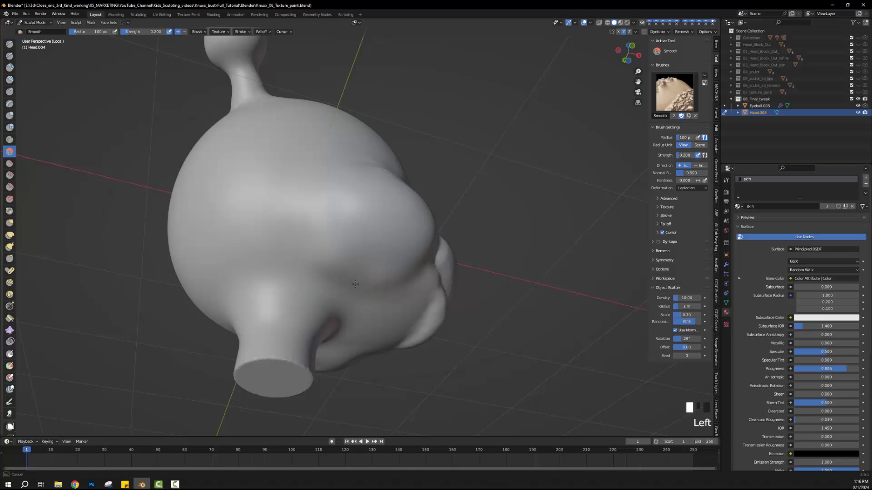
- Smooth the transition from the back of the cheek into the side of the head
{"action": "middle_click_drag", "start_coordinate": [331, 256], "coordinate": [307, 296]}
{"action": "mouse_move", "coordinate": [307, 296]}
{"action": "left_mouse_down"}
{"action": "mouse_move", "coordinate": [302, 313]}
{"action": "mouse_move", "coordinate": [288, 252]}
{"action": "left_mouse_up"}
{"action": "middle_click_drag", "start_coordinate": [287, 253], "coordinate": [300, 247]}
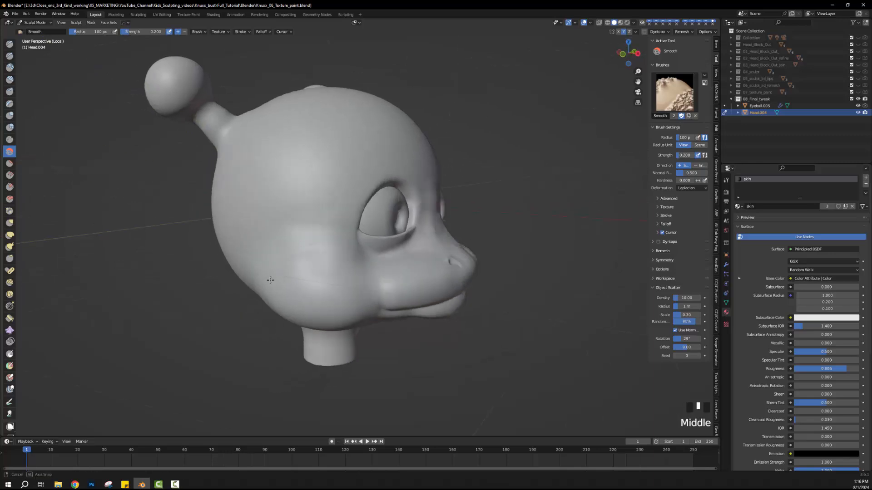
{"action": "left_click_drag", "start_coordinate": [300, 247], "coordinate": [311, 263]}
{"action": "middle_click_drag", "start_coordinate": [311, 262], "coordinate": [321, 225]}
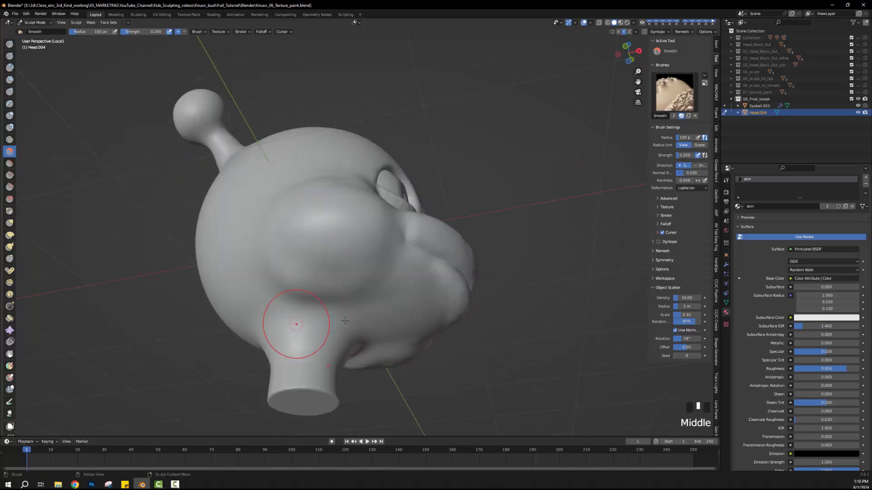
- Smooth the outer contour of the cheek beside the eye and its upper blend into the head
{"action": "mouse_move", "coordinate": [292, 321]}
{"action": "middle_mouse_down"}
{"action": "mouse_move", "coordinate": [308, 306]}
{"action": "mouse_move", "coordinate": [268, 336]}
{"action": "middle_mouse_up"}
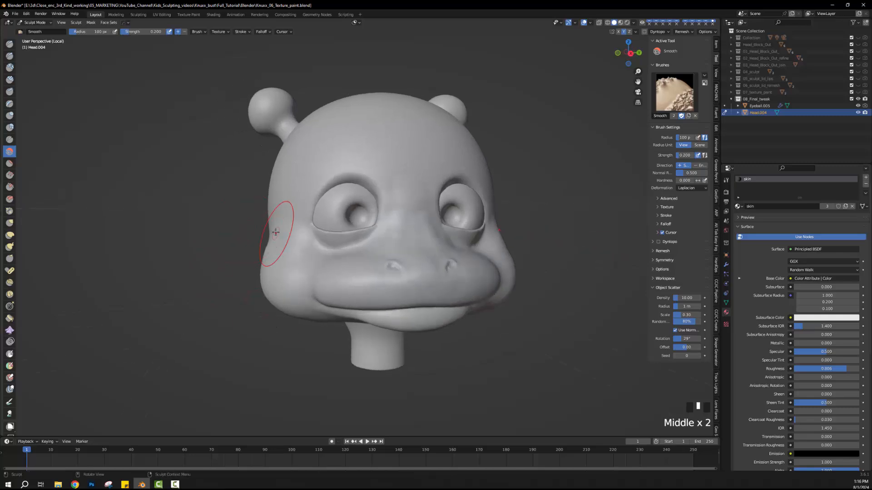
{"action": "mouse_move", "coordinate": [276, 232]}
{"action": "left_mouse_down"}
{"action": "mouse_move", "coordinate": [297, 250]}
{"action": "mouse_move", "coordinate": [294, 270]}
{"action": "mouse_move", "coordinate": [266, 251]}
{"action": "left_mouse_up"}
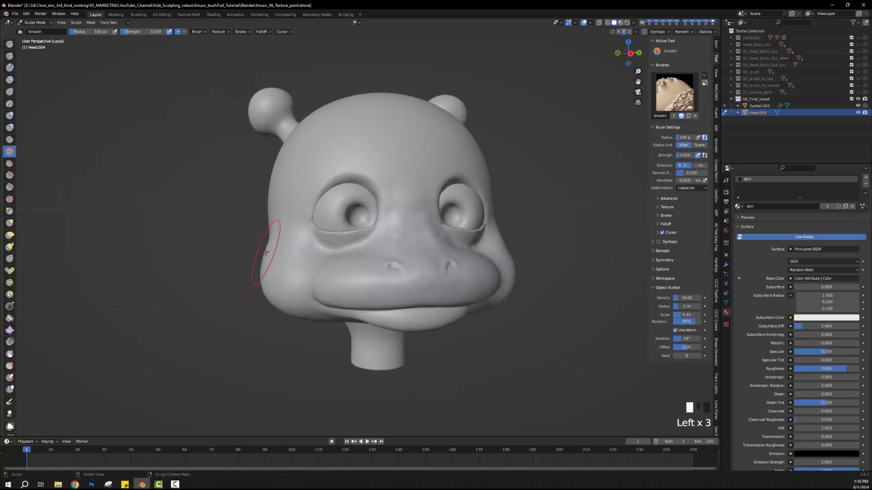
{"action": "middle_click_drag", "start_coordinate": [265, 252], "coordinate": [360, 256]}
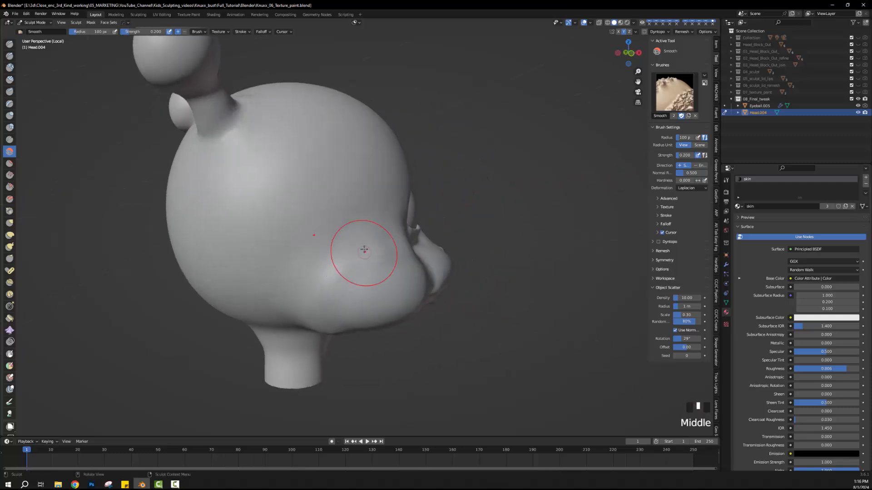
{"action": "left_click_drag", "start_coordinate": [360, 256], "coordinate": [387, 246]}
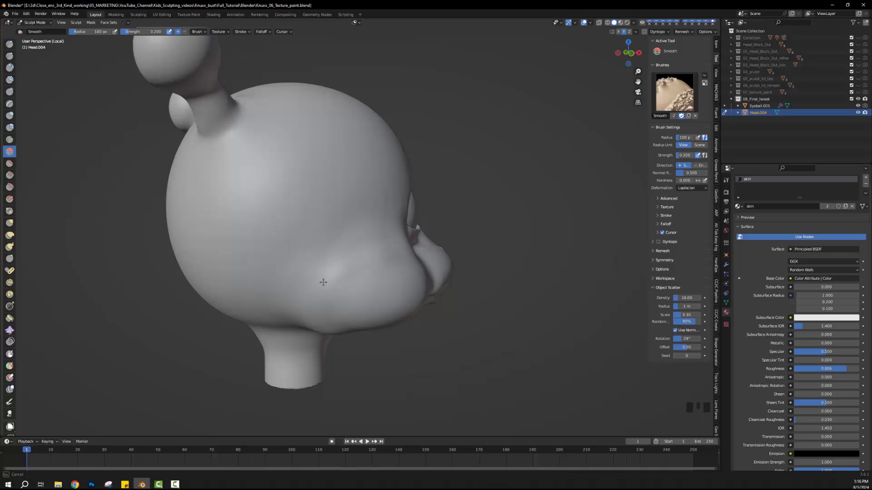
- Smooth the nose bridge between the eyes and above the nostrils with Smooth strokes
{"action": "middle_click_drag", "start_coordinate": [323, 282], "coordinate": [296, 277]}
{"action": "scroll", "coordinate": [364, 283], "scroll_direction": "up", "scroll_amount": 2}
{"action": "middle_click_drag", "start_coordinate": [362, 285], "coordinate": [351, 295]}
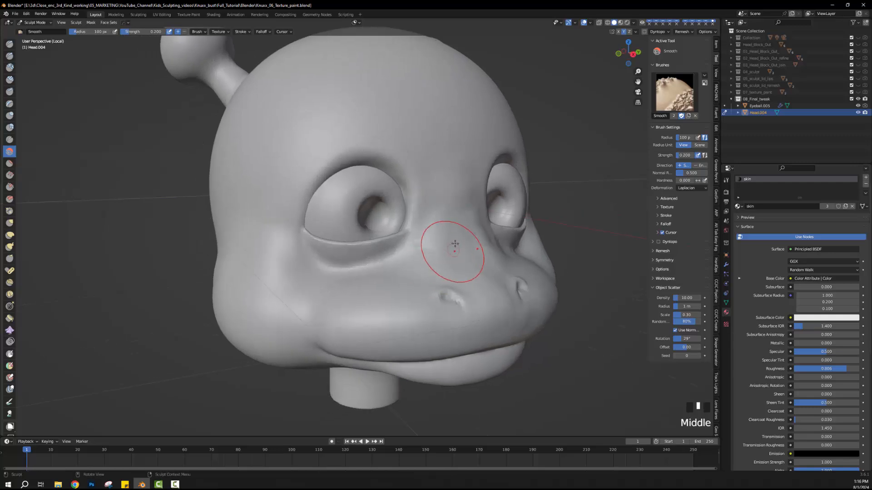
{"action": "left_click_drag", "start_coordinate": [455, 244], "coordinate": [451, 230]}
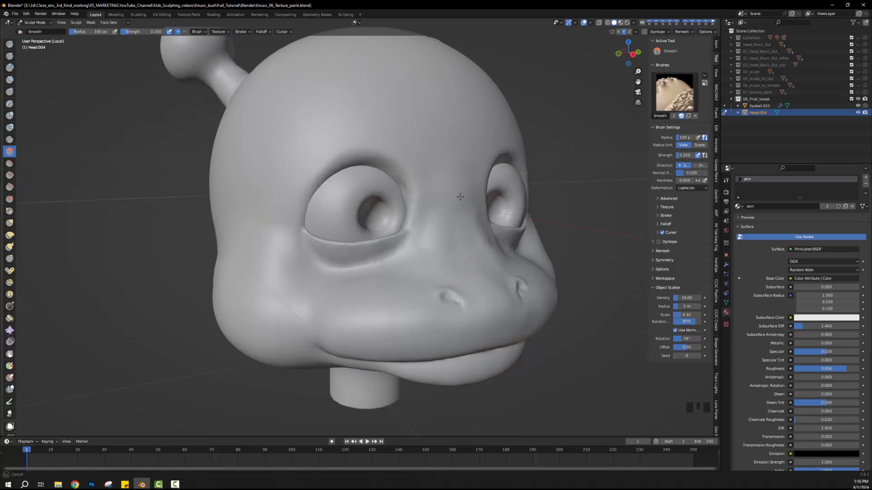
{"action": "middle_click_drag", "start_coordinate": [443, 202], "coordinate": [395, 226]}
{"action": "left_click_drag", "start_coordinate": [395, 225], "coordinate": [421, 244]}
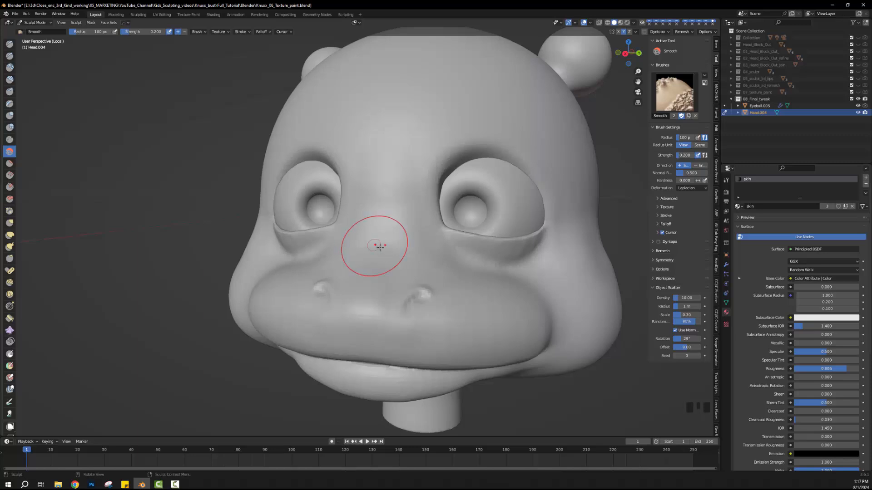
- Even out the sides of the nose bridge, from the inner eye corners down to the area between the nostrils
{"action": "middle_click_drag", "start_coordinate": [370, 243], "coordinate": [436, 236]}
{"action": "left_click_drag", "start_coordinate": [444, 239], "coordinate": [431, 224]}
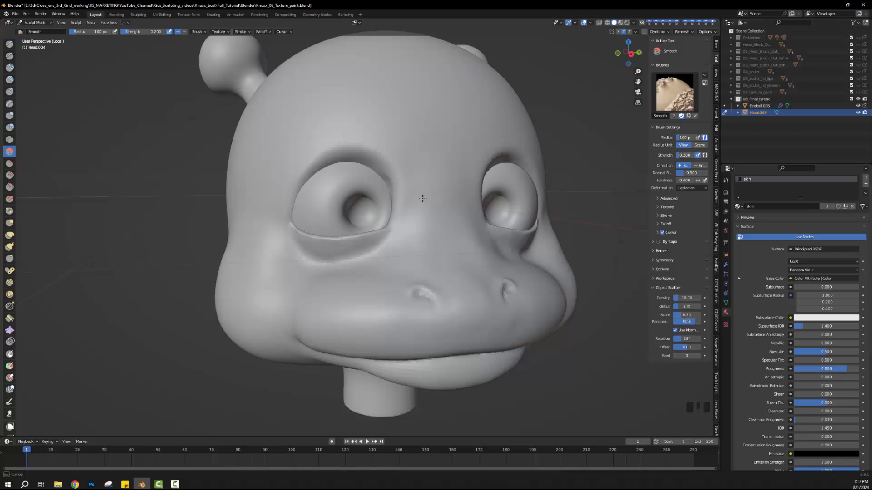
{"action": "middle_click_drag", "start_coordinate": [423, 198], "coordinate": [415, 216]}
{"action": "left_click_drag", "start_coordinate": [415, 217], "coordinate": [442, 237]}
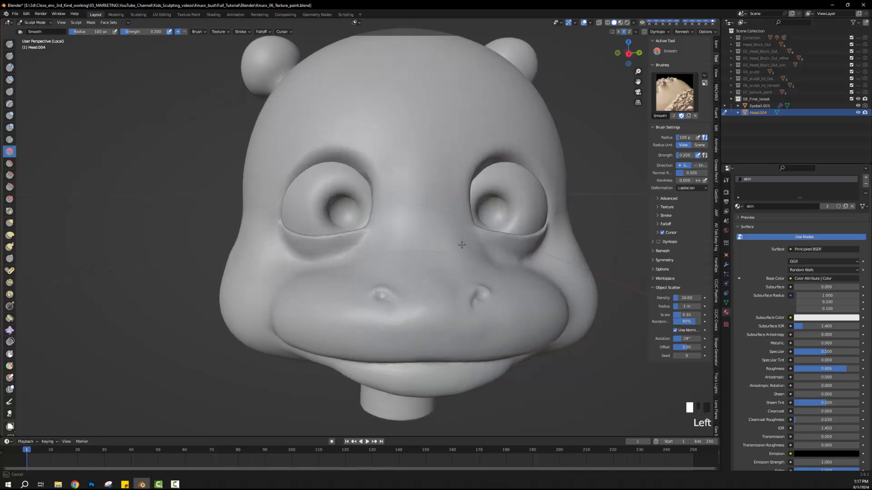
{"action": "middle_click_drag", "start_coordinate": [428, 253], "coordinate": [468, 259]}
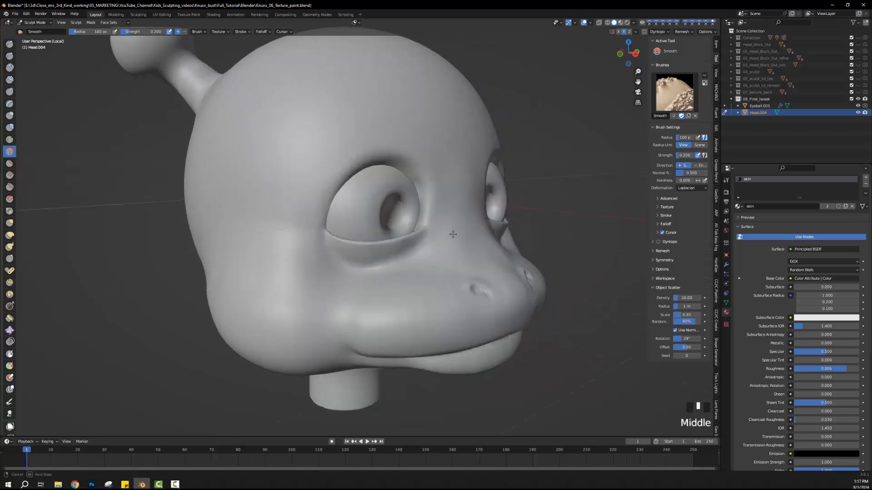
{"action": "left_click_drag", "start_coordinate": [472, 263], "coordinate": [487, 241]}
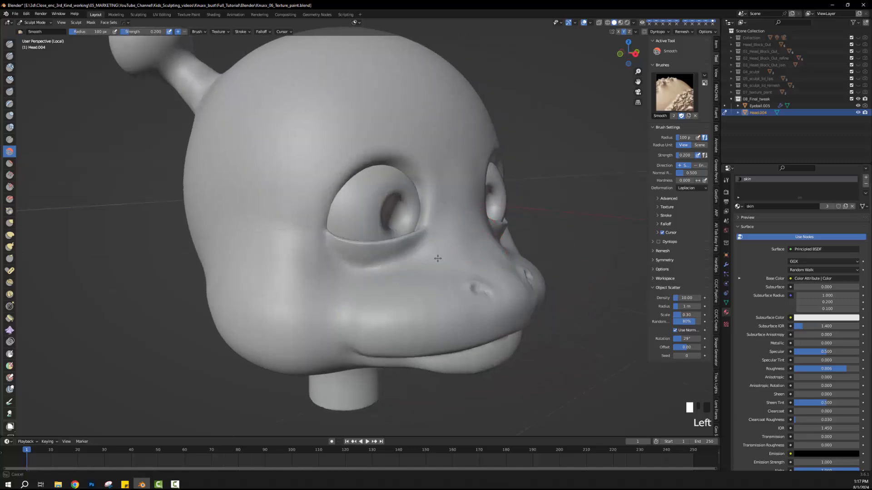
{"action": "middle_click_drag", "start_coordinate": [448, 224], "coordinate": [422, 219]}
{"action": "left_click_drag", "start_coordinate": [426, 263], "coordinate": [431, 276]}
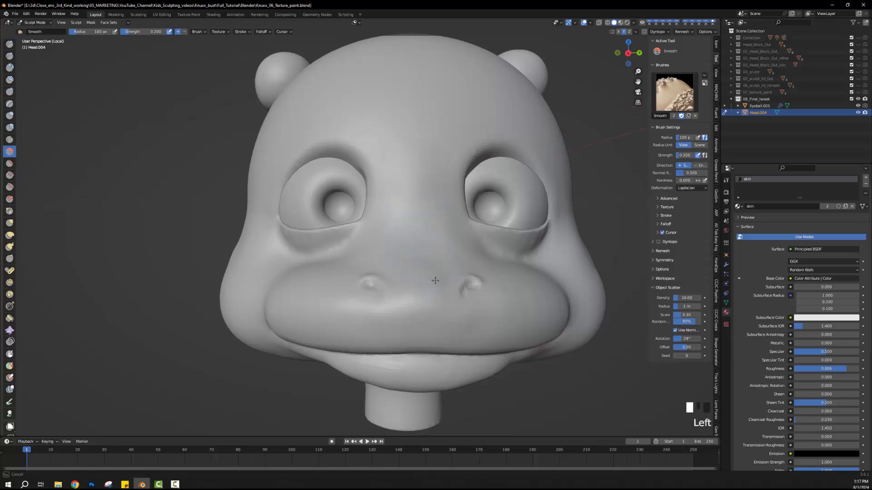
- Smooth the front of the muzzle between the nostrils and the mouth line
{"action": "middle_click_drag", "start_coordinate": [431, 286], "coordinate": [444, 312]}
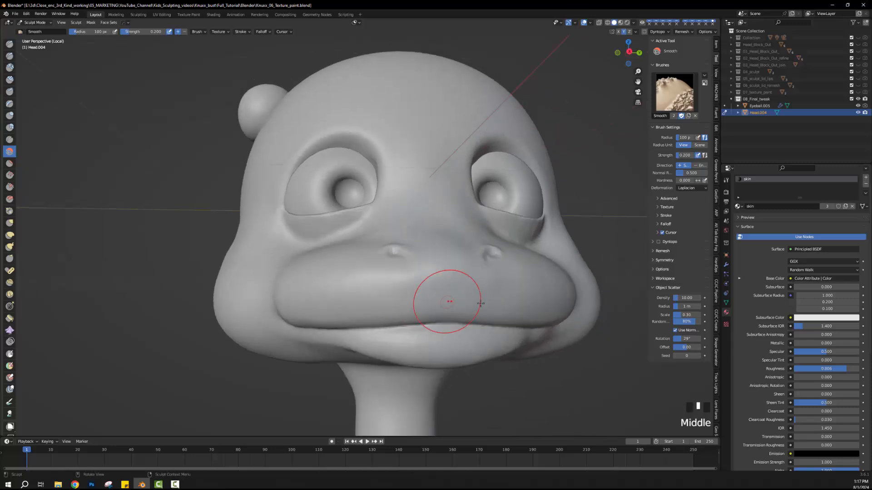
{"action": "left_click_drag", "start_coordinate": [510, 288], "coordinate": [517, 293]}
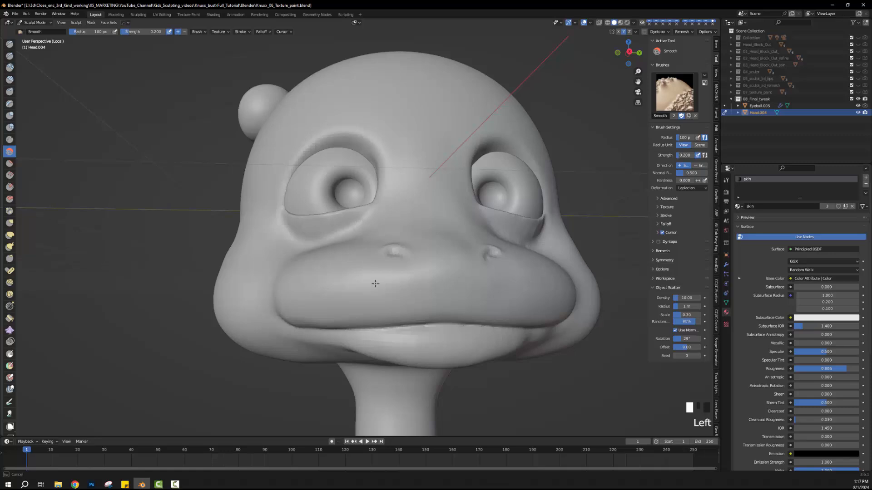
{"action": "middle_click_drag", "start_coordinate": [506, 290], "coordinate": [452, 296]}
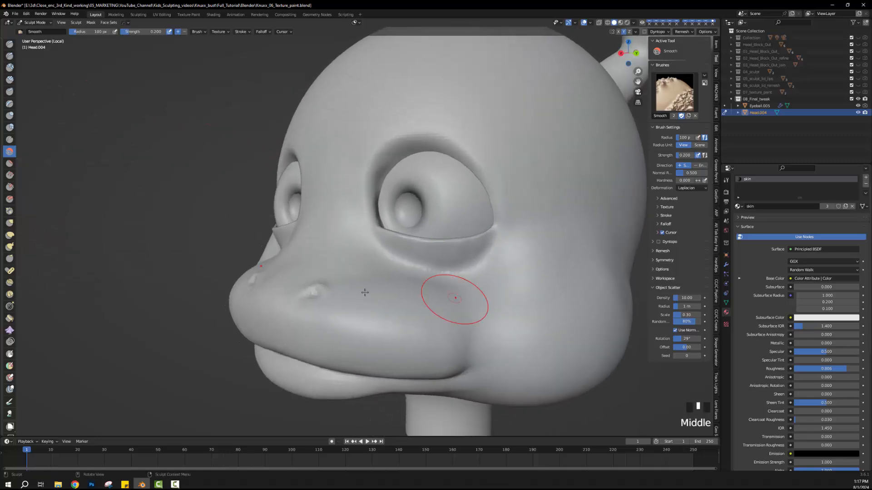
- Refine the slope from the nose bridge to the nostrils with Smooth strokes from both three-quarter sides
{"action": "middle_click_drag", "start_coordinate": [275, 265], "coordinate": [307, 276]}
{"action": "left_click_drag", "start_coordinate": [323, 286], "coordinate": [335, 245]}
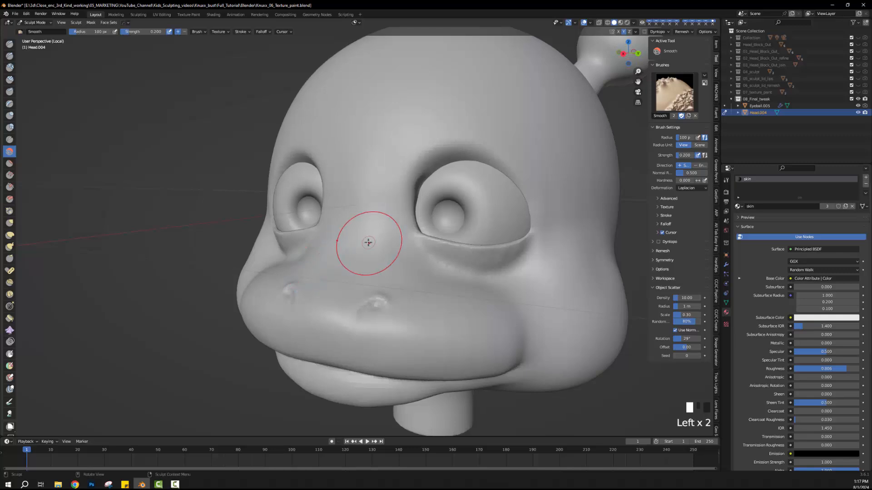
{"action": "middle_click_drag", "start_coordinate": [362, 243], "coordinate": [438, 309]}
{"action": "scroll", "coordinate": [473, 250], "scroll_direction": "down", "scroll_amount": 1}
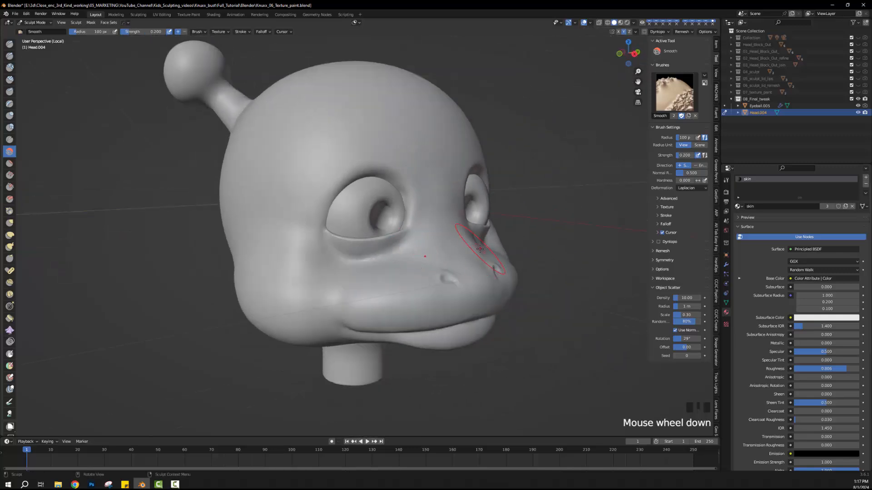
{"action": "left_click_drag", "start_coordinate": [480, 249], "coordinate": [474, 255]}
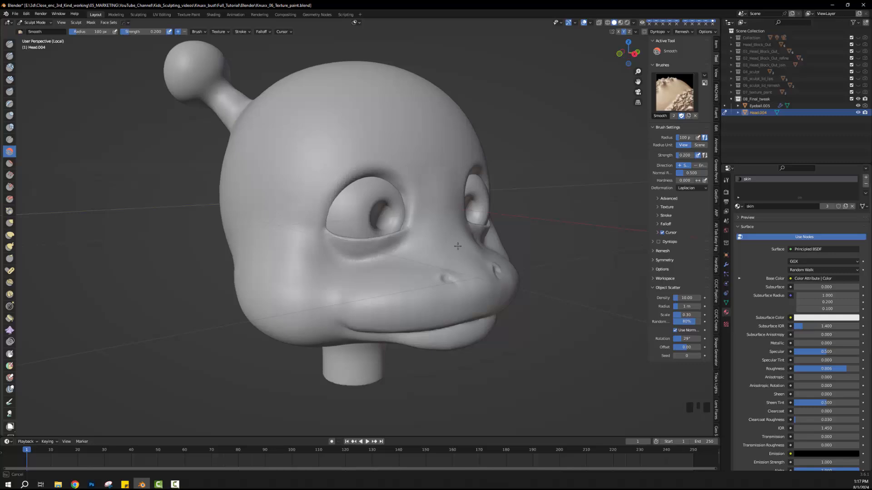
- Smooth the cheek surface below and behind the eye on the opposite side of the head
{"action": "mouse_move", "coordinate": [438, 243]}
{"action": "middle_mouse_down"}
{"action": "mouse_move", "coordinate": [339, 226]}
{"action": "mouse_move", "coordinate": [399, 256]}
{"action": "middle_mouse_up"}
{"action": "scroll", "coordinate": [339, 225], "scroll_direction": "down", "scroll_amount": 2}
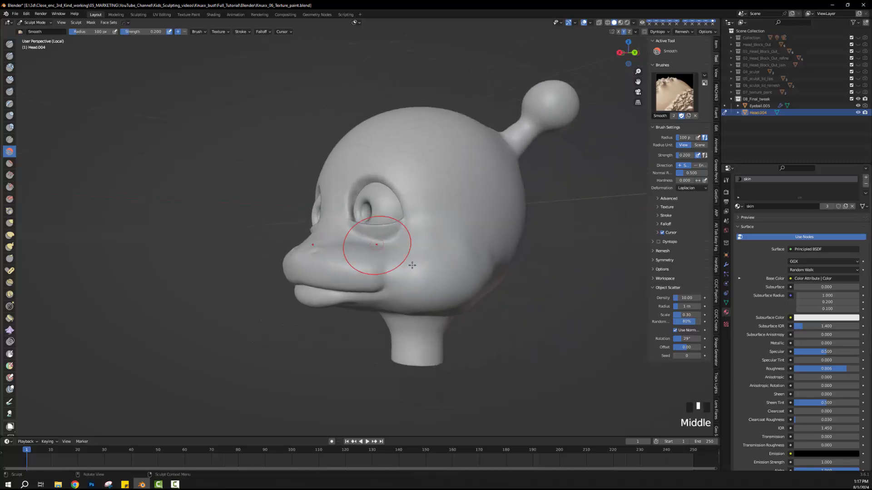
{"action": "mouse_move", "coordinate": [412, 265]}
{"action": "left_mouse_down"}
{"action": "mouse_move", "coordinate": [403, 274]}
{"action": "mouse_move", "coordinate": [439, 256]}
{"action": "mouse_move", "coordinate": [429, 252]}
{"action": "mouse_move", "coordinate": [438, 270]}
{"action": "left_mouse_up"}
- Set the Smooth brush's strength to 0.437 and smooth the crease behind and beneath the cheek, above the neck
{"action": "mouse_move", "coordinate": [432, 279]}
{"action": "middle_mouse_down"}
{"action": "mouse_move", "coordinate": [416, 291]}
{"action": "mouse_move", "coordinate": [459, 316]}
{"action": "mouse_move", "coordinate": [463, 341]}
{"action": "mouse_move", "coordinate": [508, 297]}
{"action": "mouse_move", "coordinate": [463, 273]}
{"action": "mouse_move", "coordinate": [446, 287]}
{"action": "mouse_move", "coordinate": [458, 295]}
{"action": "mouse_move", "coordinate": [457, 263]}
{"action": "middle_mouse_up"}
{"action": "scroll", "coordinate": [445, 286], "scroll_direction": "down", "scroll_amount": 3}
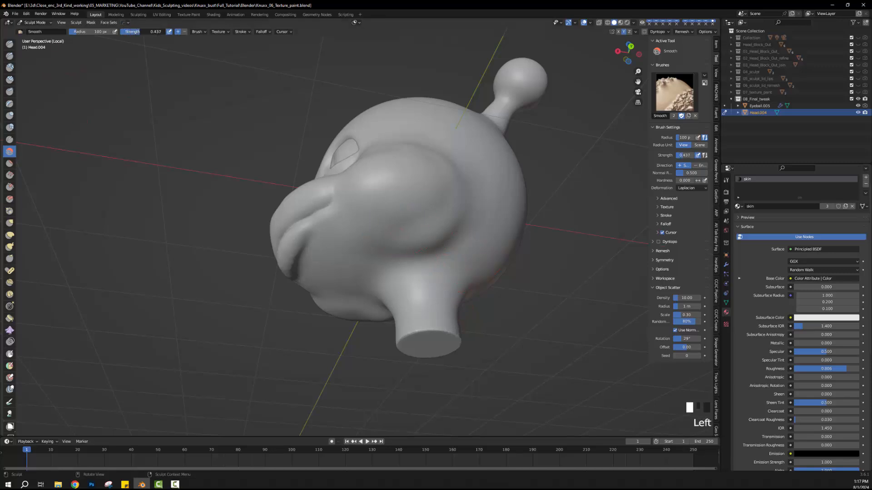
{"action": "left_click_drag", "start_coordinate": [435, 236], "coordinate": [437, 238]}
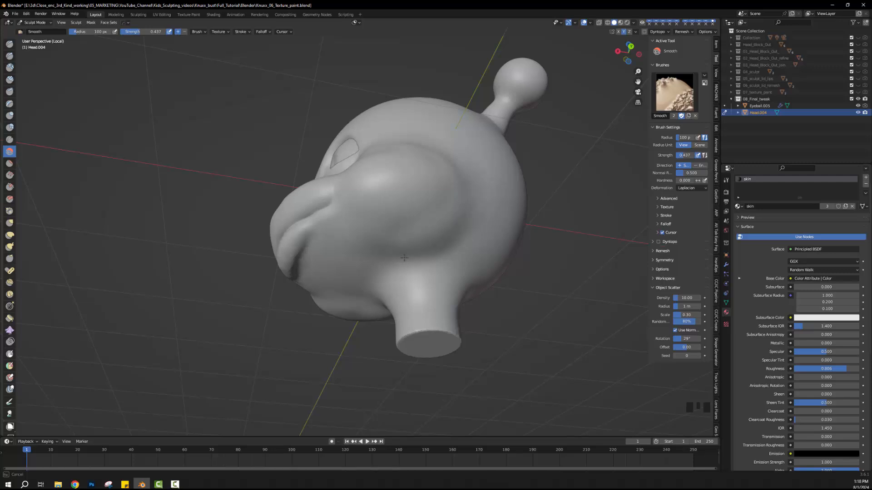
{"action": "middle_click_drag", "start_coordinate": [411, 248], "coordinate": [400, 234]}
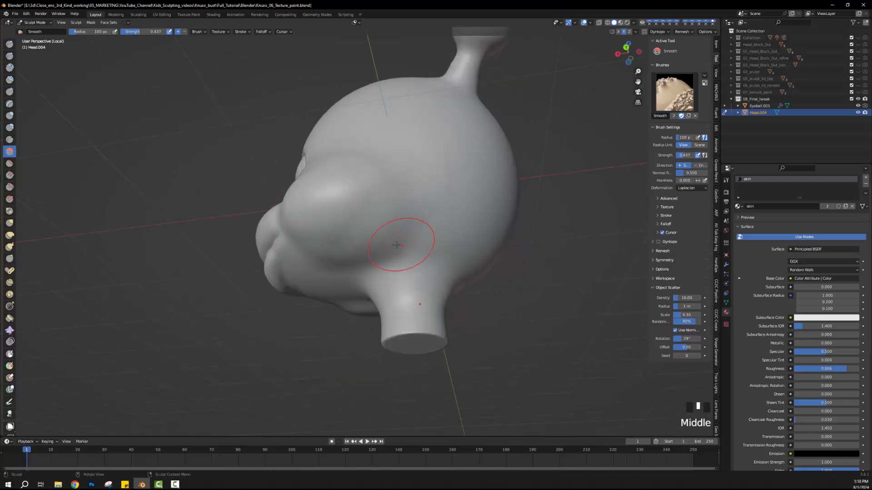
{"action": "left_click", "coordinate": [399, 229]}
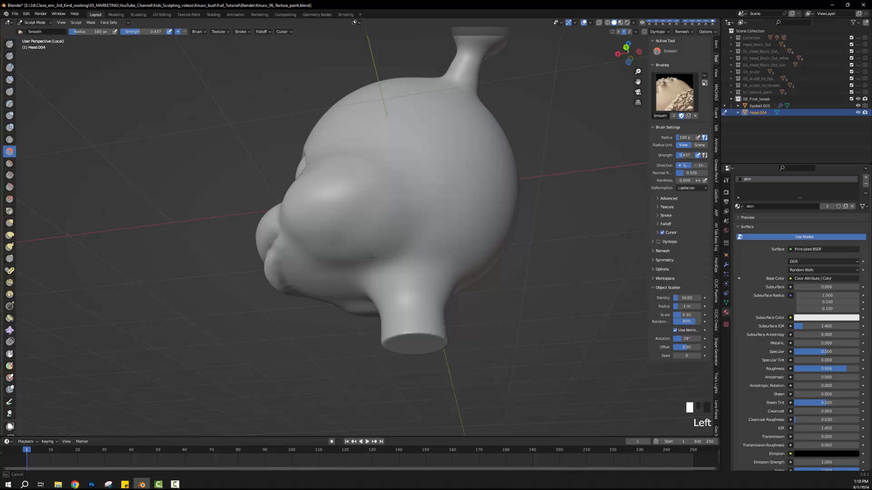
- Soften the underside and side of the cheek with the stronger Smooth brush
{"action": "middle_click_drag", "start_coordinate": [377, 256], "coordinate": [387, 233]}
{"action": "left_click_drag", "start_coordinate": [383, 185], "coordinate": [396, 174]}
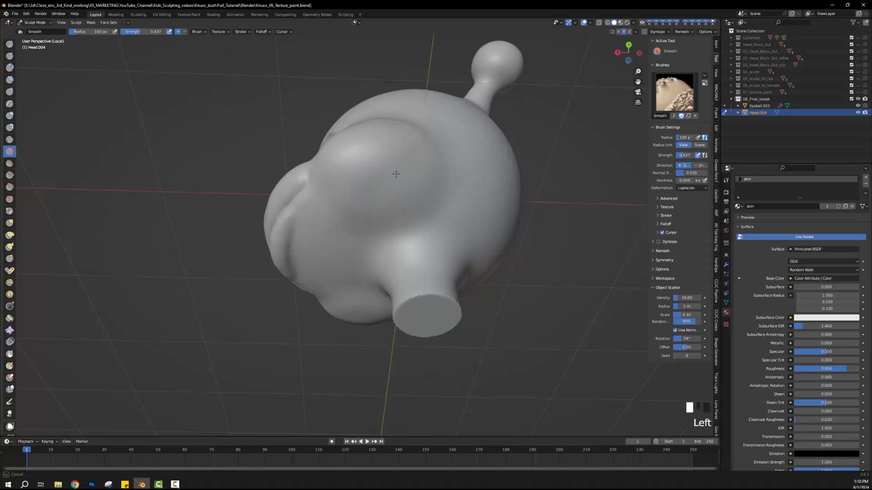
{"action": "mouse_move", "coordinate": [406, 193]}
{"action": "middle_mouse_down"}
{"action": "mouse_move", "coordinate": [491, 284]}
{"action": "mouse_move", "coordinate": [353, 289]}
{"action": "mouse_move", "coordinate": [368, 311]}
{"action": "middle_mouse_up"}
{"action": "left_click", "coordinate": [460, 256]}
{"action": "scroll", "coordinate": [441, 288], "scroll_direction": "up", "scroll_amount": 1}
{"action": "middle_click_drag", "start_coordinate": [460, 277], "coordinate": [404, 311]}
{"action": "scroll", "coordinate": [404, 311], "scroll_direction": "up", "scroll_amount": 1}
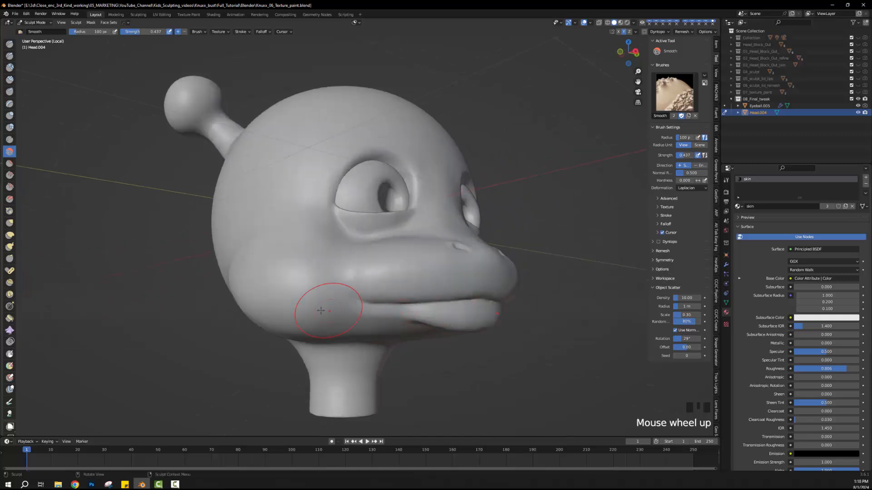
- Smooth the lower rear of the cheek where it curves toward the back of the head and the neck
{"action": "middle_click_drag", "start_coordinate": [313, 304], "coordinate": [235, 279]}
{"action": "left_click_drag", "start_coordinate": [253, 270], "coordinate": [252, 259]}
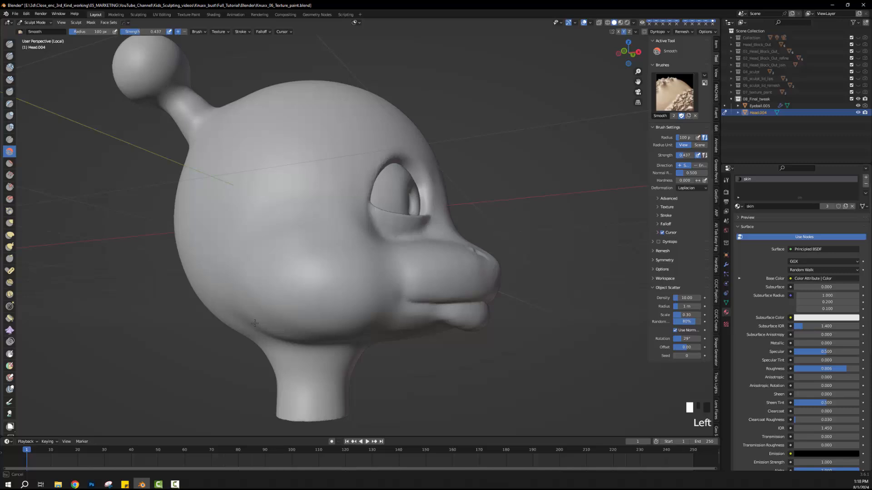
{"action": "middle_click_drag", "start_coordinate": [255, 324], "coordinate": [287, 301]}
{"action": "left_click_drag", "start_coordinate": [282, 312], "coordinate": [290, 308]}
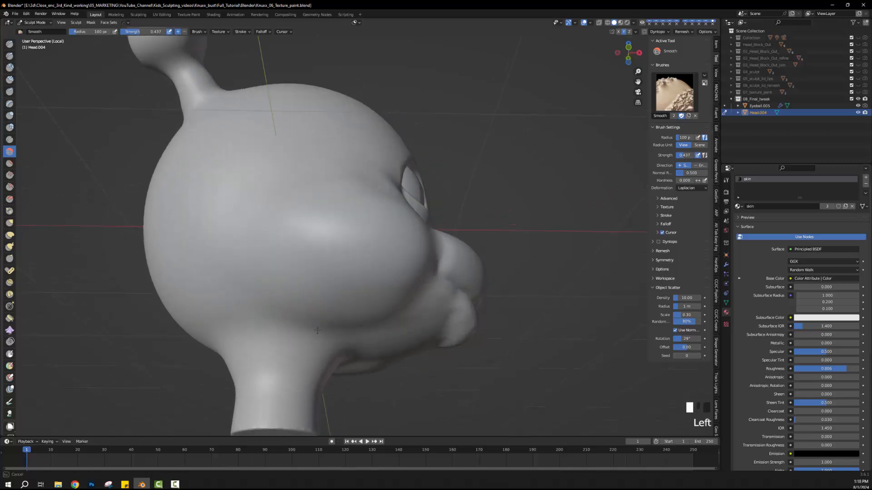
{"action": "middle_click_drag", "start_coordinate": [306, 326], "coordinate": [254, 270]}
{"action": "scroll", "coordinate": [292, 286], "scroll_direction": "down", "scroll_amount": 2}
{"action": "scroll", "coordinate": [252, 269], "scroll_direction": "up", "scroll_amount": 2}
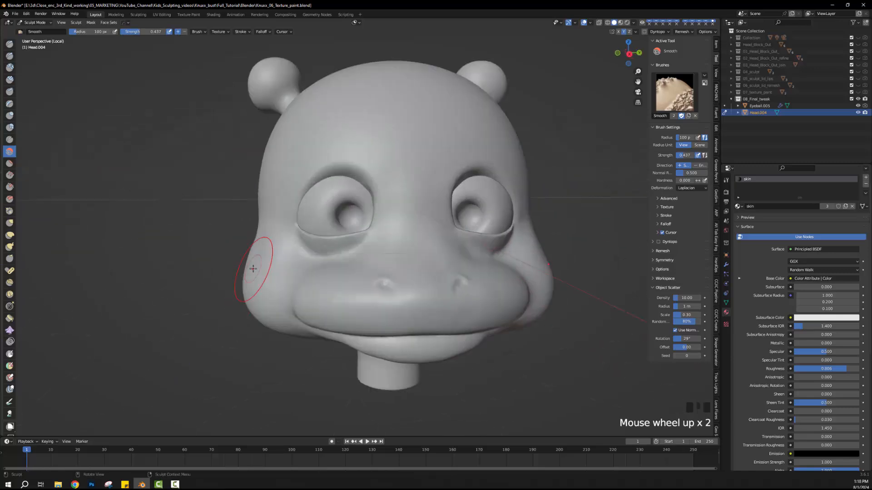
- Smooth the side of the face between temple and cheek, plus the nose bridge and the area below the eye
{"action": "left_click", "coordinate": [273, 210]}
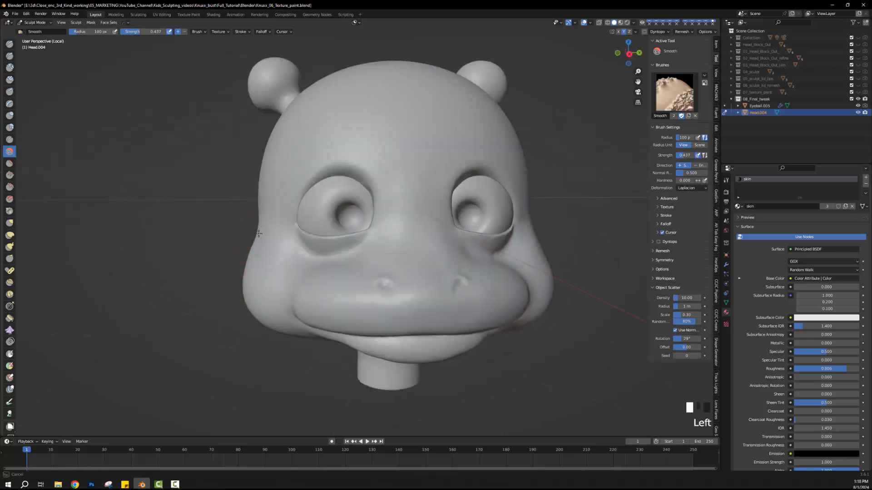
{"action": "middle_click_drag", "start_coordinate": [255, 265], "coordinate": [315, 276]}
{"action": "middle_click_drag", "start_coordinate": [440, 273], "coordinate": [421, 246]}
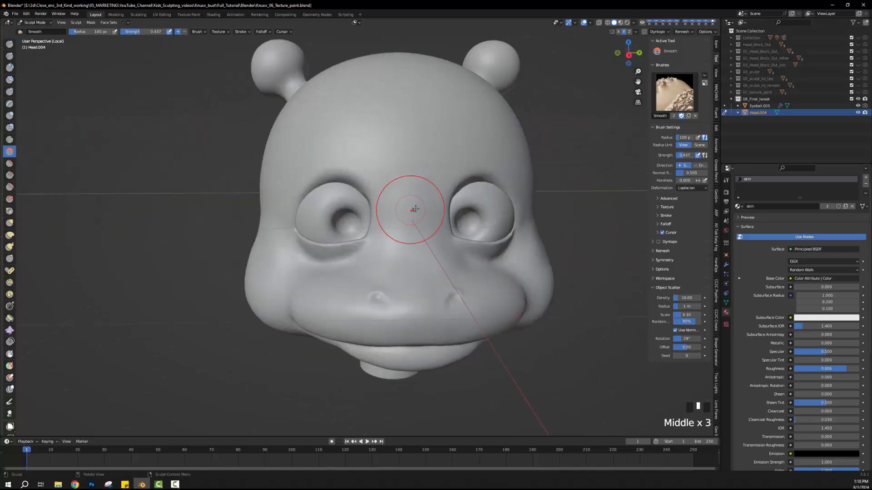
{"action": "left_click", "coordinate": [422, 197]}
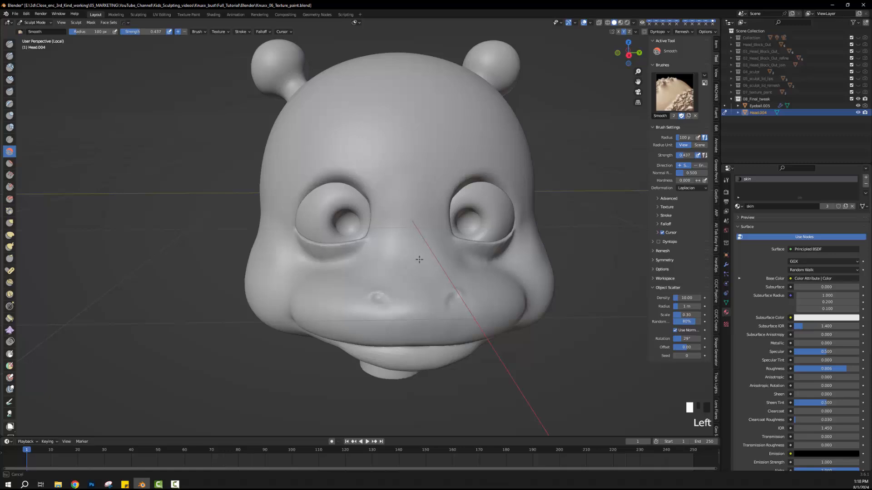
{"action": "left_click", "coordinate": [480, 264]}
{"action": "mouse_move", "coordinate": [487, 272]}
{"action": "middle_mouse_down"}
{"action": "mouse_move", "coordinate": [473, 301]}
{"action": "mouse_move", "coordinate": [461, 304]}
{"action": "middle_mouse_up"}
{"action": "scroll", "coordinate": [473, 302], "scroll_direction": "down", "scroll_amount": 1}
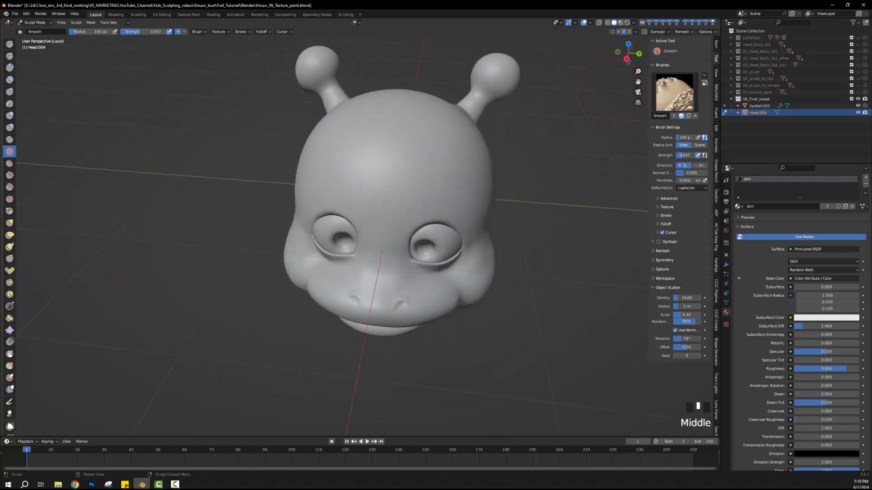
- Set the Smooth brush's strength to 0.2
{"action": "left_click_drag", "start_coordinate": [638, 82], "coordinate": [625, 59]}
{"action": "scroll", "coordinate": [350, 321], "scroll_direction": "up", "scroll_amount": 3}
{"action": "mouse_move", "coordinate": [350, 321]}
{"action": "middle_mouse_down"}
{"action": "mouse_move", "coordinate": [301, 270]}
{"action": "mouse_move", "coordinate": [321, 263]}
{"action": "middle_mouse_up"}
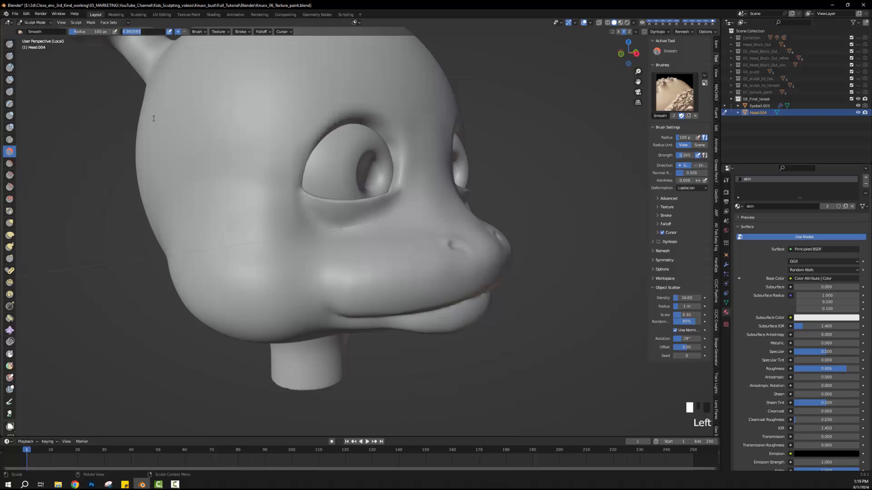
{"action": "key", "text": "Return"}
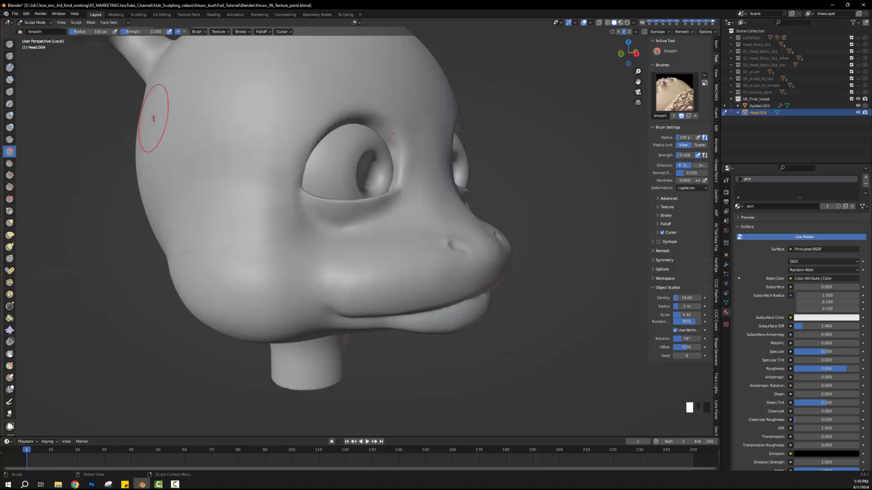
- Build up the transition from the rear end of the muzzle to the cheek with the Draw brush at strength 0.300
{"action": "left_click", "coordinate": [9, 44]}
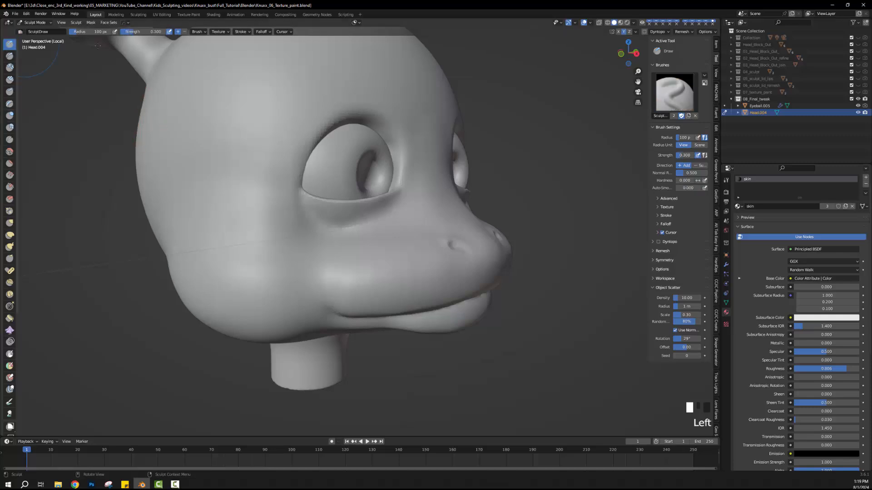
{"action": "middle_click_drag", "start_coordinate": [233, 272], "coordinate": [308, 364]}
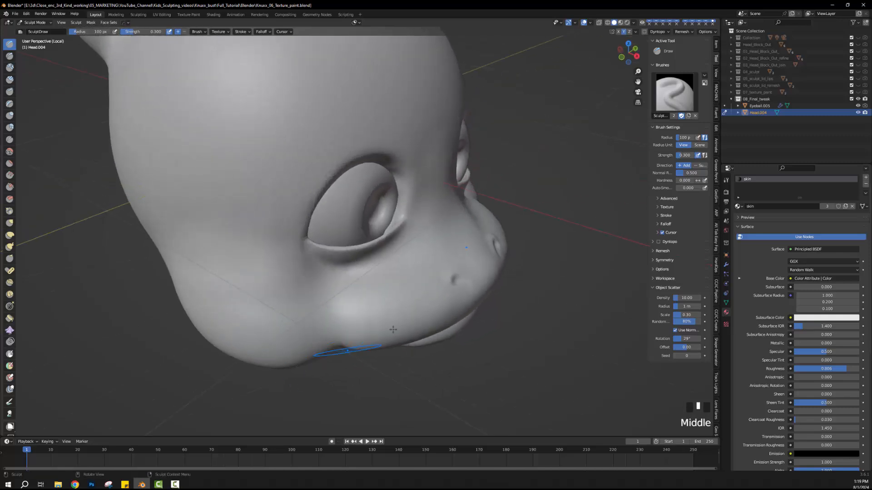
{"action": "middle_click_drag", "start_coordinate": [393, 330], "coordinate": [365, 282]}
{"action": "scroll", "coordinate": [366, 282], "scroll_direction": "up", "scroll_amount": 2}
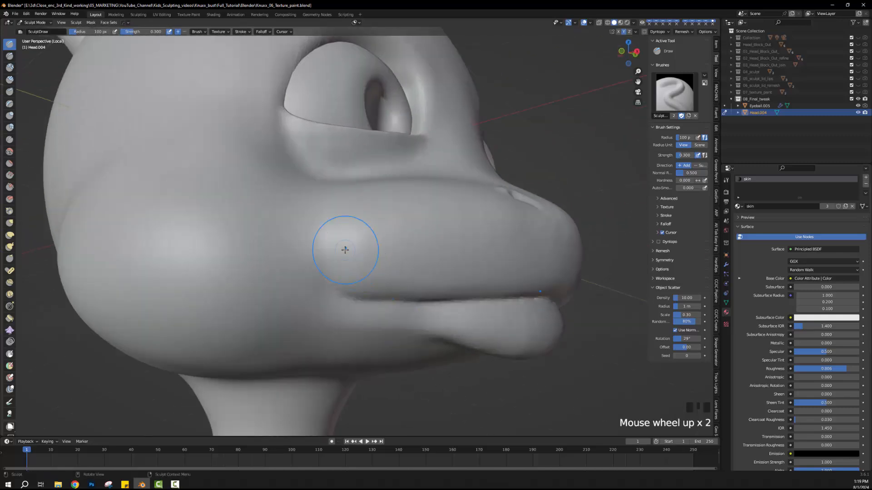
{"action": "mouse_move", "coordinate": [345, 250]}
{"action": "left_mouse_down"}
{"action": "mouse_move", "coordinate": [282, 251]}
{"action": "mouse_move", "coordinate": [308, 272]}
{"action": "mouse_move", "coordinate": [283, 232]}
{"action": "left_mouse_up"}
{"action": "left_click_drag", "start_coordinate": [312, 233], "coordinate": [295, 213]}
{"action": "mouse_move", "coordinate": [328, 252]}
{"action": "left_mouse_down"}
{"action": "mouse_move", "coordinate": [310, 280]}
{"action": "mouse_move", "coordinate": [295, 268]}
{"action": "mouse_move", "coordinate": [308, 265]}
{"action": "mouse_move", "coordinate": [304, 254]}
{"action": "left_mouse_up"}
{"action": "middle_click_drag", "start_coordinate": [333, 247], "coordinate": [293, 300]}
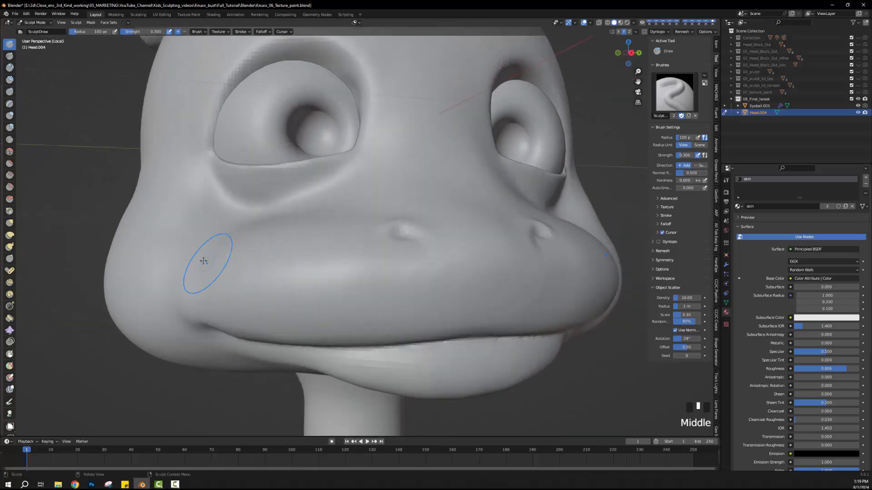
- Add volume beneath the eye's outer corner and along the muzzle-to-cheek crease with short Draw strokes
{"action": "left_click_drag", "start_coordinate": [203, 261], "coordinate": [224, 249]}
{"action": "middle_click_drag", "start_coordinate": [247, 260], "coordinate": [250, 273]}
{"action": "left_click_drag", "start_coordinate": [233, 272], "coordinate": [236, 257]}
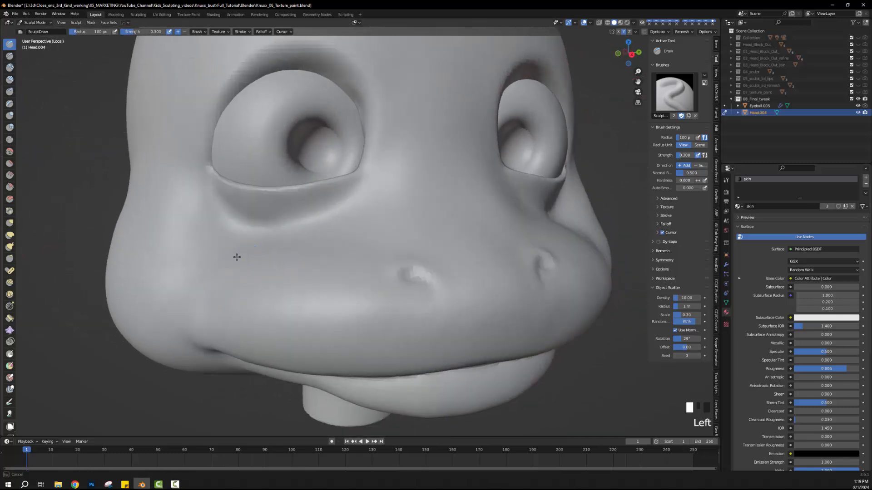
{"action": "left_click_drag", "start_coordinate": [202, 284], "coordinate": [193, 285]}
{"action": "mouse_move", "coordinate": [265, 288]}
{"action": "middle_mouse_down"}
{"action": "mouse_move", "coordinate": [253, 321]}
{"action": "mouse_move", "coordinate": [260, 332]}
{"action": "mouse_move", "coordinate": [265, 267]}
{"action": "mouse_move", "coordinate": [314, 300]}
{"action": "middle_mouse_up"}
{"action": "scroll", "coordinate": [253, 321], "scroll_direction": "down", "scroll_amount": 2}
{"action": "scroll", "coordinate": [269, 272], "scroll_direction": "down", "scroll_amount": 2}
{"action": "scroll", "coordinate": [314, 299], "scroll_direction": "up", "scroll_amount": 3}
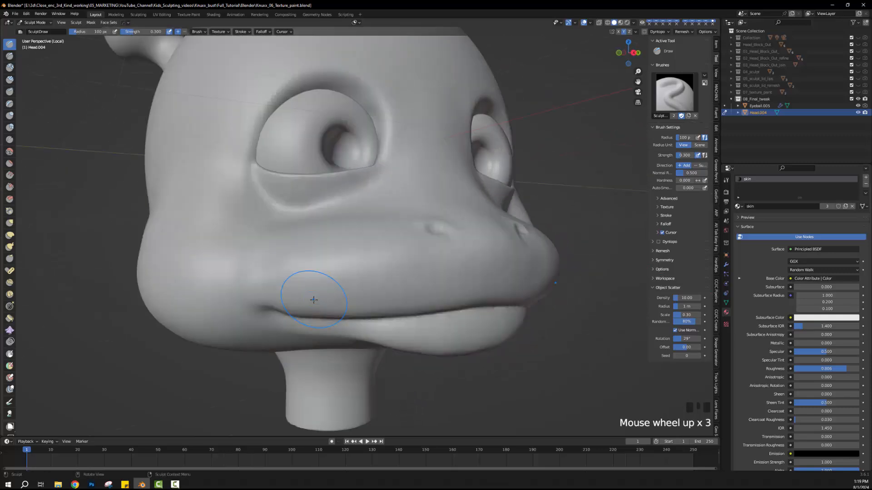
- Fill the crease above the mouth corner with more Draw strokes, working from the three-quarter side and from beneath
{"action": "left_click_drag", "start_coordinate": [268, 264], "coordinate": [246, 269]}
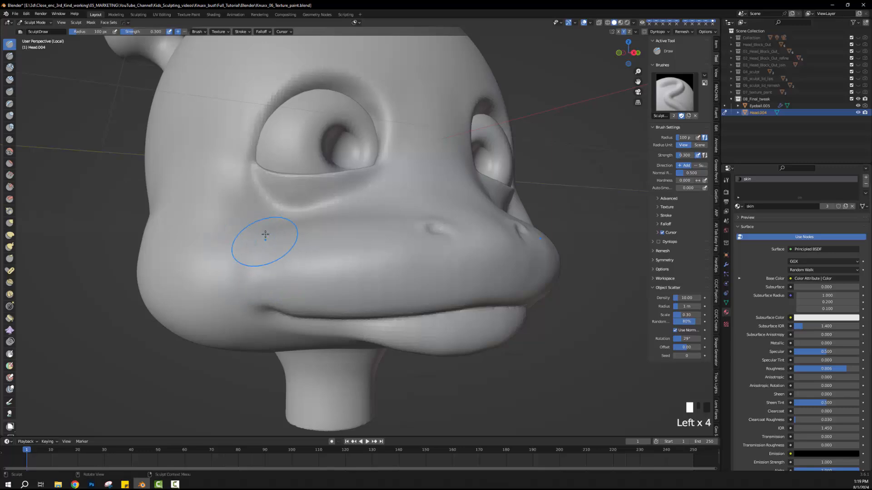
{"action": "left_click_drag", "start_coordinate": [285, 241], "coordinate": [234, 264]}
{"action": "mouse_move", "coordinate": [222, 317]}
{"action": "middle_mouse_down"}
{"action": "mouse_move", "coordinate": [223, 296]}
{"action": "mouse_move", "coordinate": [208, 288]}
{"action": "mouse_move", "coordinate": [210, 259]}
{"action": "mouse_move", "coordinate": [214, 273]}
{"action": "mouse_move", "coordinate": [228, 236]}
{"action": "mouse_move", "coordinate": [208, 269]}
{"action": "mouse_move", "coordinate": [210, 234]}
{"action": "middle_mouse_up"}
{"action": "mouse_move", "coordinate": [386, 162]}
{"action": "middle_mouse_down"}
{"action": "mouse_move", "coordinate": [375, 141]}
{"action": "mouse_move", "coordinate": [209, 160]}
{"action": "mouse_move", "coordinate": [198, 183]}
{"action": "middle_mouse_up"}
{"action": "left_click", "coordinate": [197, 183]}
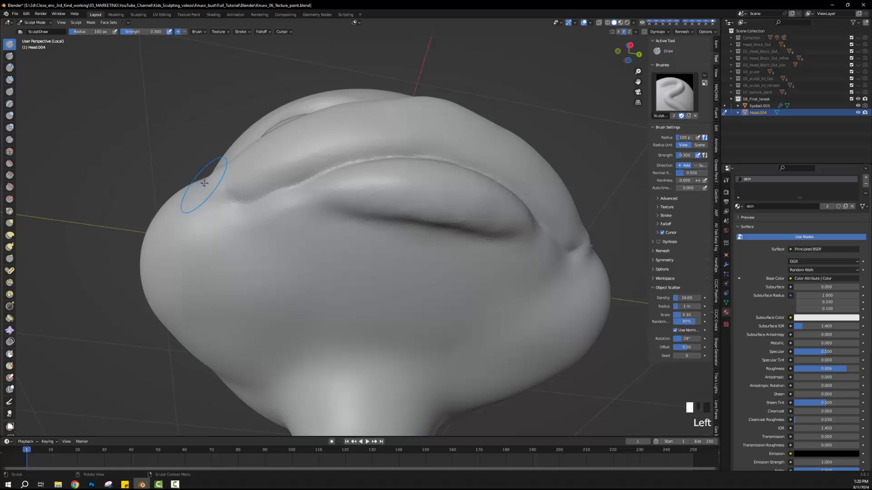
{"action": "left_click", "coordinate": [197, 183]}
{"action": "left_click", "coordinate": [205, 180]}
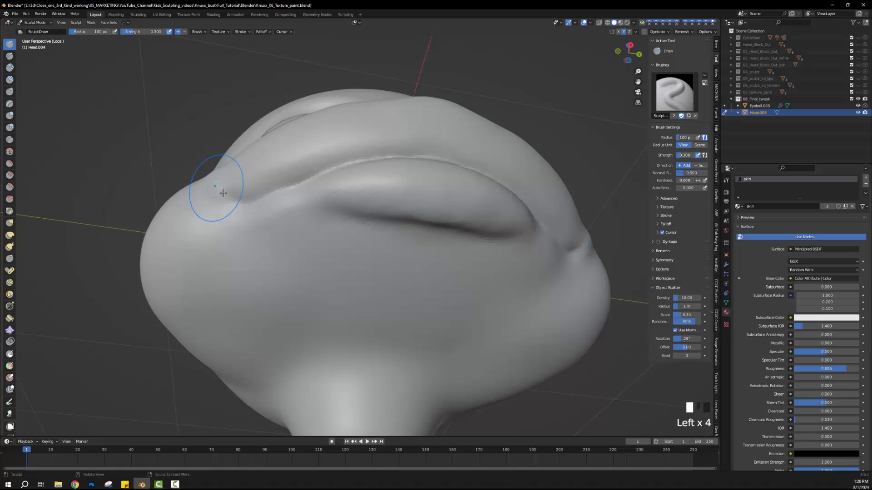
- Dab Draw strokes across the upper cheek and the muzzle's rear end to bridge the remaining dip between them
{"action": "mouse_move", "coordinate": [204, 180]}
{"action": "middle_mouse_down"}
{"action": "mouse_move", "coordinate": [205, 233]}
{"action": "mouse_move", "coordinate": [217, 211]}
{"action": "mouse_move", "coordinate": [240, 213]}
{"action": "mouse_move", "coordinate": [248, 232]}
{"action": "mouse_move", "coordinate": [265, 229]}
{"action": "middle_mouse_up"}
{"action": "left_click", "coordinate": [200, 231]}
{"action": "left_click", "coordinate": [221, 211]}
{"action": "left_click", "coordinate": [219, 214]}
{"action": "left_click", "coordinate": [241, 213]}
{"action": "left_click", "coordinate": [238, 216]}
{"action": "left_click", "coordinate": [297, 233]}
{"action": "left_click", "coordinate": [293, 238]}
{"action": "left_click", "coordinate": [282, 259]}
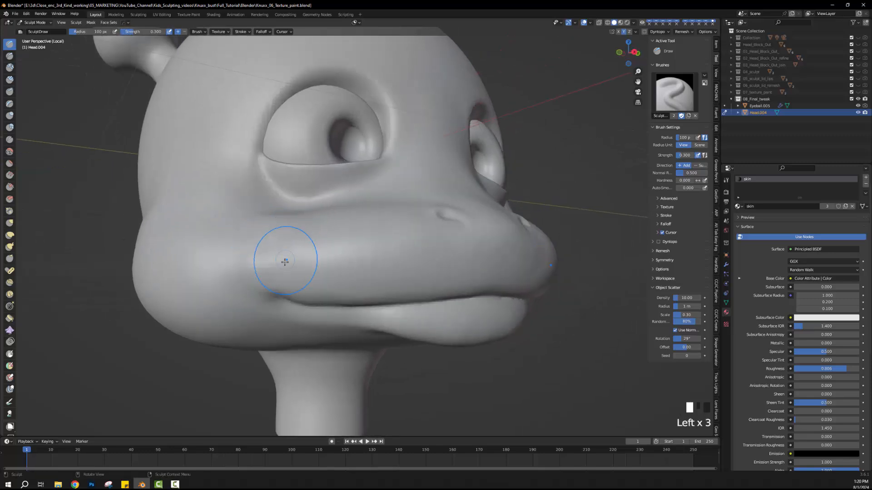
{"action": "left_click", "coordinate": [230, 263]}
- Fill the outer end of the muzzle beside the cheek with Draw strokes from the front
{"action": "middle_click_drag", "start_coordinate": [230, 263], "coordinate": [205, 268]}
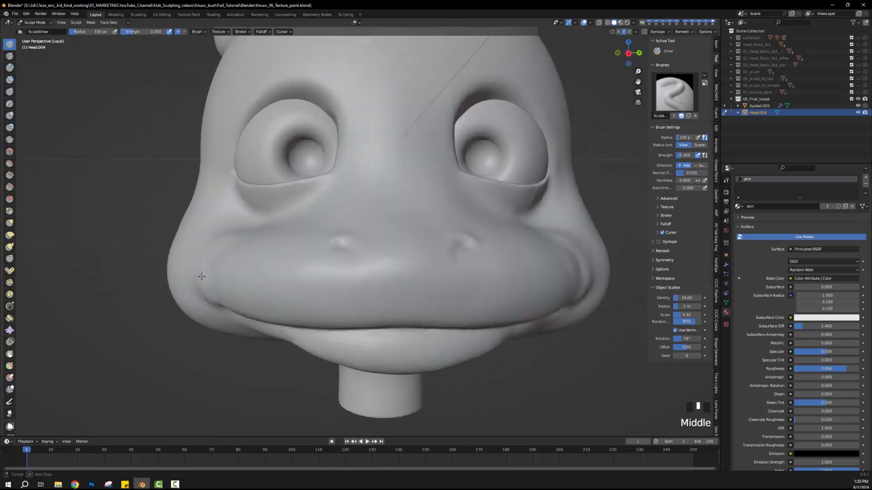
{"action": "left_click", "coordinate": [229, 253]}
{"action": "left_click", "coordinate": [222, 257]}
{"action": "left_click", "coordinate": [215, 262]}
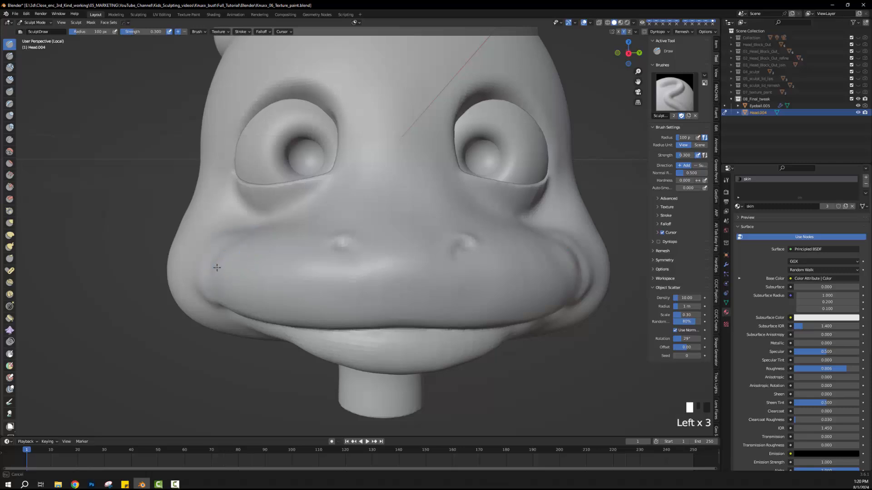
{"action": "left_click", "coordinate": [203, 270]}
{"action": "middle_click_drag", "start_coordinate": [230, 253], "coordinate": [247, 227]}
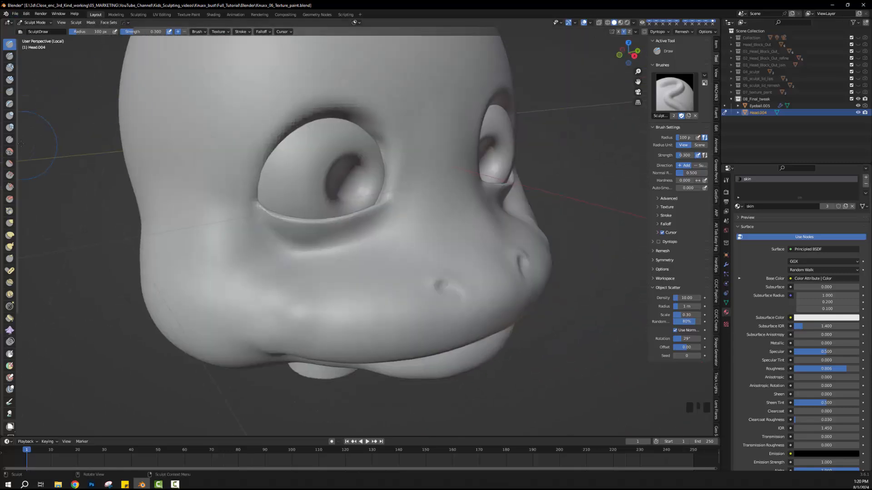
- Blend the built-up area between cheek and muzzle using the Smooth brush at strength 0.200
{"action": "left_click", "coordinate": [9, 152]}
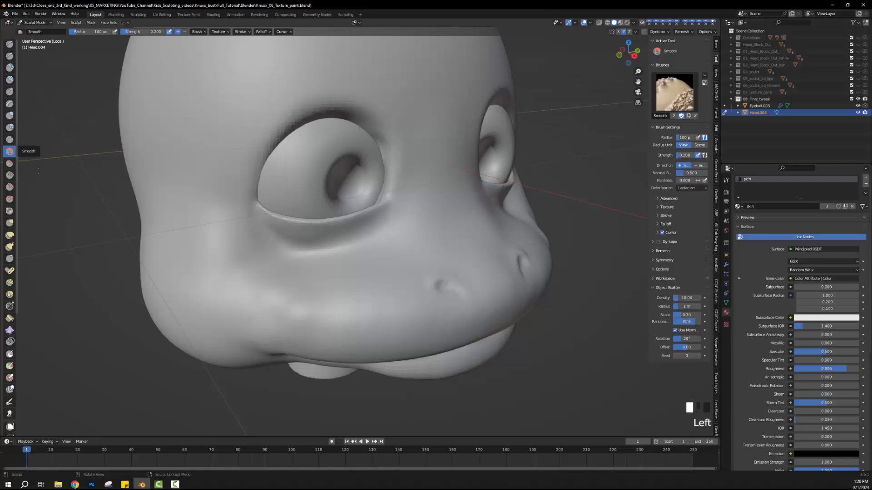
{"action": "middle_click_drag", "start_coordinate": [75, 179], "coordinate": [74, 56]}
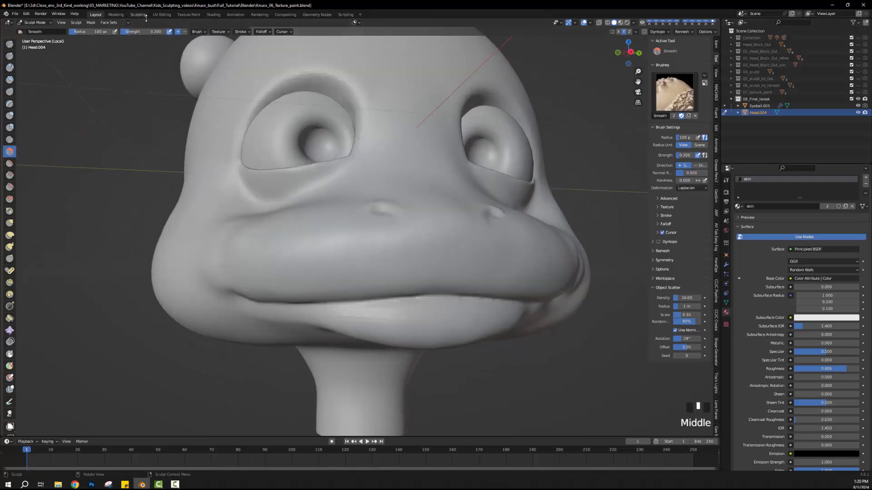
{"action": "middle_click_drag", "start_coordinate": [144, 222], "coordinate": [186, 222]}
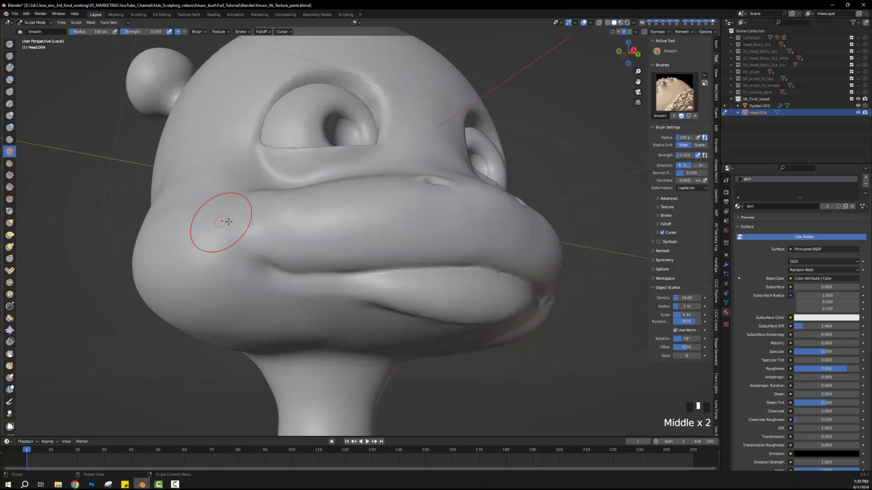
{"action": "left_click_drag", "start_coordinate": [244, 223], "coordinate": [252, 223]}
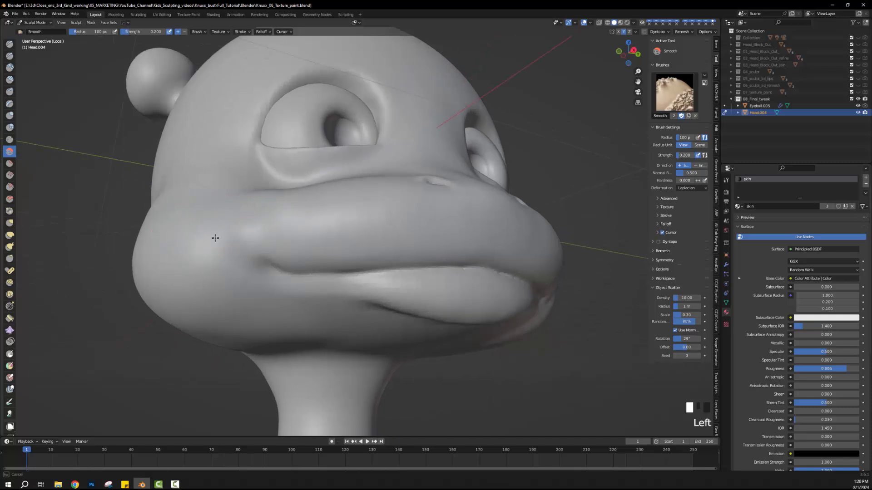
{"action": "middle_click_drag", "start_coordinate": [264, 211], "coordinate": [263, 268]}
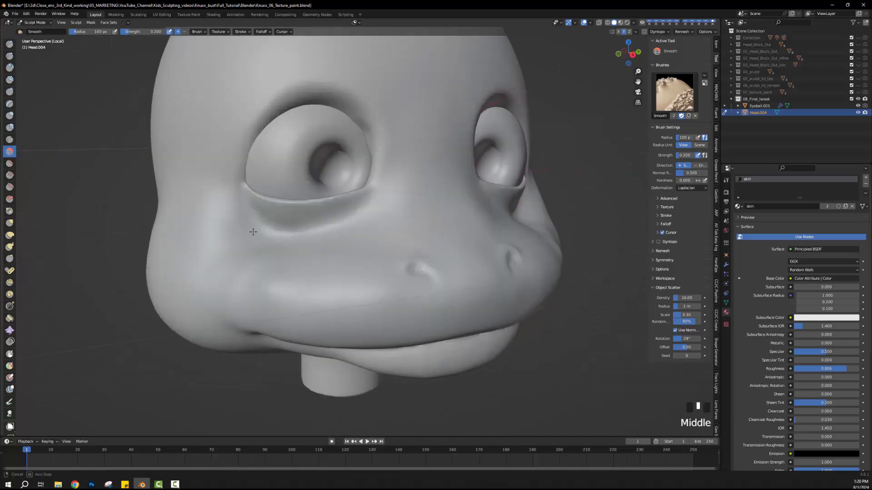
{"action": "left_click_drag", "start_coordinate": [263, 268], "coordinate": [267, 283]}
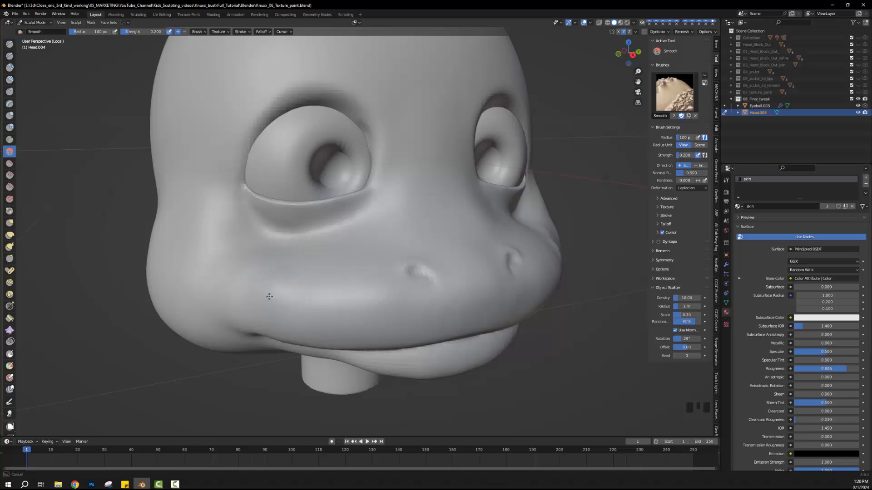
- Smooth the cheek around the mouth corner and the rear of the muzzle
{"action": "middle_click_drag", "start_coordinate": [270, 296], "coordinate": [272, 259]}
{"action": "scroll", "coordinate": [273, 257], "scroll_direction": "down", "scroll_amount": 1}
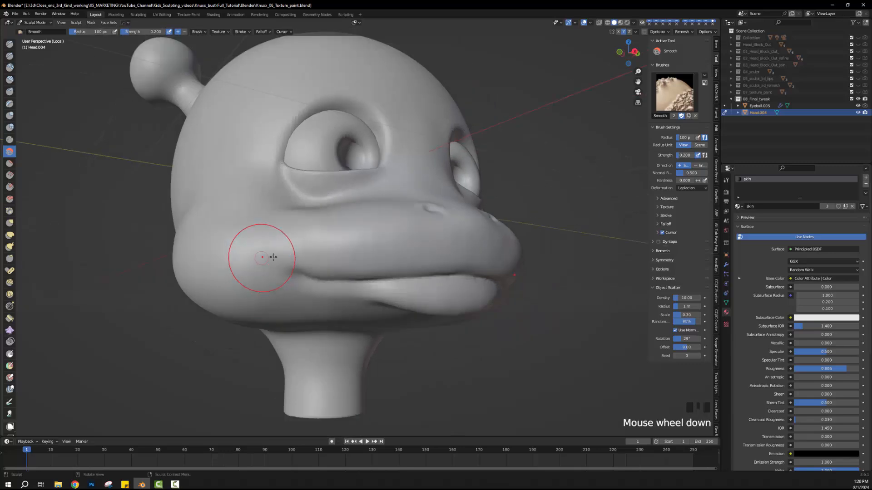
{"action": "left_click_drag", "start_coordinate": [273, 257], "coordinate": [273, 266]}
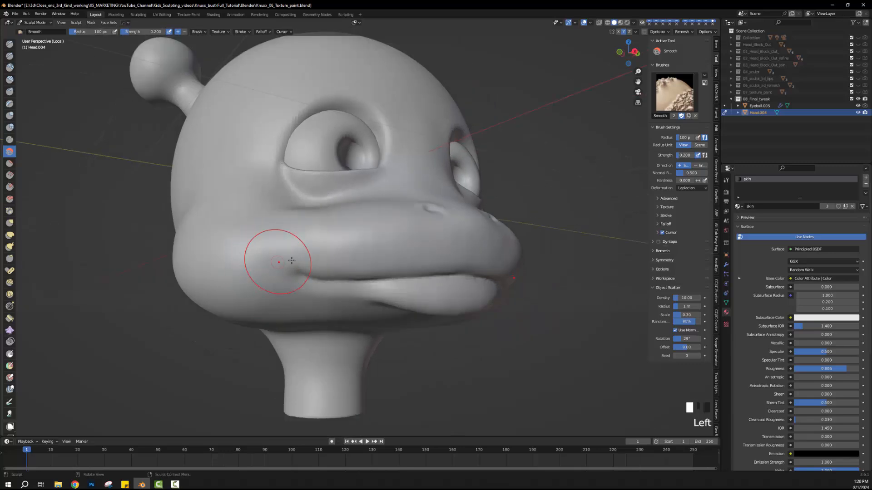
{"action": "mouse_move", "coordinate": [273, 265]}
{"action": "middle_mouse_down"}
{"action": "mouse_move", "coordinate": [254, 268]}
{"action": "mouse_move", "coordinate": [279, 275]}
{"action": "mouse_move", "coordinate": [267, 288]}
{"action": "mouse_move", "coordinate": [272, 282]}
{"action": "middle_mouse_up"}
{"action": "scroll", "coordinate": [254, 269], "scroll_direction": "down", "scroll_amount": 2}
{"action": "scroll", "coordinate": [279, 275], "scroll_direction": "up", "scroll_amount": 1}
{"action": "left_click_drag", "start_coordinate": [322, 270], "coordinate": [319, 260]}
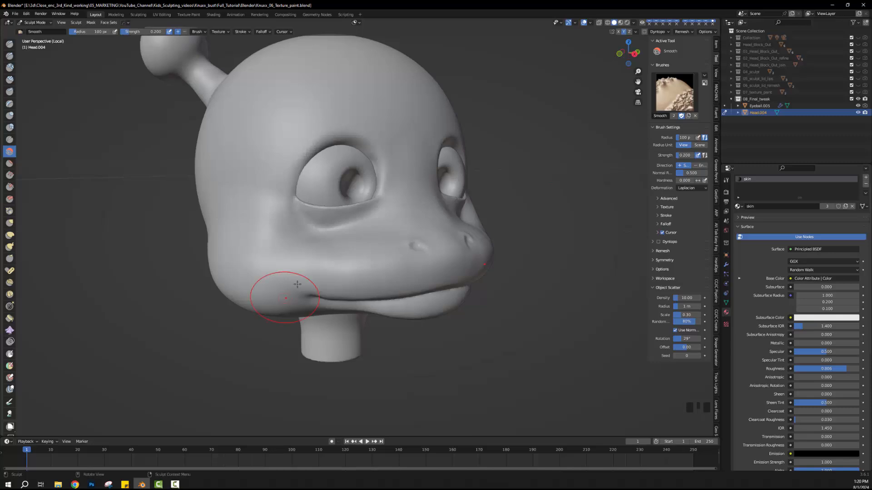
- Smooth the cheek and the muzzle's outer end on the opposite side of the face
{"action": "mouse_move", "coordinate": [298, 284]}
{"action": "middle_mouse_down"}
{"action": "mouse_move", "coordinate": [254, 325]}
{"action": "mouse_move", "coordinate": [274, 271]}
{"action": "mouse_move", "coordinate": [300, 268]}
{"action": "mouse_move", "coordinate": [279, 265]}
{"action": "mouse_move", "coordinate": [304, 255]}
{"action": "mouse_move", "coordinate": [267, 246]}
{"action": "mouse_move", "coordinate": [409, 248]}
{"action": "middle_mouse_up"}
{"action": "scroll", "coordinate": [274, 272], "scroll_direction": "down", "scroll_amount": 2}
{"action": "scroll", "coordinate": [306, 252], "scroll_direction": "up", "scroll_amount": 2}
{"action": "left_click_drag", "start_coordinate": [451, 252], "coordinate": [450, 245]}
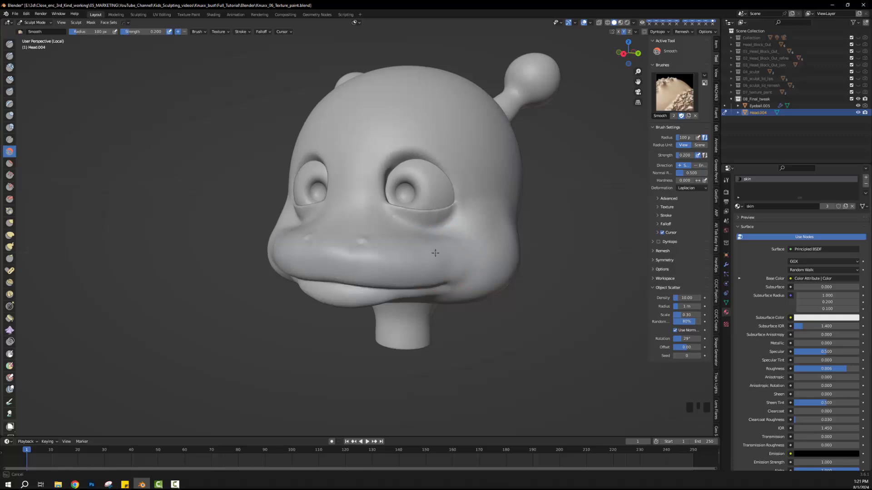
{"action": "middle_click_drag", "start_coordinate": [473, 257], "coordinate": [483, 249]}
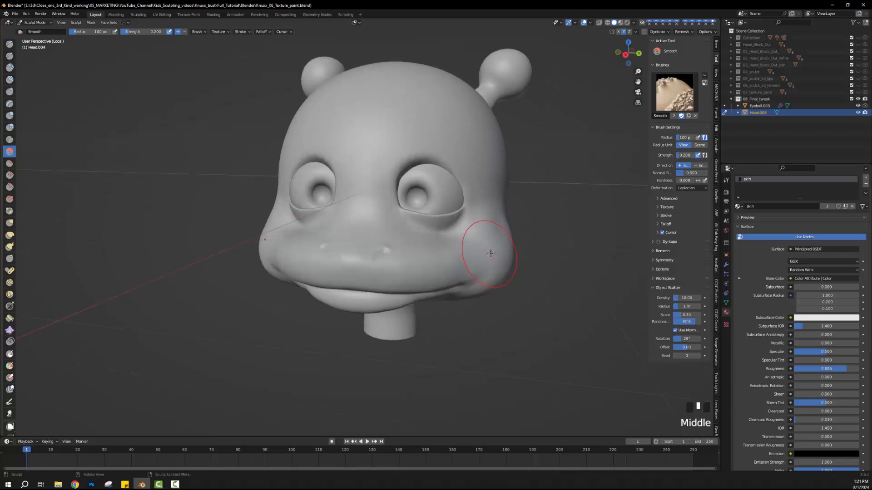
{"action": "left_click_drag", "start_coordinate": [482, 249], "coordinate": [441, 252]}
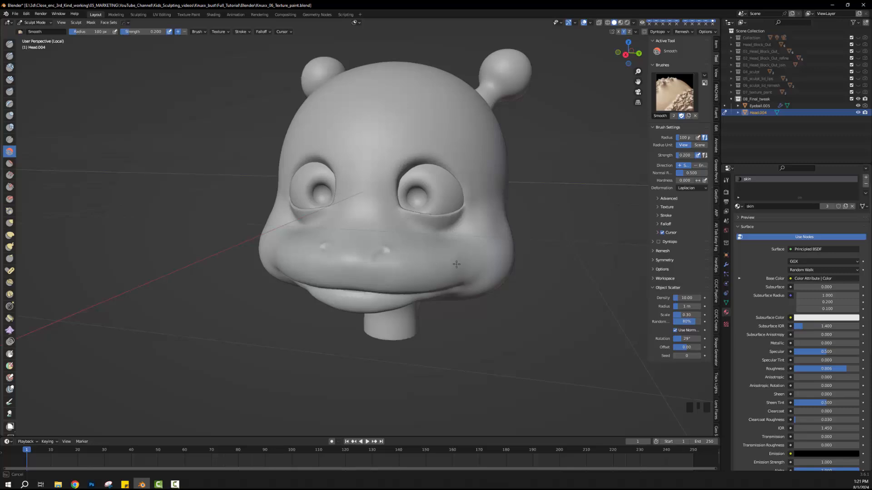
{"action": "mouse_move", "coordinate": [456, 264]}
{"action": "middle_mouse_down"}
{"action": "mouse_move", "coordinate": [311, 282]}
{"action": "mouse_move", "coordinate": [314, 262]}
{"action": "mouse_move", "coordinate": [278, 276]}
{"action": "mouse_move", "coordinate": [362, 285]}
{"action": "mouse_move", "coordinate": [418, 272]}
{"action": "middle_mouse_up"}
{"action": "scroll", "coordinate": [361, 285], "scroll_direction": "up", "scroll_amount": 2}
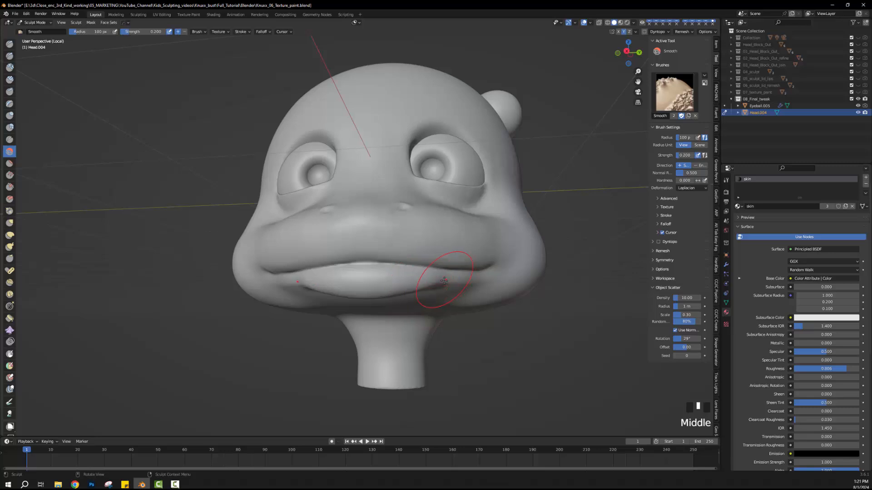
- Smooth the area below the mouth corner and the adjoining lower cheek with the Smooth brush
{"action": "left_click_drag", "start_coordinate": [437, 283], "coordinate": [445, 289]}
{"action": "middle_click_drag", "start_coordinate": [445, 289], "coordinate": [484, 282]}
{"action": "left_click_drag", "start_coordinate": [484, 283], "coordinate": [462, 302]}
{"action": "middle_click_drag", "start_coordinate": [463, 302], "coordinate": [490, 255]}
- Smooth the transition from the upper cheek to the side of the head beside the eye
{"action": "left_click_drag", "start_coordinate": [490, 254], "coordinate": [521, 203]}
{"action": "middle_click_drag", "start_coordinate": [521, 204], "coordinate": [510, 218]}
{"action": "mouse_move", "coordinate": [510, 218]}
{"action": "left_mouse_down"}
{"action": "mouse_move", "coordinate": [530, 224]}
{"action": "mouse_move", "coordinate": [491, 234]}
{"action": "left_mouse_up"}
{"action": "middle_click_drag", "start_coordinate": [490, 233], "coordinate": [531, 211]}
{"action": "left_click_drag", "start_coordinate": [532, 211], "coordinate": [514, 208]}
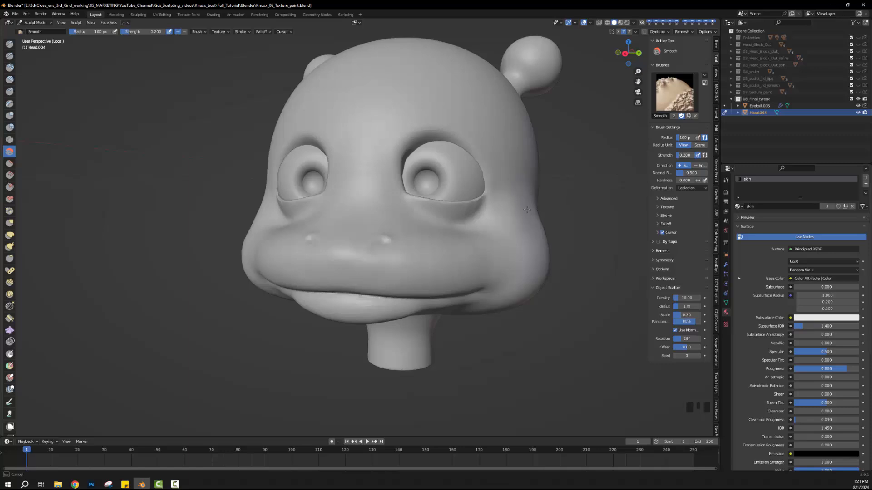
{"action": "middle_click_drag", "start_coordinate": [531, 228], "coordinate": [539, 197]}
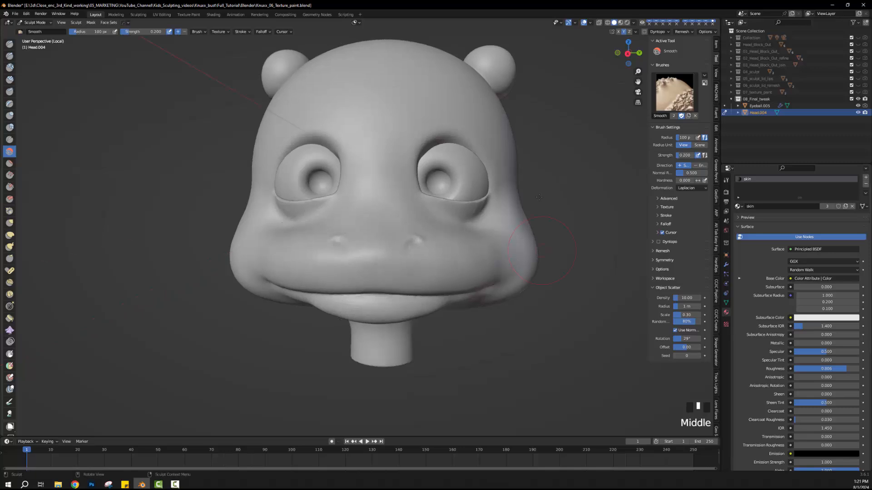
{"action": "mouse_move", "coordinate": [521, 166]}
{"action": "left_mouse_down"}
{"action": "mouse_move", "coordinate": [516, 185]}
{"action": "mouse_move", "coordinate": [501, 172]}
{"action": "left_mouse_up"}
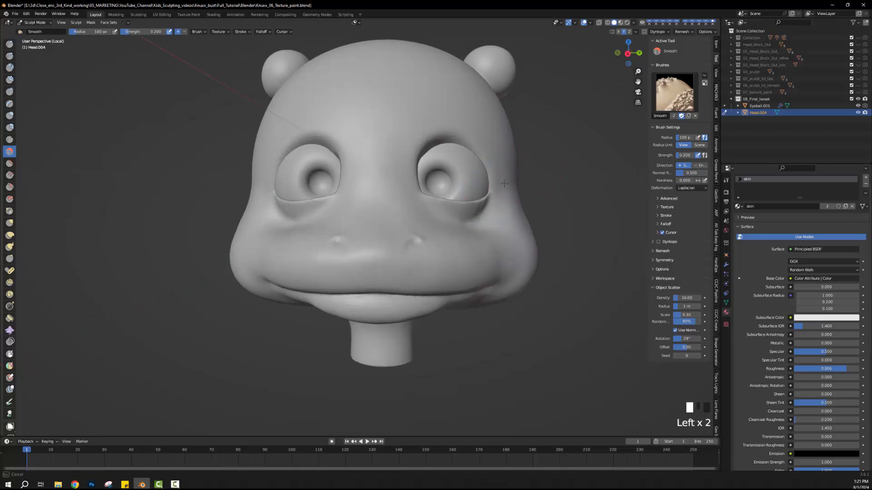
- Switch the viewport to Material Preview shading and check the painted head from the front and side
{"action": "middle_click_drag", "start_coordinate": [534, 184], "coordinate": [399, 230]}
{"action": "scroll", "coordinate": [391, 246], "scroll_direction": "down", "scroll_amount": 2}
{"action": "middle_click_drag", "start_coordinate": [360, 282], "coordinate": [333, 279]}
{"action": "scroll", "coordinate": [343, 273], "scroll_direction": "up", "scroll_amount": 2}
{"action": "scroll", "coordinate": [322, 290], "scroll_direction": "down", "scroll_amount": 3}
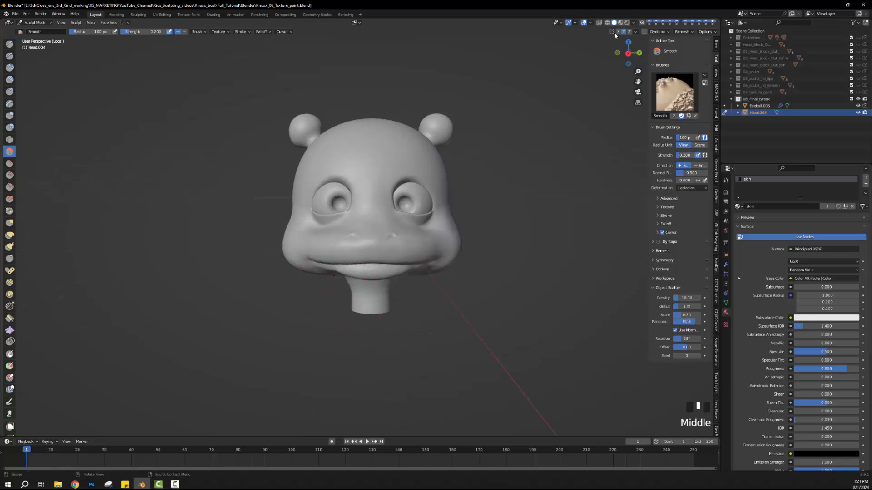
{"action": "left_click", "coordinate": [620, 23]}
{"action": "mouse_move", "coordinate": [495, 221]}
{"action": "middle_mouse_down"}
{"action": "mouse_move", "coordinate": [519, 222]}
{"action": "mouse_move", "coordinate": [468, 222]}
{"action": "mouse_move", "coordinate": [516, 224]}
{"action": "mouse_move", "coordinate": [458, 202]}
{"action": "mouse_move", "coordinate": [446, 218]}
{"action": "mouse_move", "coordinate": [384, 212]}
{"action": "mouse_move", "coordinate": [389, 227]}
{"action": "mouse_move", "coordinate": [343, 209]}
{"action": "middle_mouse_up"}
{"action": "scroll", "coordinate": [518, 222], "scroll_direction": "up", "scroll_amount": 3}
{"action": "scroll", "coordinate": [513, 222], "scroll_direction": "down", "scroll_amount": 4}
{"action": "scroll", "coordinate": [459, 202], "scroll_direction": "up", "scroll_amount": 3}
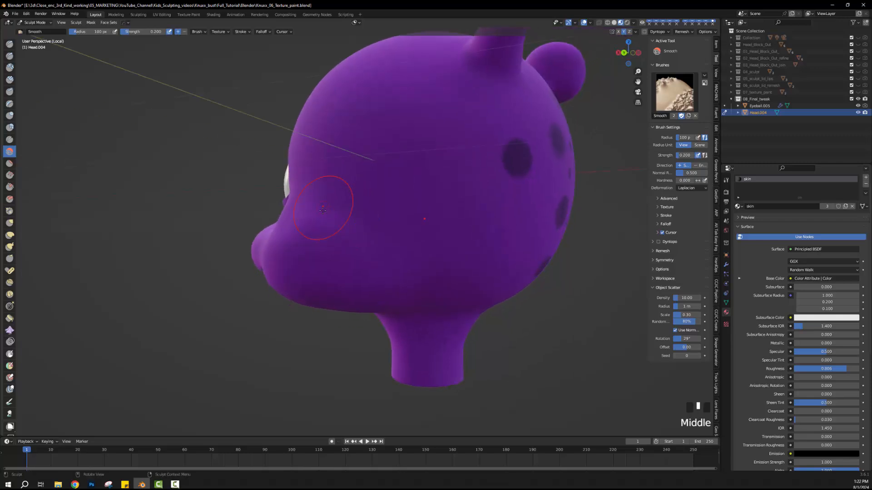
- Smooth the cheek and the jaw area just below the mouth corner on the coloured head
{"action": "left_click", "coordinate": [340, 204]}
{"action": "mouse_move", "coordinate": [326, 216]}
{"action": "middle_mouse_down"}
{"action": "mouse_move", "coordinate": [378, 207]}
{"action": "mouse_move", "coordinate": [358, 241]}
{"action": "middle_mouse_up"}
{"action": "left_click", "coordinate": [372, 202]}
{"action": "scroll", "coordinate": [359, 270], "scroll_direction": "up", "scroll_amount": 2}
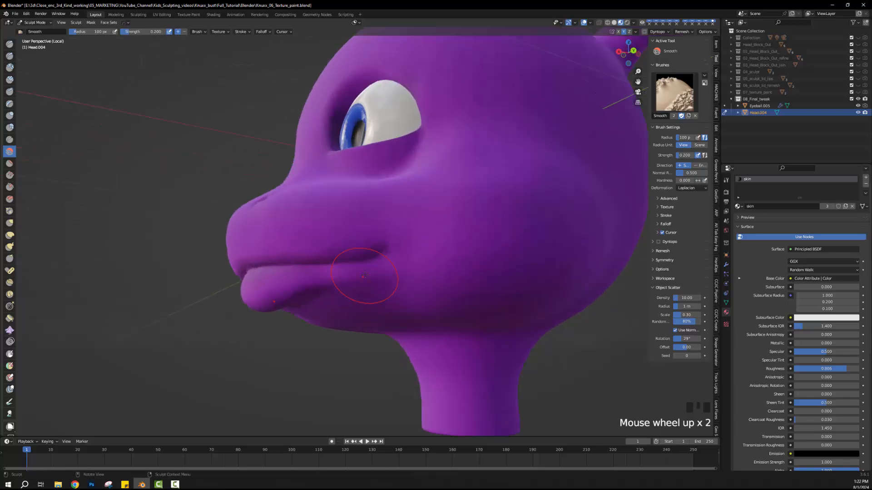
{"action": "left_click_drag", "start_coordinate": [349, 285], "coordinate": [331, 284]}
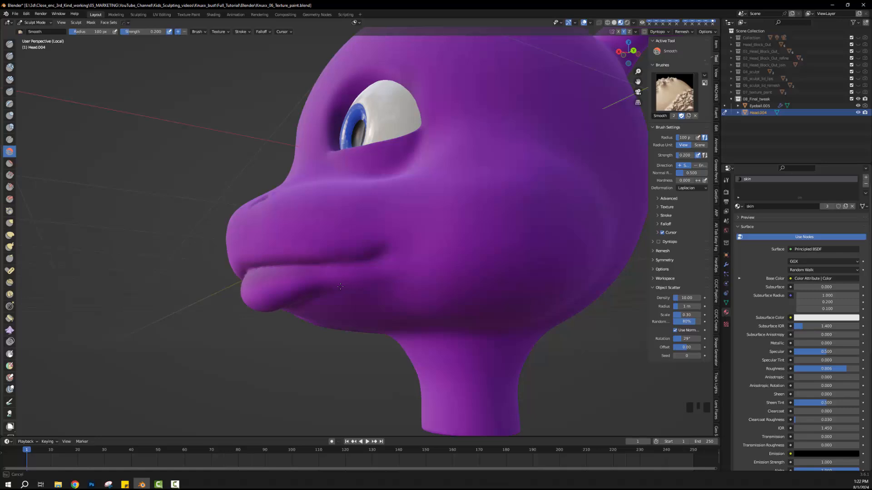
{"action": "left_click_drag", "start_coordinate": [331, 280], "coordinate": [393, 286]}
{"action": "middle_click_drag", "start_coordinate": [335, 290], "coordinate": [308, 294]}
{"action": "mouse_move", "coordinate": [309, 294]}
{"action": "left_mouse_down"}
{"action": "mouse_move", "coordinate": [281, 300]}
{"action": "mouse_move", "coordinate": [314, 306]}
{"action": "left_mouse_up"}
{"action": "mouse_move", "coordinate": [313, 307]}
{"action": "middle_mouse_down"}
{"action": "mouse_move", "coordinate": [368, 299]}
{"action": "mouse_move", "coordinate": [358, 291]}
{"action": "mouse_move", "coordinate": [377, 274]}
{"action": "middle_mouse_up"}
{"action": "scroll", "coordinate": [368, 299], "scroll_direction": "down", "scroll_amount": 2}
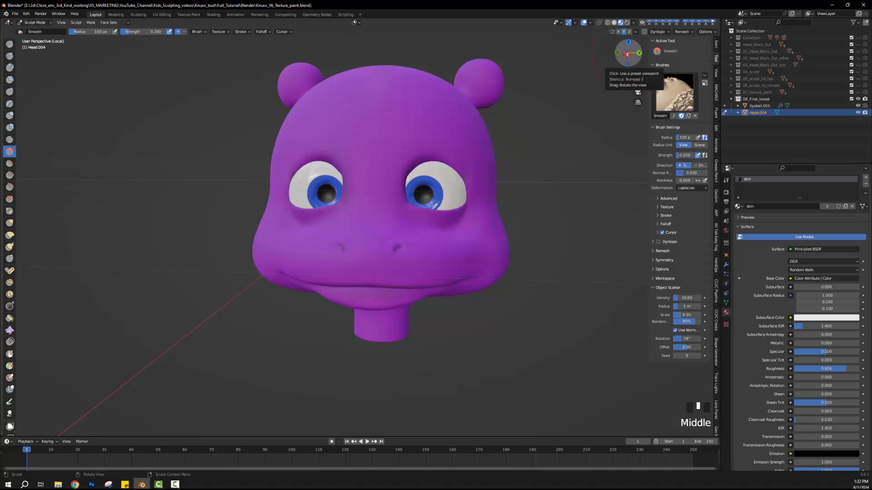
- Reshape the mouth corners and upper lip in the orthographic face view using the Grab brush at radius 258 px
{"action": "left_click", "coordinate": [627, 54]}
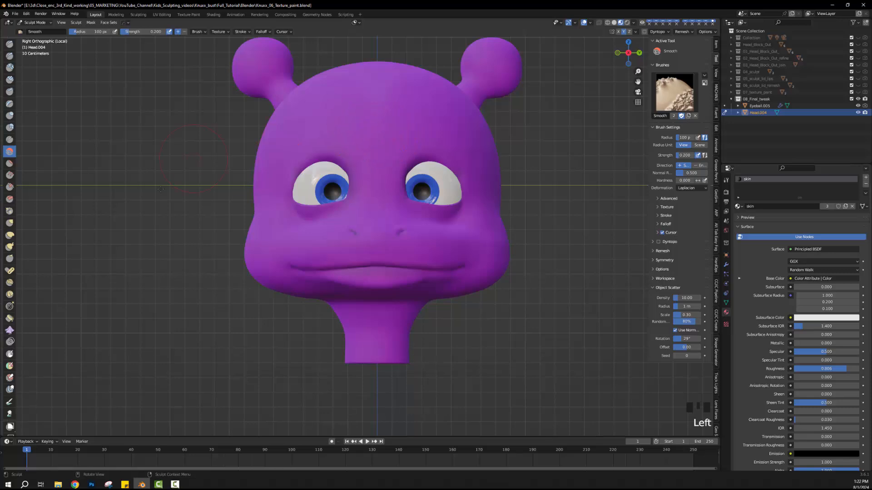
{"action": "left_click", "coordinate": [9, 223]}
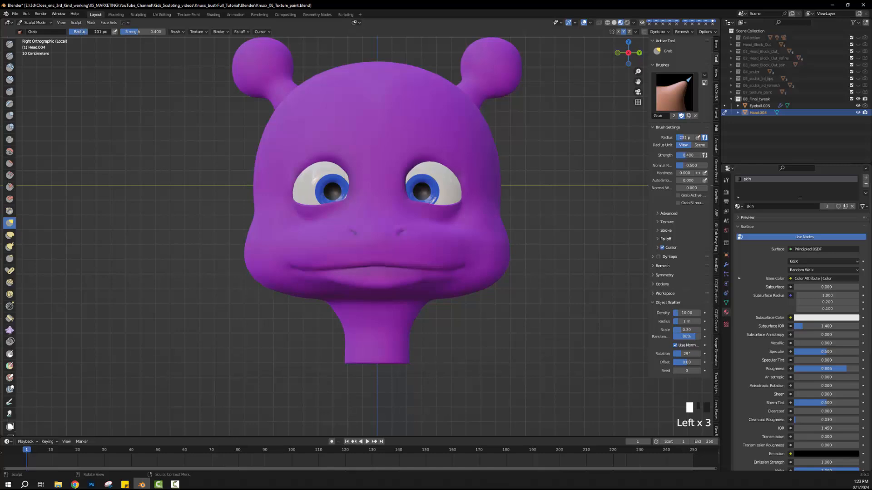
{"action": "left_click_drag", "start_coordinate": [97, 31], "coordinate": [110, 32]}
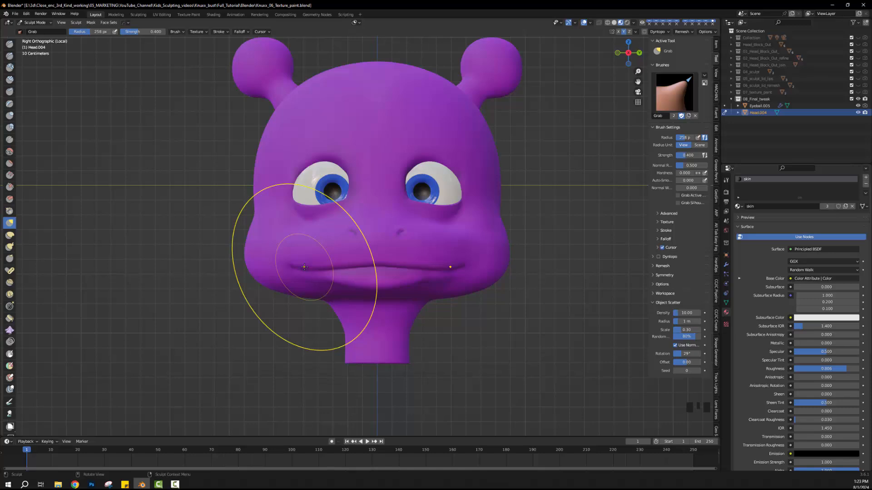
{"action": "left_click_drag", "start_coordinate": [304, 267], "coordinate": [302, 265]}
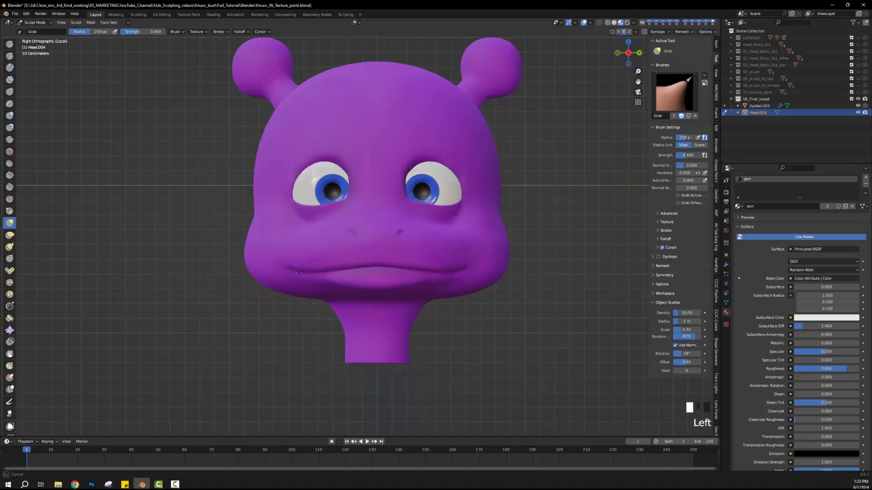
{"action": "left_click", "coordinate": [371, 233]}
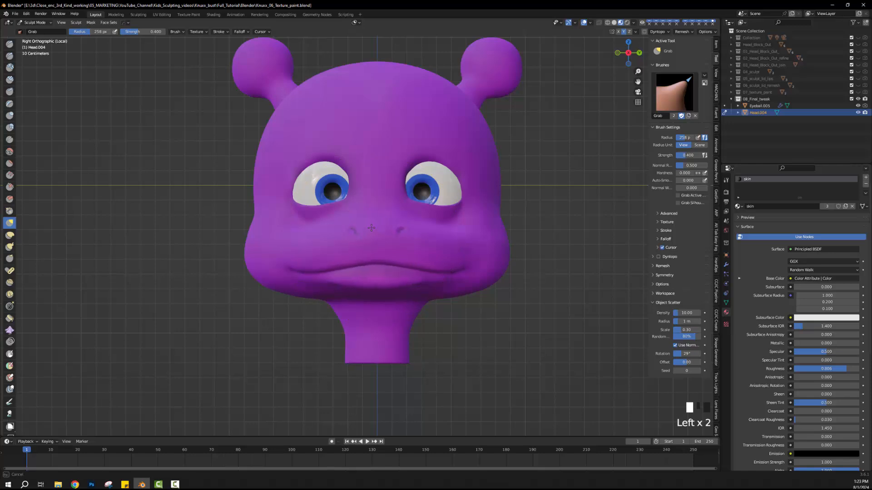
{"action": "left_click_drag", "start_coordinate": [329, 290], "coordinate": [282, 264]}
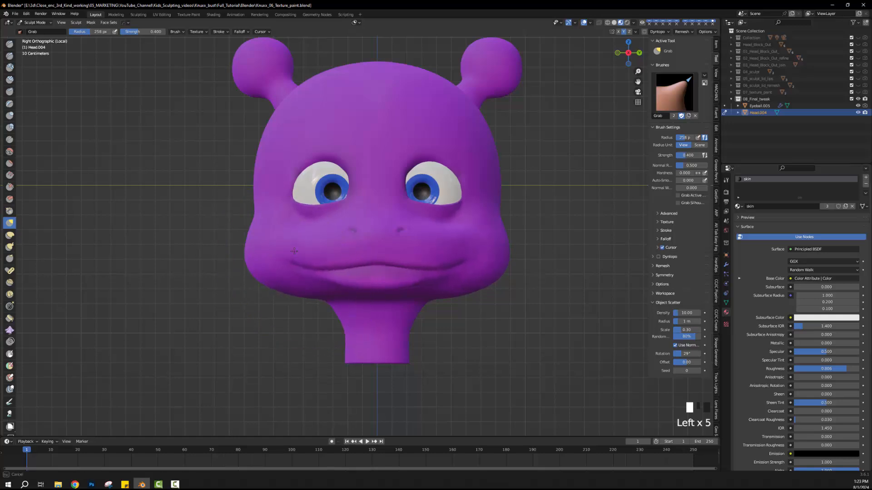
- Nudge the cheek outlines outward and adjust the middle of the upper lip with the Grab brush
{"action": "left_click_drag", "start_coordinate": [294, 251], "coordinate": [247, 245]}
{"action": "left_click_drag", "start_coordinate": [258, 285], "coordinate": [260, 257]}
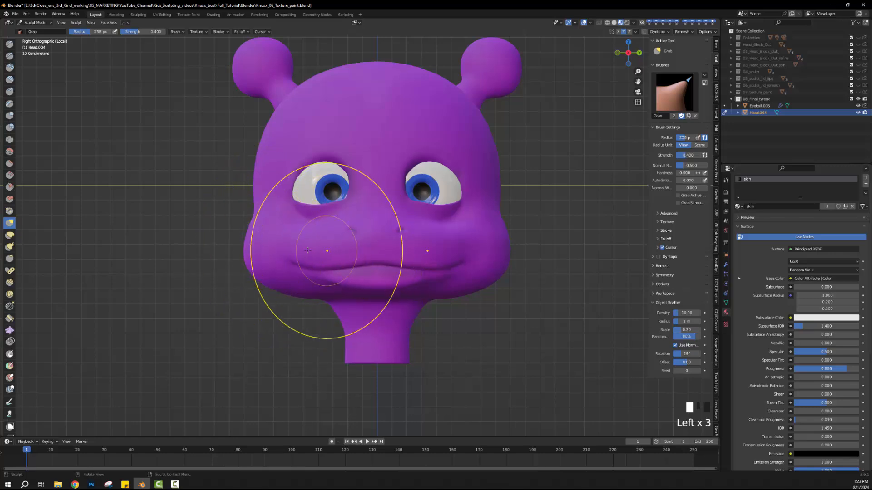
{"action": "left_click_drag", "start_coordinate": [350, 273], "coordinate": [351, 271]}
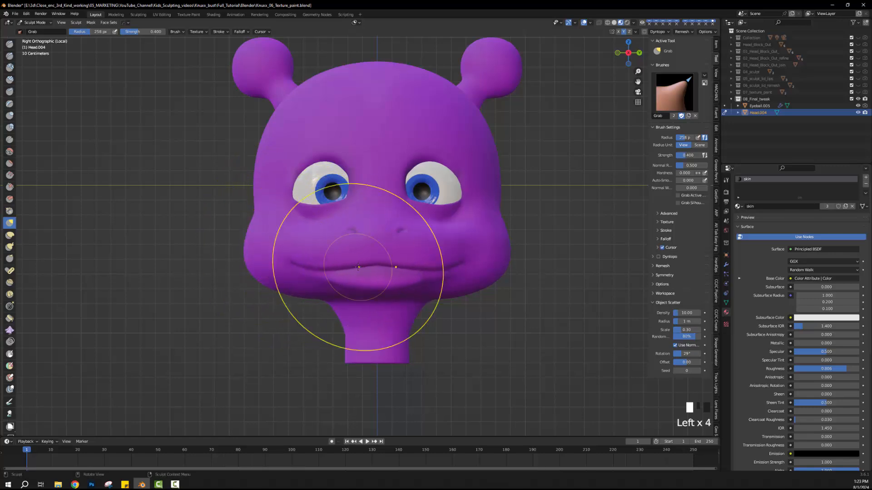
{"action": "middle_click_drag", "start_coordinate": [382, 274], "coordinate": [433, 263]}
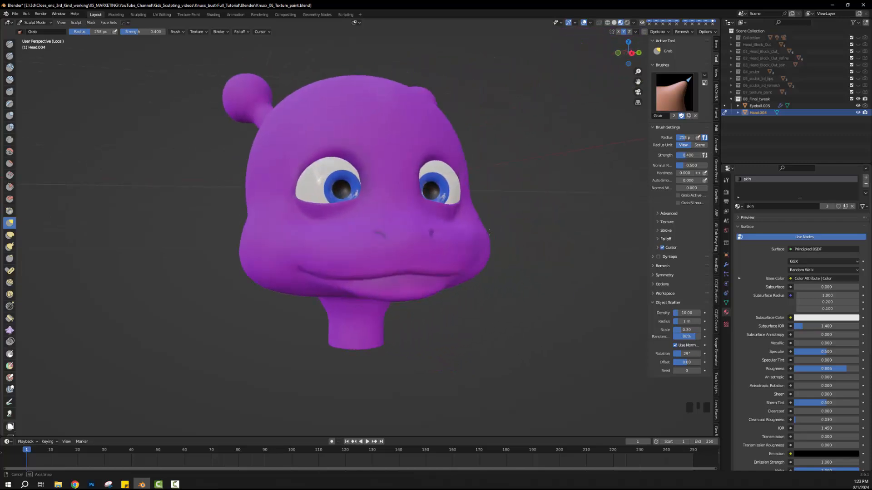
- Enlarge the eye openings by pulling the upper lids up and the lower lids down in the orthographic face view
{"action": "left_click", "coordinate": [631, 53]}
{"action": "mouse_move", "coordinate": [335, 147]}
{"action": "left_mouse_down"}
{"action": "mouse_move", "coordinate": [335, 155]}
{"action": "mouse_move", "coordinate": [338, 148]}
{"action": "mouse_move", "coordinate": [304, 162]}
{"action": "left_mouse_up"}
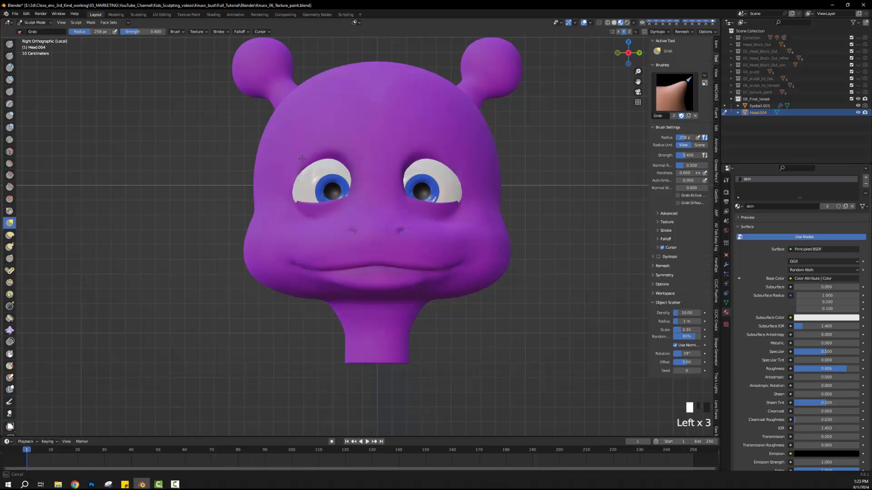
{"action": "left_click_drag", "start_coordinate": [300, 157], "coordinate": [349, 154]}
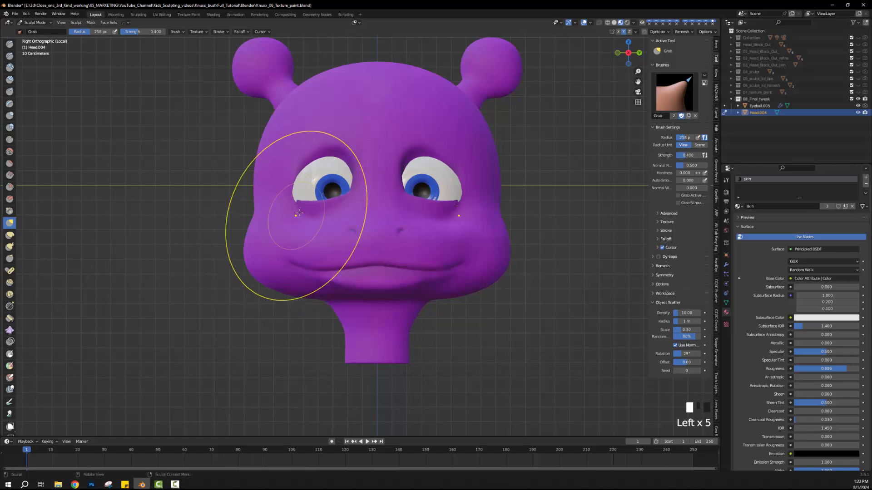
{"action": "left_click_drag", "start_coordinate": [295, 205], "coordinate": [297, 211]}
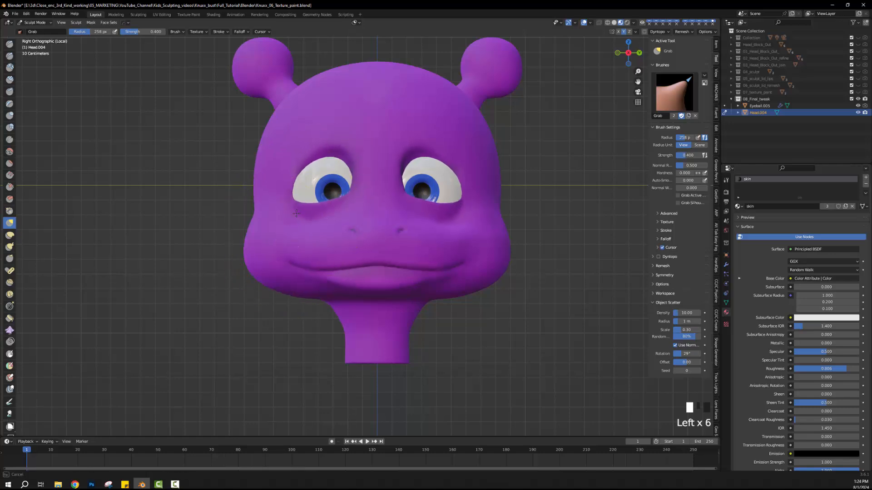
{"action": "left_click_drag", "start_coordinate": [295, 218], "coordinate": [296, 221]}
{"action": "left_click_drag", "start_coordinate": [346, 204], "coordinate": [346, 205]}
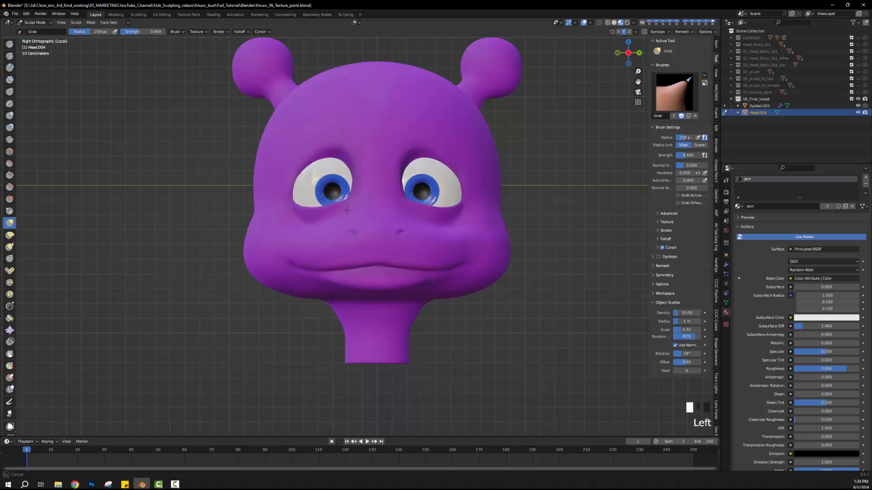
{"action": "left_click_drag", "start_coordinate": [347, 209], "coordinate": [345, 210]}
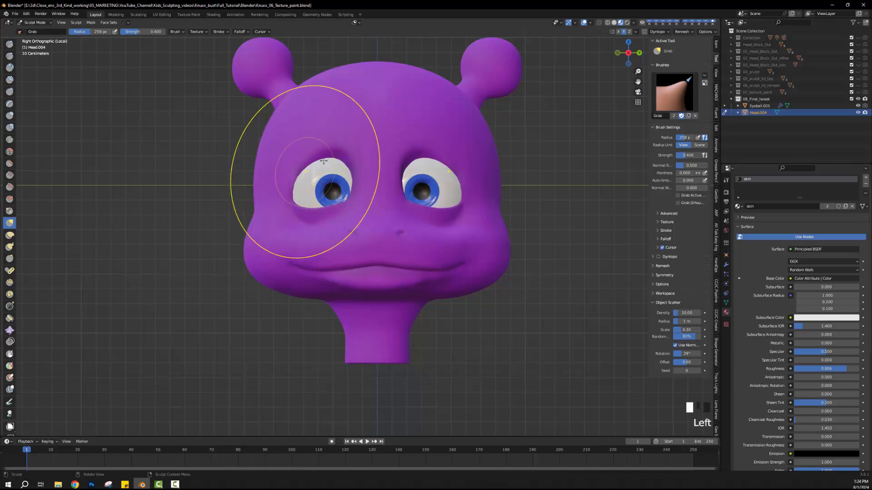
- Adjust the inner rim of the eye opening beside the nose bridge from a three-quarter side view
{"action": "middle_click_drag", "start_coordinate": [390, 162], "coordinate": [424, 202]}
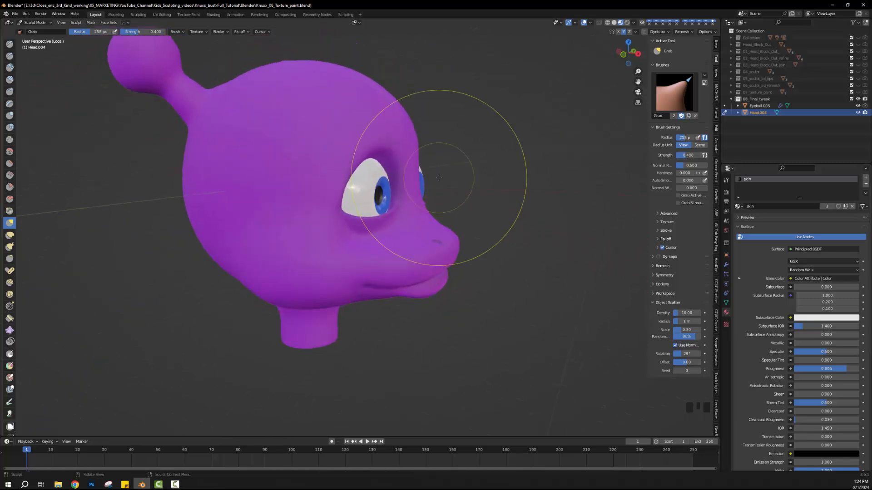
{"action": "scroll", "coordinate": [444, 164], "scroll_direction": "up", "scroll_amount": 3}
{"action": "middle_click_drag", "start_coordinate": [444, 164], "coordinate": [435, 212]}
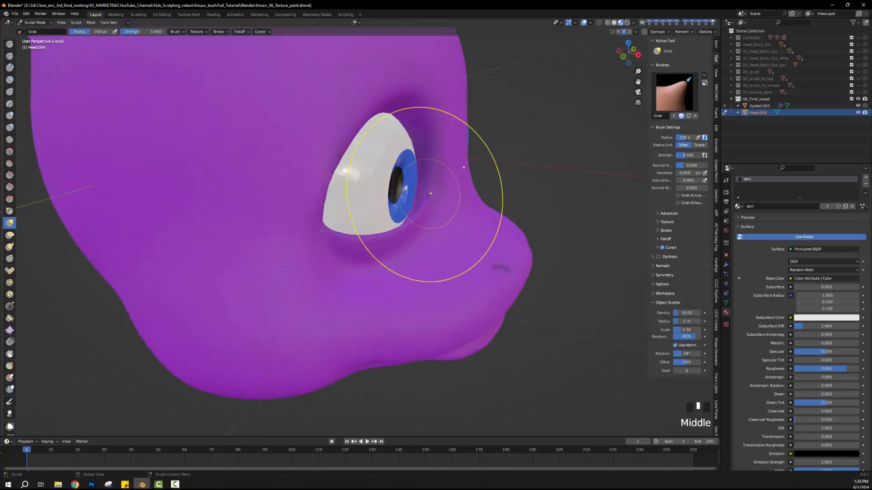
{"action": "left_click_drag", "start_coordinate": [427, 197], "coordinate": [429, 184]}
- Refine the inner and lower rims of the eye openings in the orthographic face view with the Grab brush
{"action": "mouse_move", "coordinate": [439, 220]}
{"action": "middle_mouse_down"}
{"action": "mouse_move", "coordinate": [389, 200]}
{"action": "mouse_move", "coordinate": [443, 217]}
{"action": "mouse_move", "coordinate": [455, 207]}
{"action": "middle_mouse_up"}
{"action": "scroll", "coordinate": [389, 200], "scroll_direction": "down", "scroll_amount": 2}
{"action": "scroll", "coordinate": [408, 222], "scroll_direction": "down", "scroll_amount": 2}
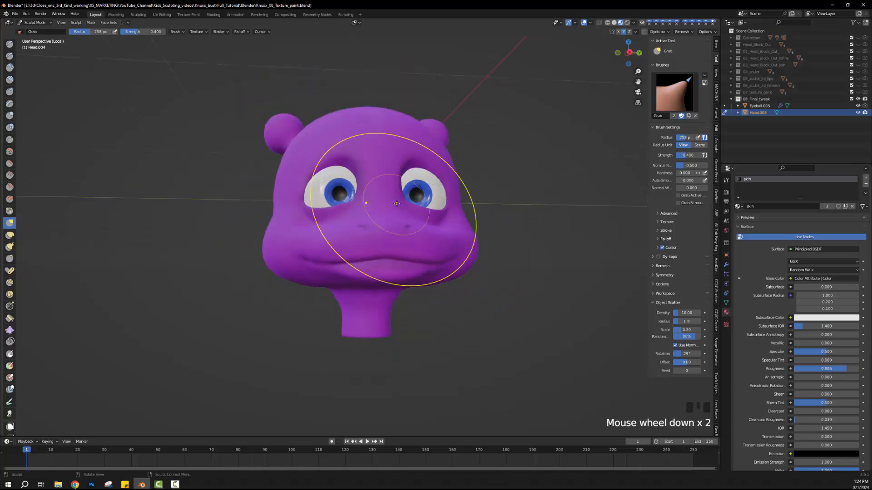
{"action": "middle_click_drag", "start_coordinate": [415, 224], "coordinate": [436, 213]}
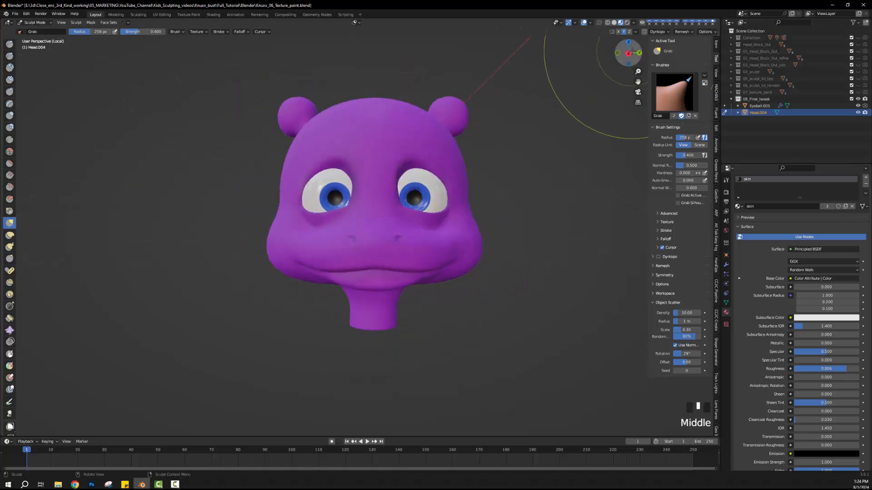
{"action": "left_click", "coordinate": [629, 53]}
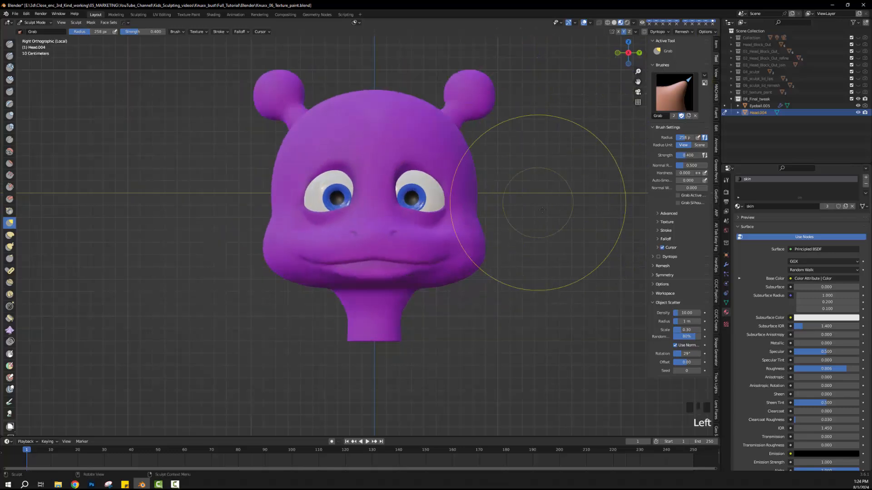
{"action": "scroll", "coordinate": [541, 209], "scroll_direction": "up", "scroll_amount": 2}
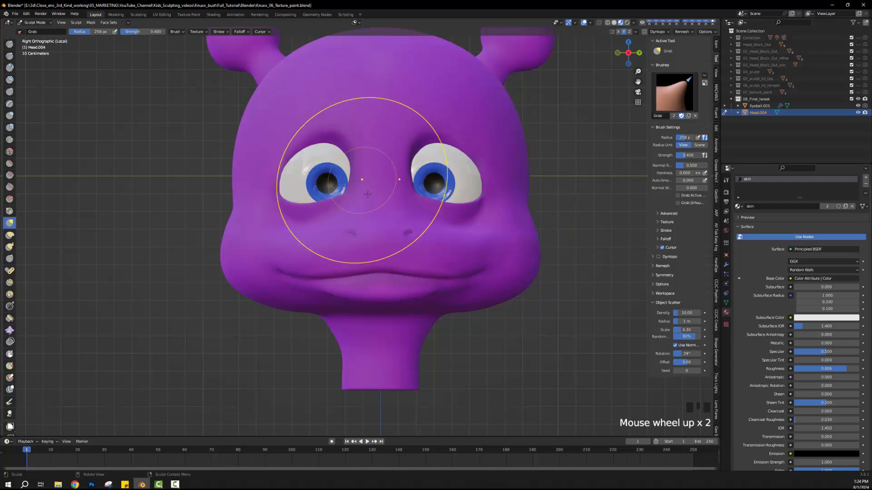
{"action": "mouse_move", "coordinate": [346, 196]}
{"action": "left_mouse_down"}
{"action": "mouse_move", "coordinate": [354, 203]}
{"action": "mouse_move", "coordinate": [346, 209]}
{"action": "mouse_move", "coordinate": [325, 211]}
{"action": "left_mouse_up"}
- Set the Grab brush radius to 167 px and adjust the middle of the lips from the front
{"action": "scroll", "coordinate": [338, 214], "scroll_direction": "down", "scroll_amount": 3}
{"action": "scroll", "coordinate": [191, 258], "scroll_direction": "down", "scroll_amount": 1}
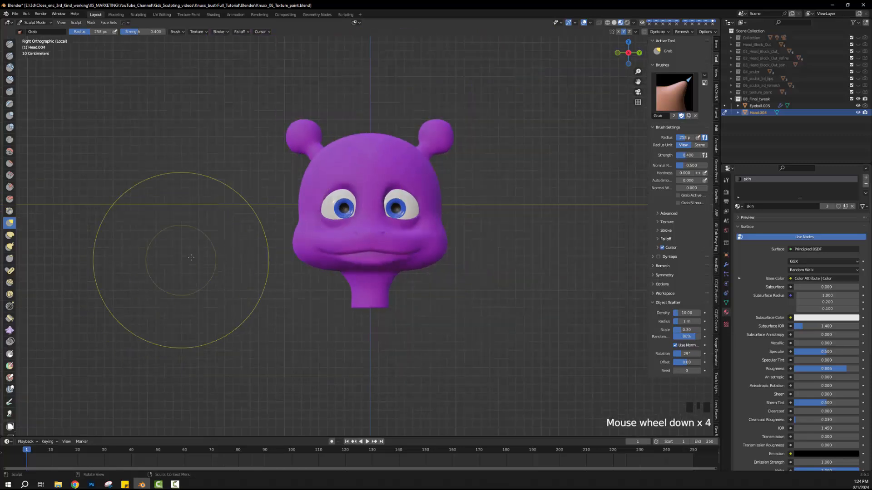
{"action": "scroll", "coordinate": [191, 257], "scroll_direction": "up", "scroll_amount": 5}
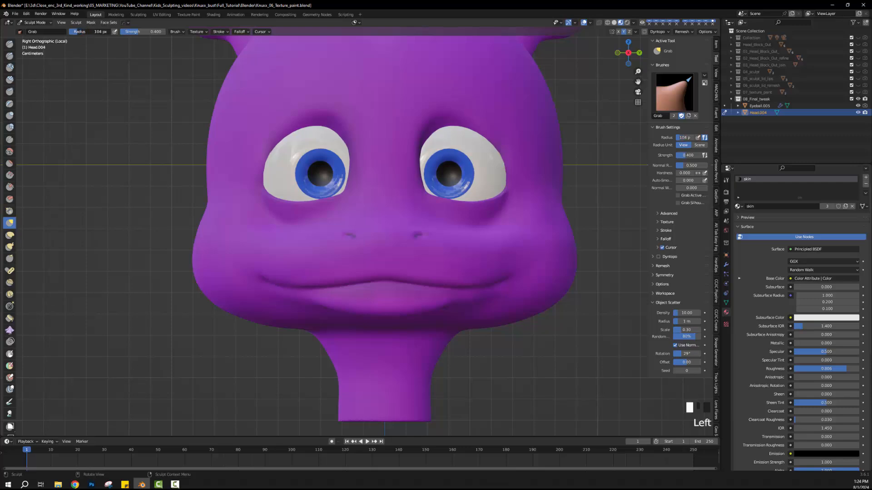
{"action": "left_click_drag", "start_coordinate": [393, 294], "coordinate": [345, 301]}
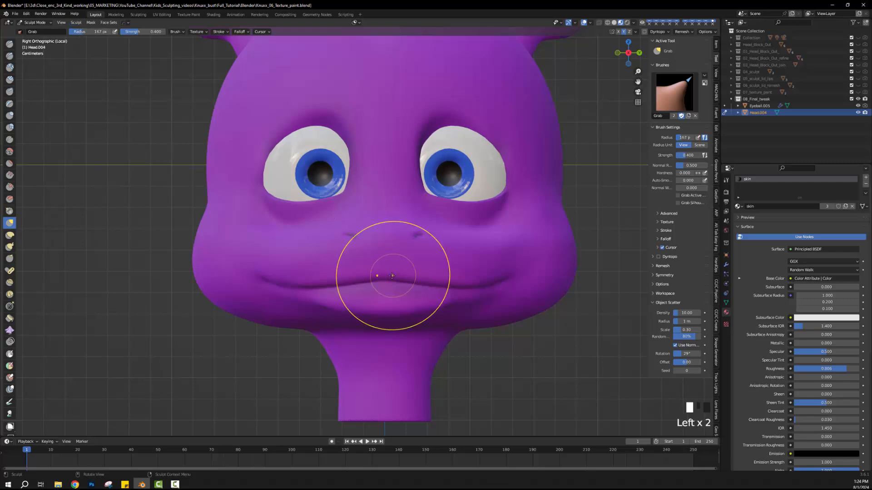
- Reshape the lower lip and the tip of the muzzle in the orthographic profile view with the Grab brush
{"action": "middle_click_drag", "start_coordinate": [389, 273], "coordinate": [520, 365]}
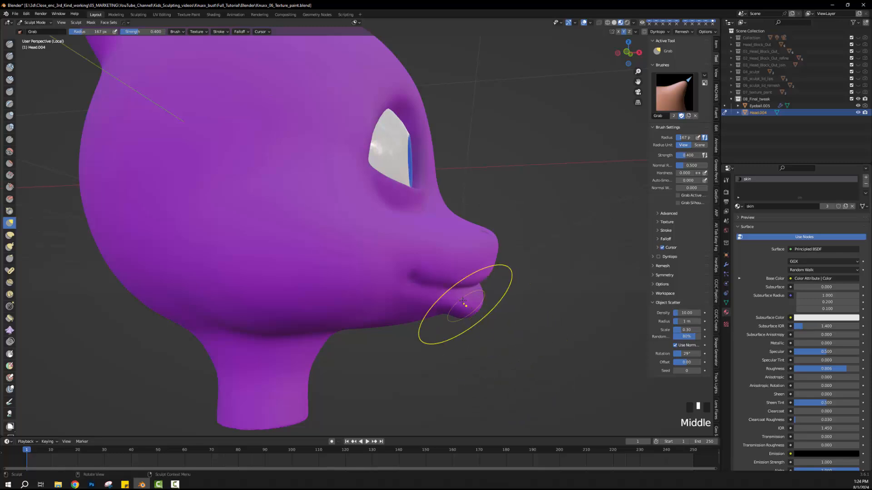
{"action": "left_click", "coordinate": [626, 52]}
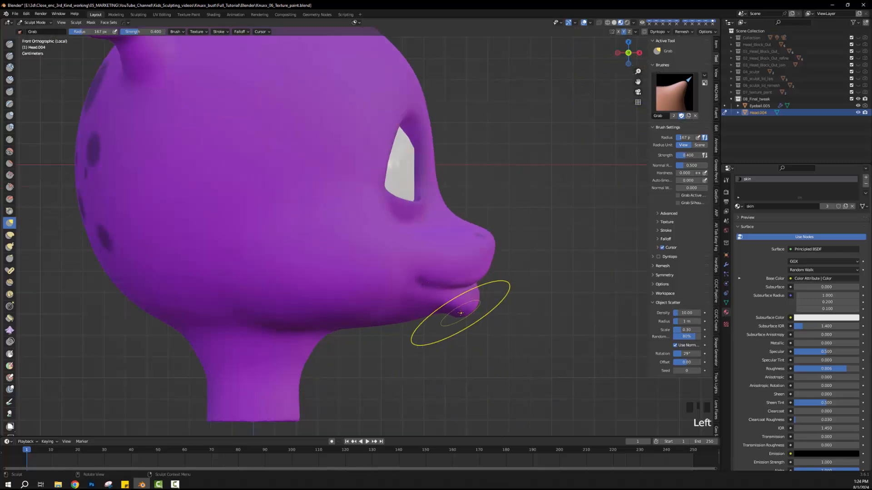
{"action": "scroll", "coordinate": [450, 317], "scroll_direction": "up", "scroll_amount": 2}
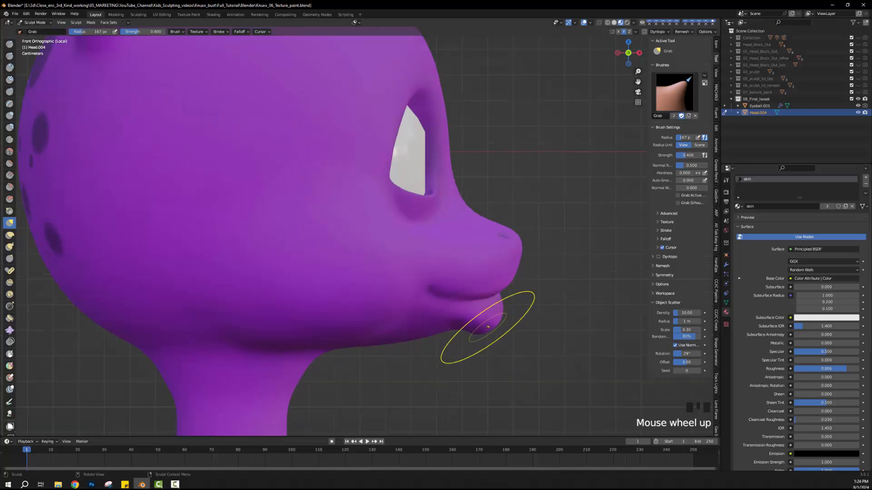
{"action": "mouse_move", "coordinate": [488, 327]}
{"action": "left_mouse_down"}
{"action": "mouse_move", "coordinate": [481, 329]}
{"action": "mouse_move", "coordinate": [484, 312]}
{"action": "mouse_move", "coordinate": [469, 323]}
{"action": "mouse_move", "coordinate": [439, 321]}
{"action": "mouse_move", "coordinate": [457, 327]}
{"action": "left_mouse_up"}
{"action": "left_click_drag", "start_coordinate": [516, 234], "coordinate": [515, 232]}
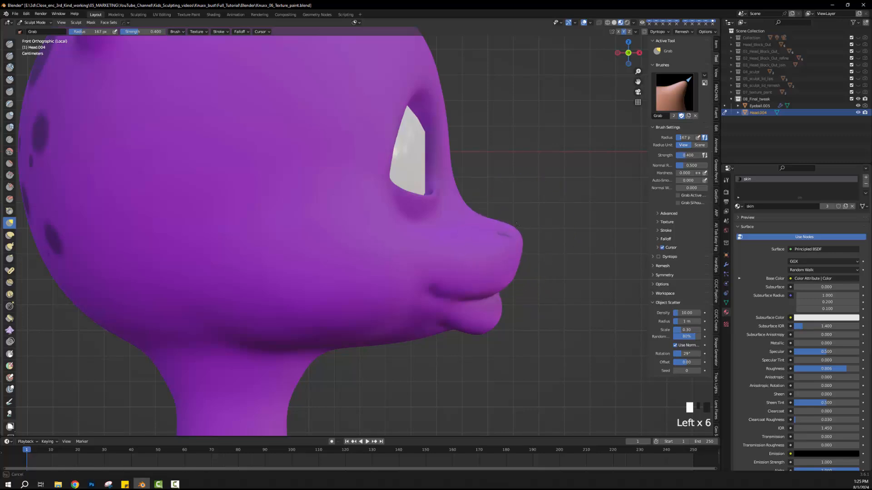
{"action": "left_click_drag", "start_coordinate": [516, 224], "coordinate": [515, 224]}
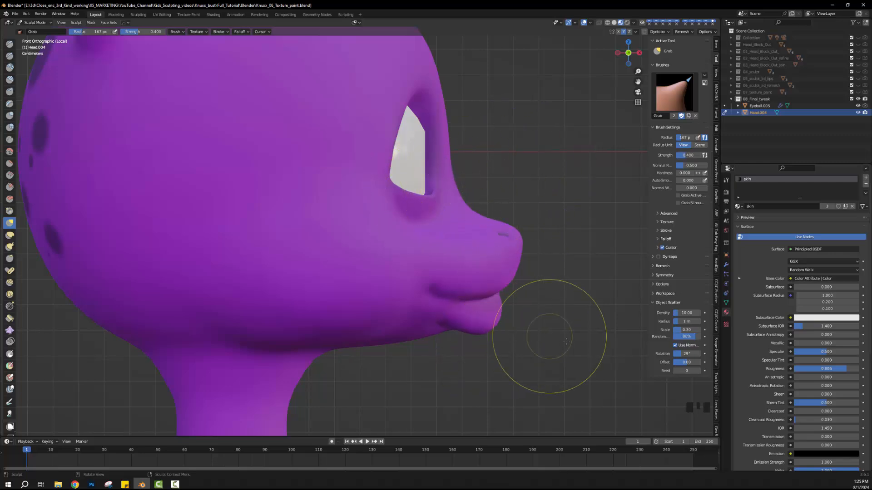
- Enlarge the Grab brush and adjust the underside of the jaw where it meets the neck in profile
{"action": "scroll", "coordinate": [462, 373], "scroll_direction": "down", "scroll_amount": 3}
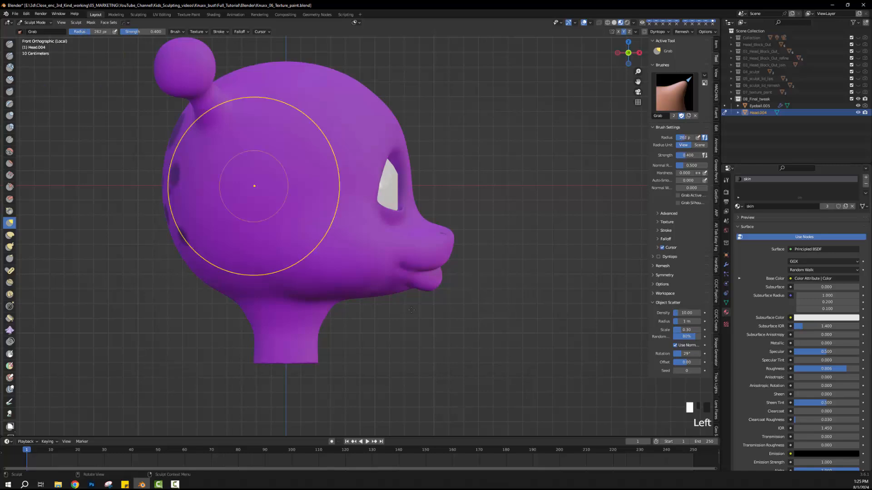
{"action": "mouse_move", "coordinate": [338, 289]}
{"action": "left_mouse_down"}
{"action": "mouse_move", "coordinate": [340, 302]}
{"action": "mouse_move", "coordinate": [307, 295]}
{"action": "left_mouse_up"}
{"action": "left_click_drag", "start_coordinate": [367, 299], "coordinate": [366, 301]}
- Set the Grab brush radius to 119 px and widen the lower lip towards the mouth corners in the orthographic face view
{"action": "mouse_move", "coordinate": [520, 315]}
{"action": "middle_mouse_down"}
{"action": "mouse_move", "coordinate": [530, 312]}
{"action": "mouse_move", "coordinate": [482, 315]}
{"action": "middle_mouse_up"}
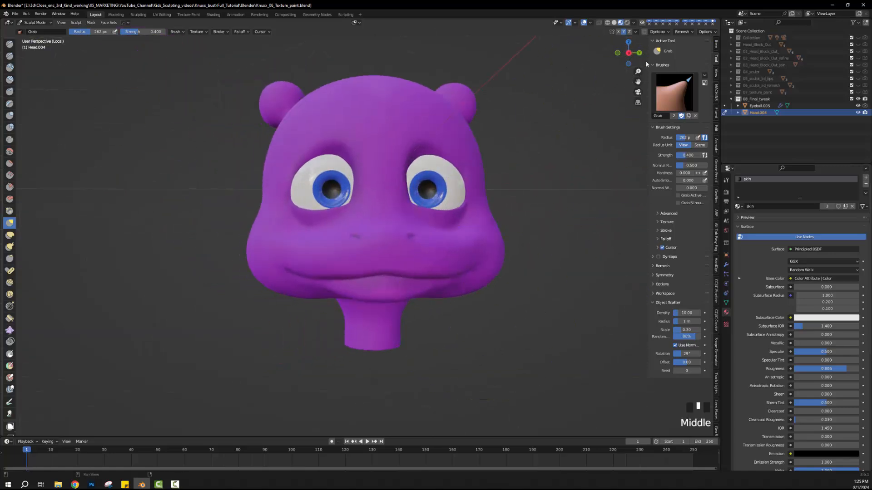
{"action": "left_click", "coordinate": [628, 53]}
{"action": "scroll", "coordinate": [354, 296], "scroll_direction": "up", "scroll_amount": 2}
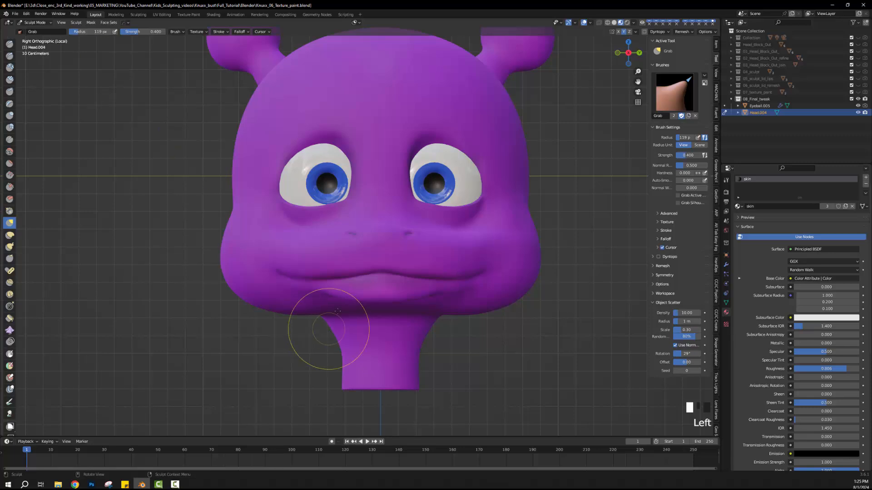
{"action": "left_click", "coordinate": [329, 295]}
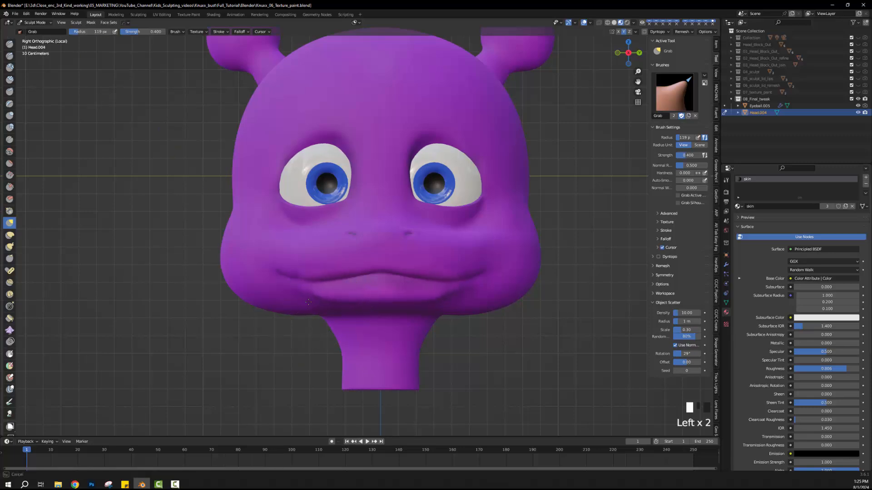
{"action": "left_click", "coordinate": [314, 273]}
{"action": "left_click_drag", "start_coordinate": [313, 272], "coordinate": [315, 275]}
{"action": "mouse_move", "coordinate": [369, 273]}
{"action": "left_mouse_down"}
{"action": "mouse_move", "coordinate": [341, 278]}
{"action": "mouse_move", "coordinate": [335, 300]}
{"action": "mouse_move", "coordinate": [384, 296]}
{"action": "mouse_move", "coordinate": [337, 300]}
{"action": "left_mouse_up"}
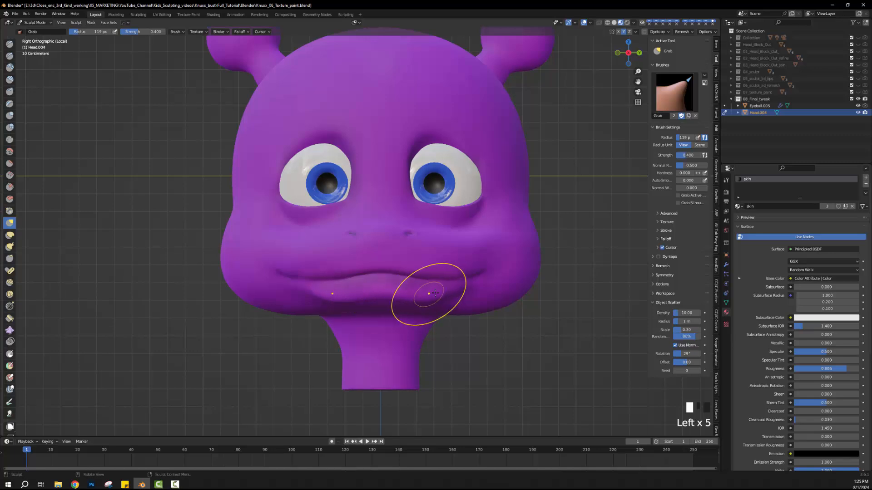
{"action": "left_click_drag", "start_coordinate": [429, 292], "coordinate": [449, 296]}
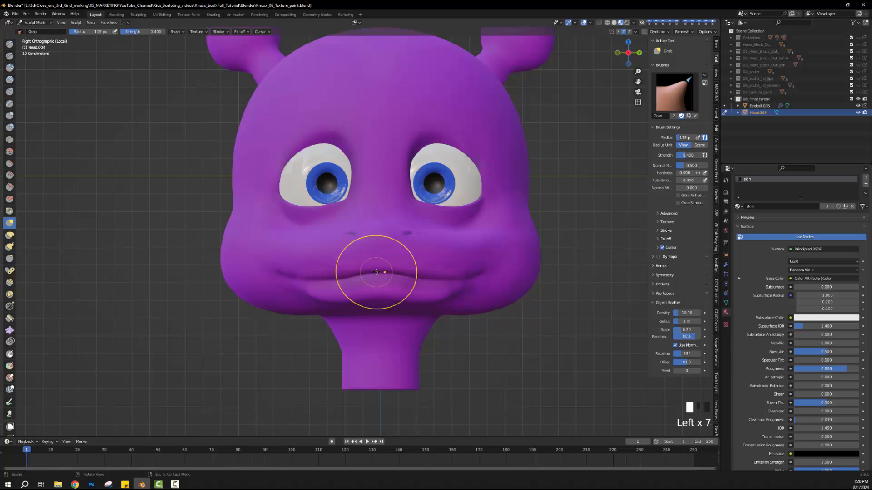
{"action": "scroll", "coordinate": [629, 273], "scroll_direction": "down", "scroll_amount": 1}
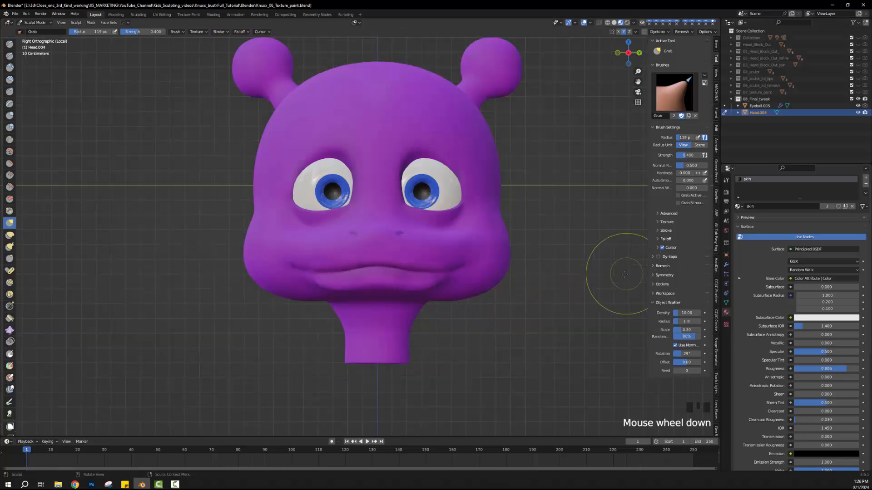
{"action": "scroll", "coordinate": [599, 286], "scroll_direction": "up", "scroll_amount": 2}
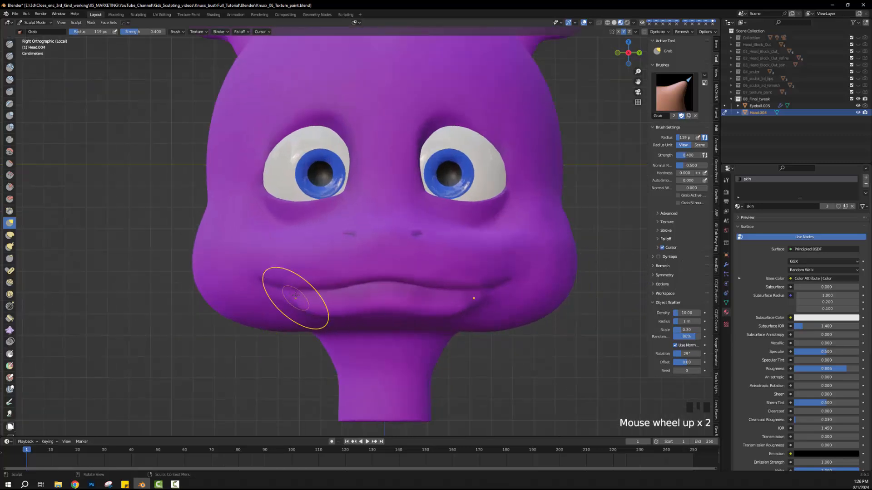
{"action": "left_click_drag", "start_coordinate": [288, 288], "coordinate": [291, 288]}
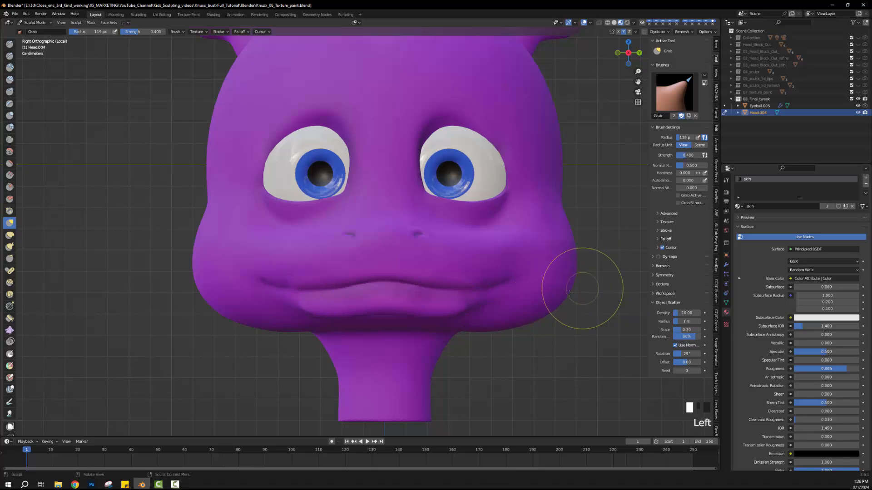
- Examine the mouth, lower lip and jaw from the front, from below and from three-quarter angles
{"action": "scroll", "coordinate": [513, 320], "scroll_direction": "down", "scroll_amount": 2}
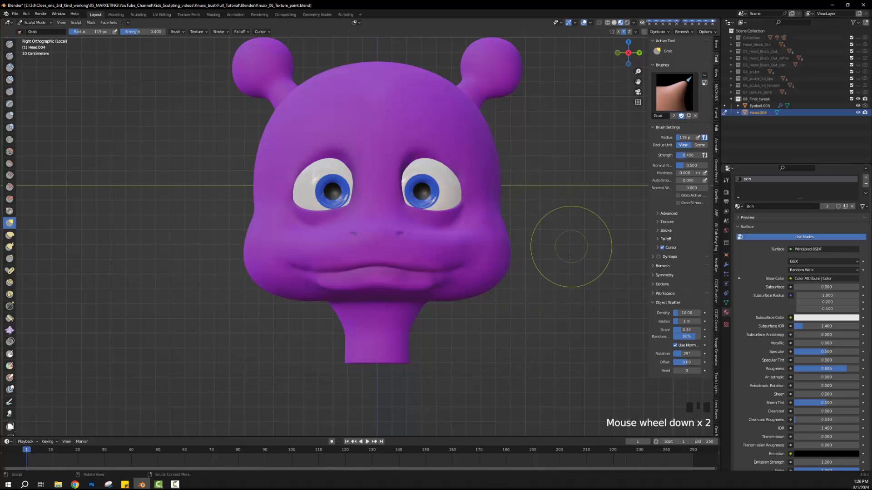
{"action": "scroll", "coordinate": [568, 261], "scroll_direction": "up", "scroll_amount": 2}
{"action": "scroll", "coordinate": [549, 288], "scroll_direction": "down", "scroll_amount": 3}
{"action": "middle_click_drag", "start_coordinate": [549, 288], "coordinate": [491, 219]}
{"action": "scroll", "coordinate": [576, 310], "scroll_direction": "up", "scroll_amount": 3}
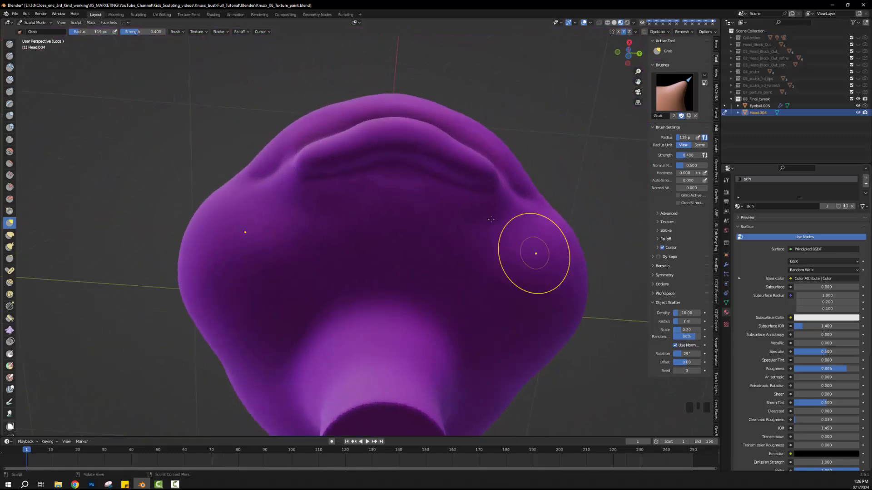
{"action": "middle_click_drag", "start_coordinate": [352, 176], "coordinate": [455, 255]}
{"action": "scroll", "coordinate": [513, 240], "scroll_direction": "down", "scroll_amount": 4}
{"action": "middle_click_drag", "start_coordinate": [526, 238], "coordinate": [435, 263]}
{"action": "scroll", "coordinate": [533, 225], "scroll_direction": "up", "scroll_amount": 6}
{"action": "scroll", "coordinate": [496, 268], "scroll_direction": "down", "scroll_amount": 3}
{"action": "scroll", "coordinate": [454, 267], "scroll_direction": "down", "scroll_amount": 2}
{"action": "scroll", "coordinate": [496, 253], "scroll_direction": "up", "scroll_amount": 2}
{"action": "middle_click_drag", "start_coordinate": [496, 253], "coordinate": [257, 196]}
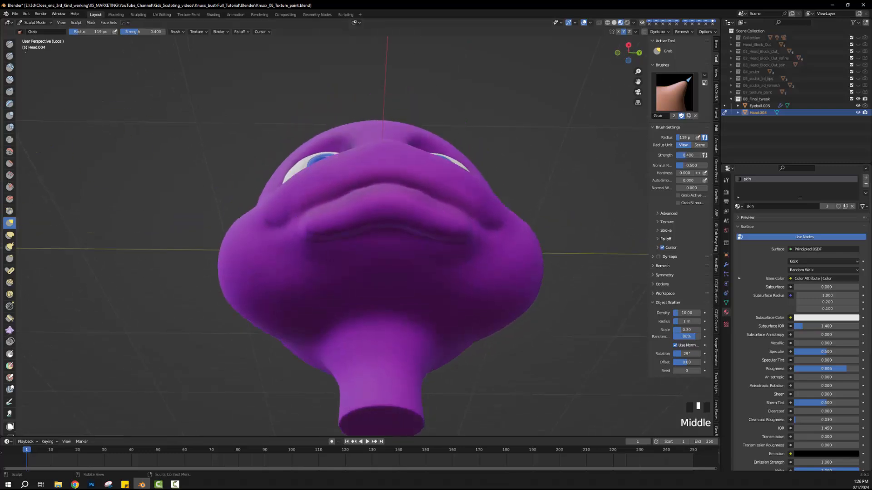
- Soften the lower lip and the fold beneath it from below with the Smooth brush at strength 0.200
{"action": "left_click", "coordinate": [10, 151]}
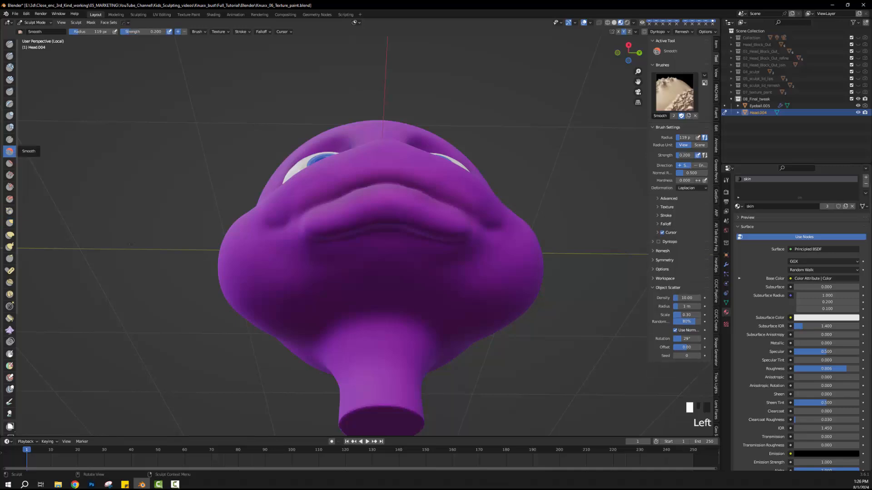
{"action": "middle_click_drag", "start_coordinate": [394, 293], "coordinate": [361, 225]}
{"action": "left_click_drag", "start_coordinate": [360, 224], "coordinate": [364, 221]}
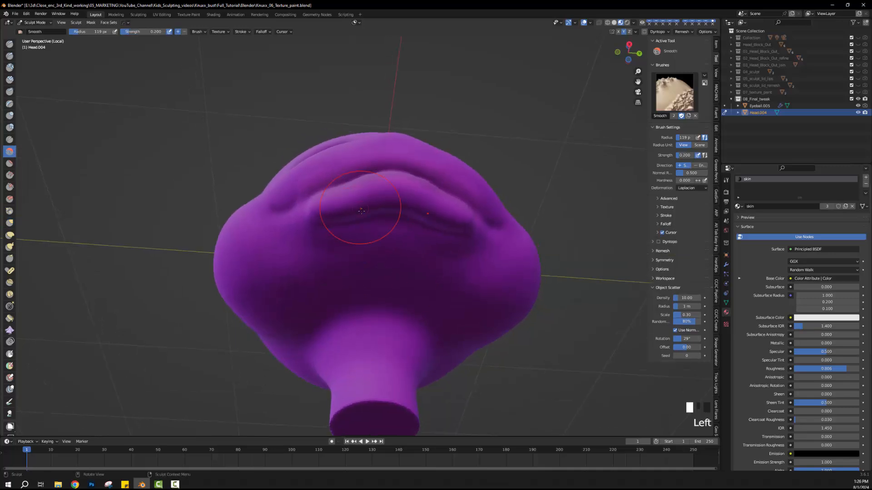
{"action": "middle_click_drag", "start_coordinate": [361, 210], "coordinate": [313, 225]}
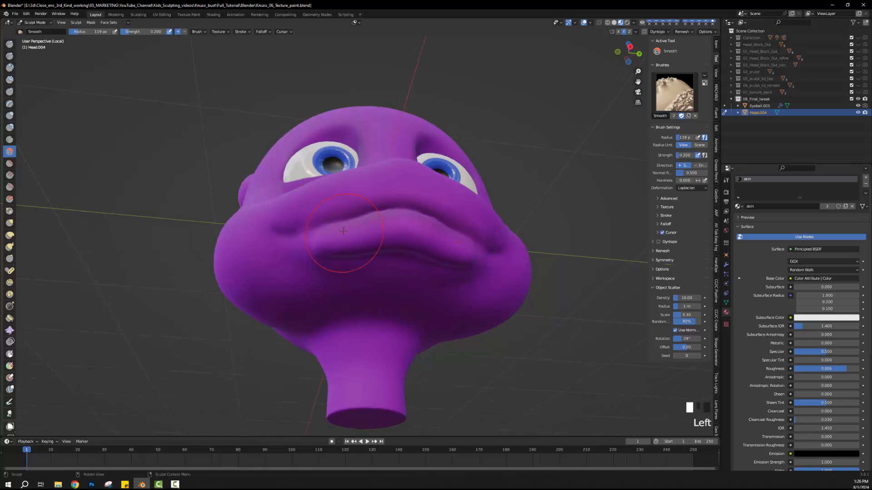
{"action": "middle_click_drag", "start_coordinate": [394, 231], "coordinate": [405, 251]}
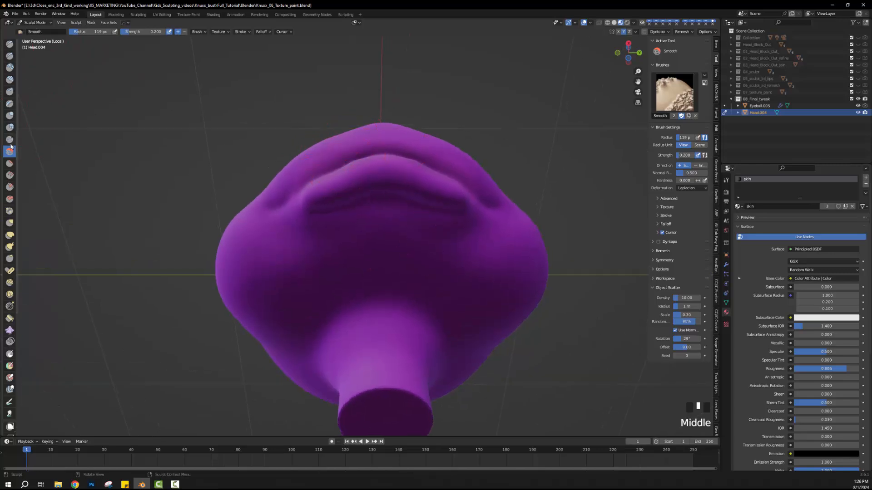
- Round out the upper muzzle contour and the lower lip from below with the Grab brush at strength 0.400
{"action": "left_click", "coordinate": [9, 223]}
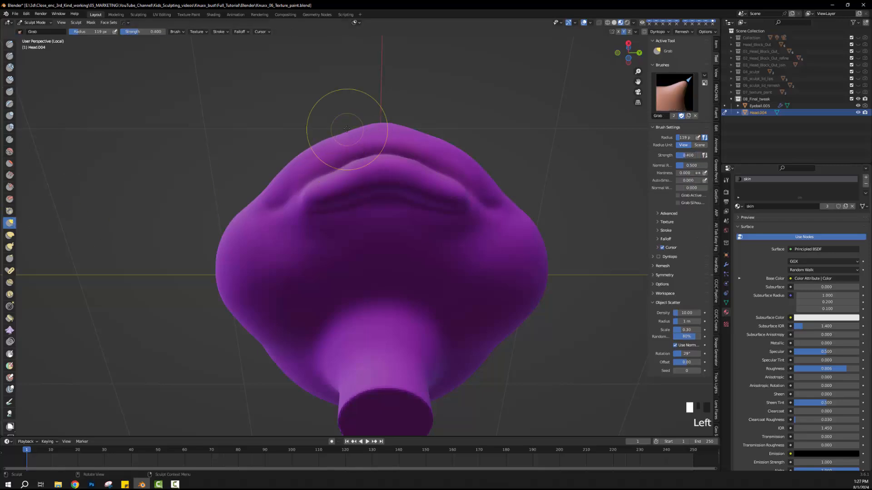
{"action": "left_click", "coordinate": [338, 136]}
{"action": "left_click_drag", "start_coordinate": [338, 135], "coordinate": [337, 134]}
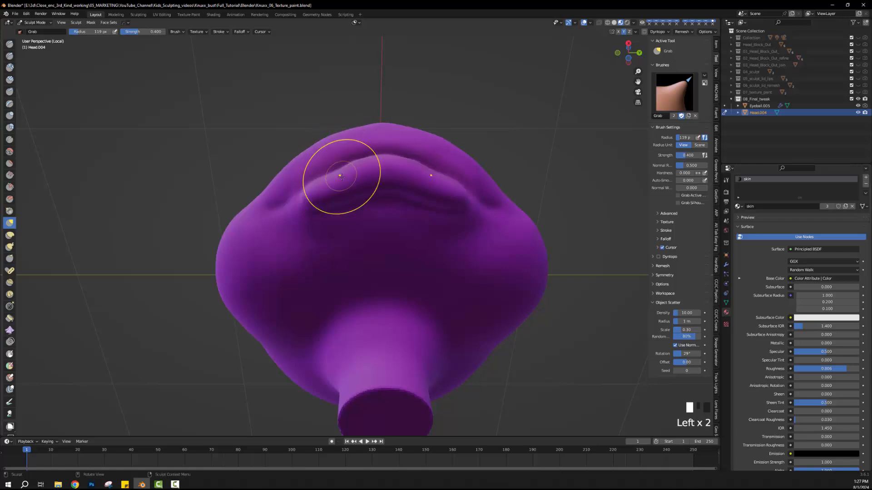
{"action": "left_click_drag", "start_coordinate": [340, 175], "coordinate": [359, 160]}
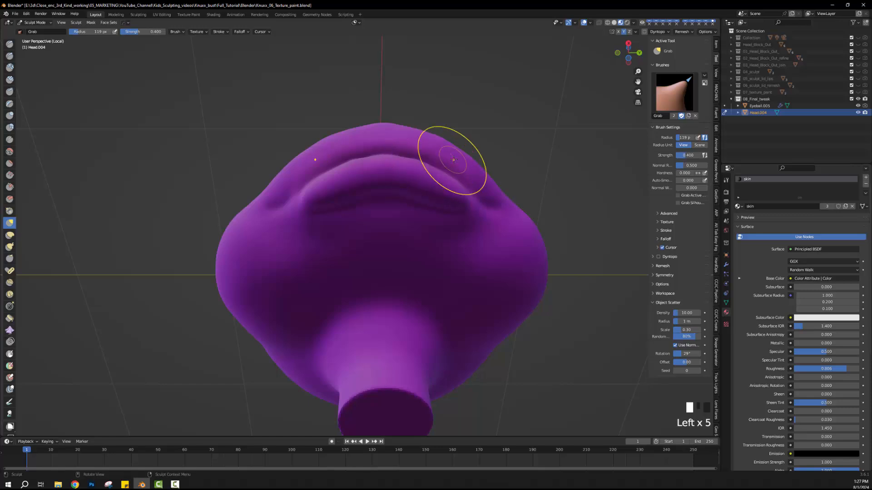
- Smooth the groove under the lower lip and the surrounding muzzle from a low three-quarter view
{"action": "mouse_move", "coordinate": [451, 156]}
{"action": "middle_mouse_down"}
{"action": "mouse_move", "coordinate": [495, 298]}
{"action": "mouse_move", "coordinate": [425, 236]}
{"action": "mouse_move", "coordinate": [504, 235]}
{"action": "mouse_move", "coordinate": [468, 240]}
{"action": "mouse_move", "coordinate": [449, 190]}
{"action": "middle_mouse_up"}
{"action": "scroll", "coordinate": [422, 214], "scroll_direction": "up", "scroll_amount": 2}
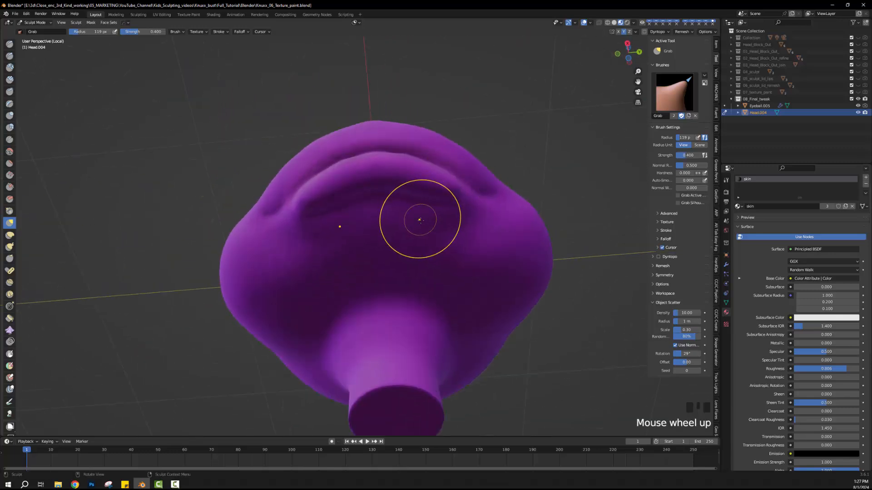
{"action": "scroll", "coordinate": [387, 202], "scroll_direction": "down", "scroll_amount": 2}
{"action": "middle_click_drag", "start_coordinate": [387, 203], "coordinate": [438, 267]}
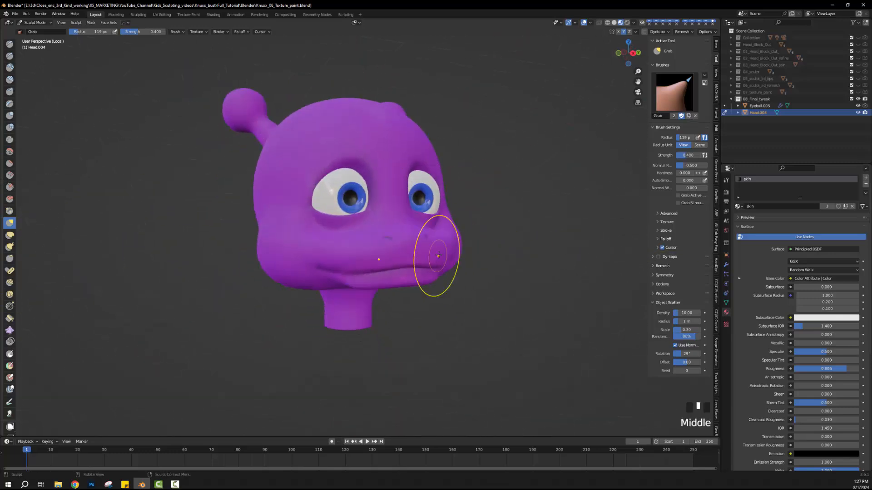
{"action": "scroll", "coordinate": [416, 229], "scroll_direction": "up", "scroll_amount": 2}
{"action": "mouse_move", "coordinate": [416, 229]}
{"action": "middle_mouse_down"}
{"action": "mouse_move", "coordinate": [480, 223]}
{"action": "mouse_move", "coordinate": [385, 250]}
{"action": "middle_mouse_up"}
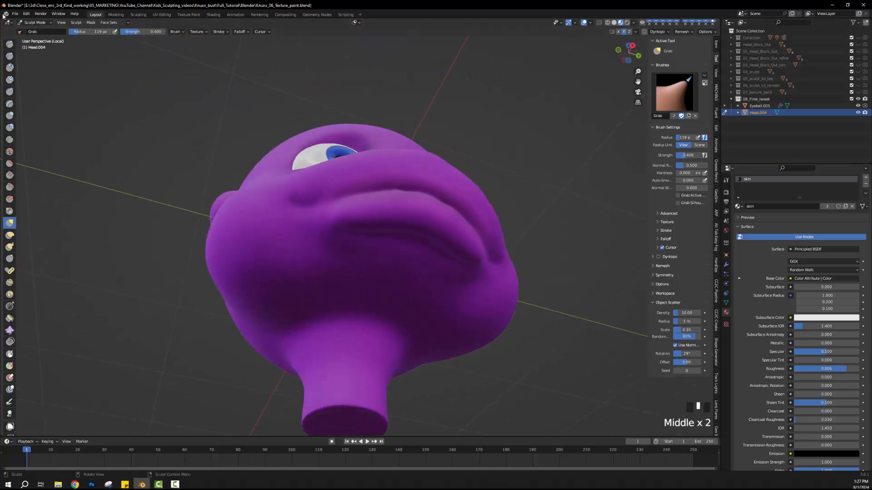
{"action": "left_click", "coordinate": [9, 151]}
{"action": "middle_click_drag", "start_coordinate": [360, 229], "coordinate": [372, 208]}
{"action": "left_click", "coordinate": [373, 209]}
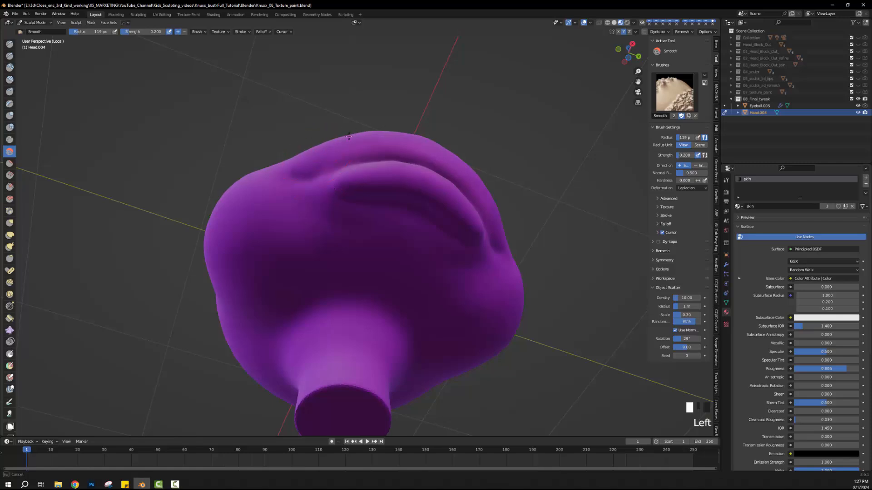
- Sharpen the mouth line from the middle out to its corners in the orthographic face view with a 75 px Crease brush
{"action": "middle_click_drag", "start_coordinate": [351, 193], "coordinate": [277, 272]}
{"action": "scroll", "coordinate": [353, 196], "scroll_direction": "up", "scroll_amount": 2}
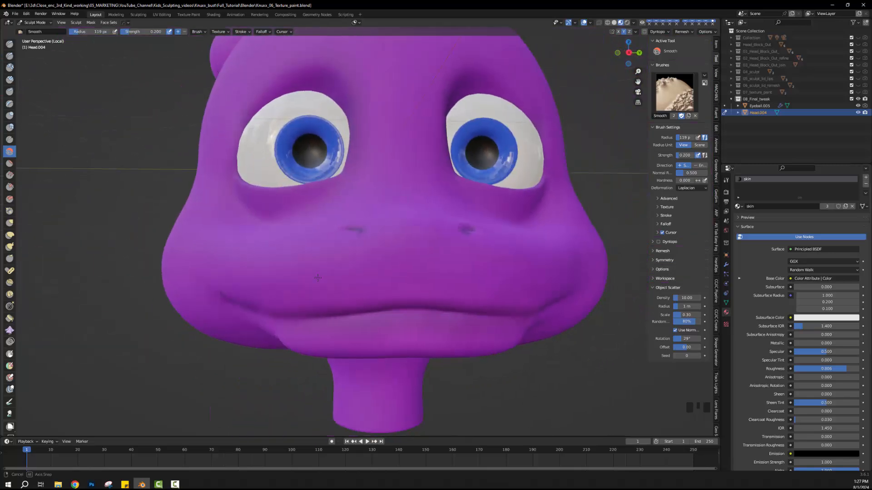
{"action": "left_click", "coordinate": [629, 52]}
{"action": "scroll", "coordinate": [404, 284], "scroll_direction": "up", "scroll_amount": 2}
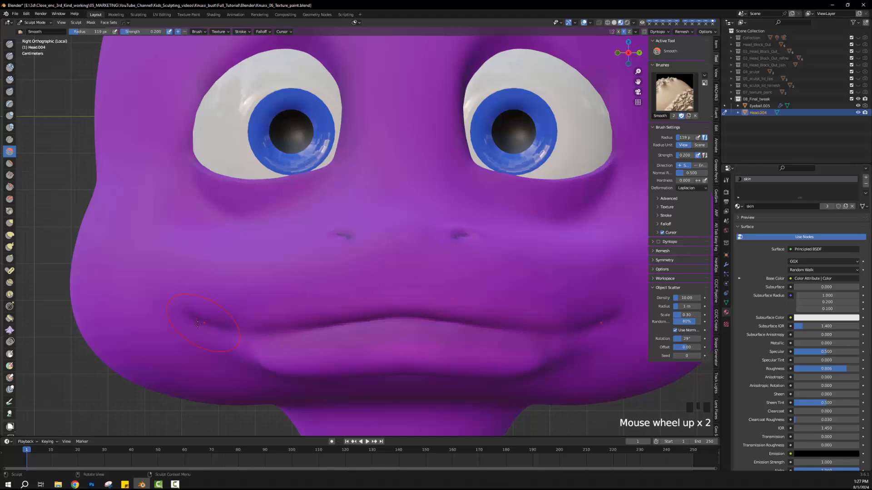
{"action": "left_click", "coordinate": [10, 140]}
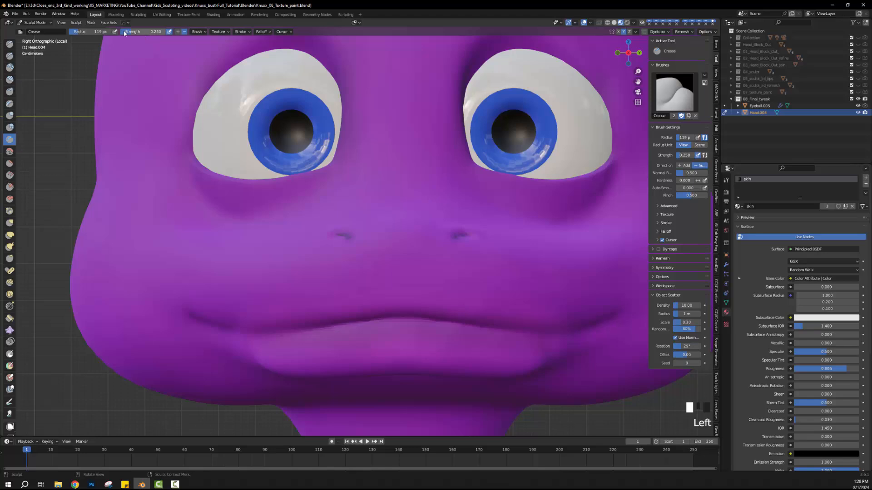
{"action": "left_click_drag", "start_coordinate": [93, 31], "coordinate": [63, 32]}
{"action": "left_click_drag", "start_coordinate": [320, 326], "coordinate": [305, 329]}
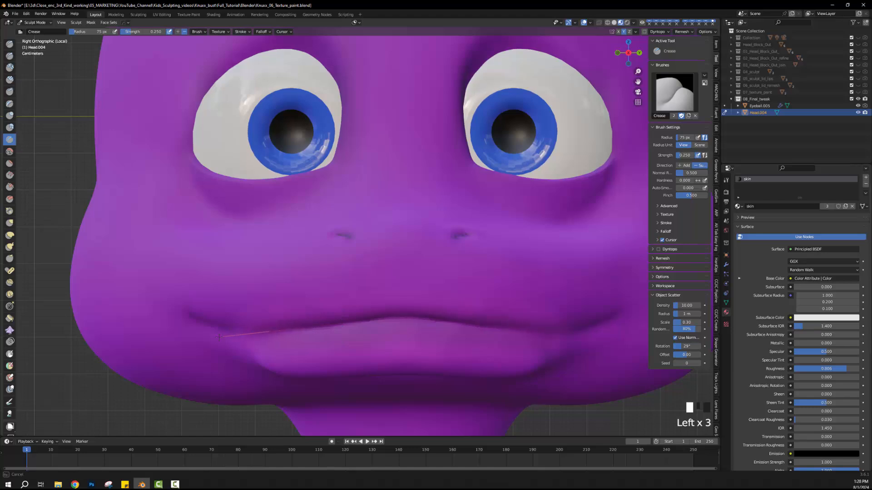
{"action": "left_click_drag", "start_coordinate": [220, 336], "coordinate": [207, 335]}
{"action": "left_click_drag", "start_coordinate": [197, 321], "coordinate": [198, 322]}
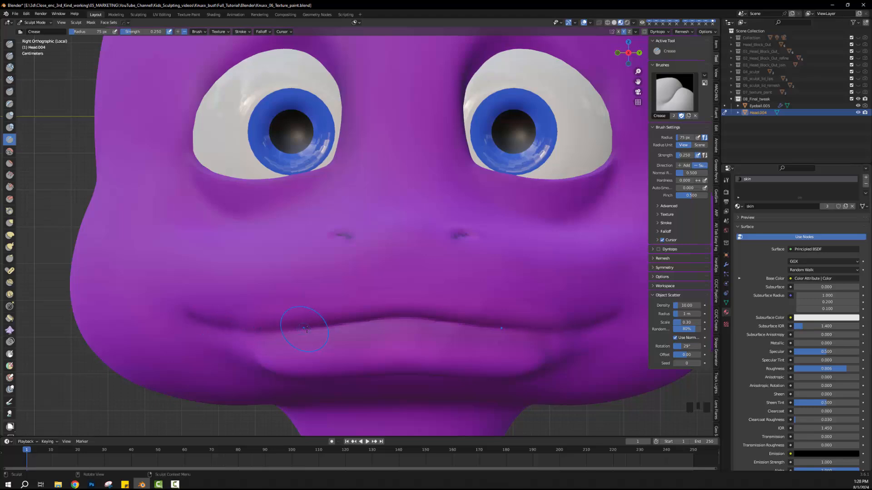
{"action": "left_click_drag", "start_coordinate": [259, 330], "coordinate": [236, 332]}
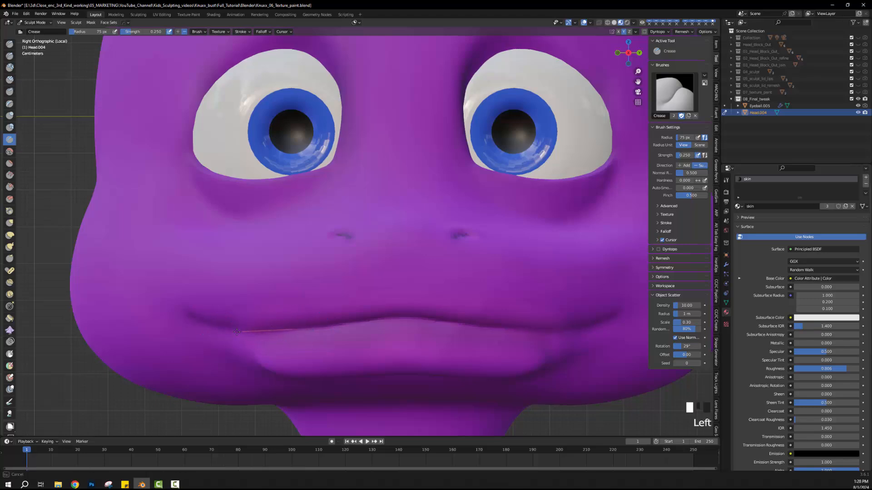
{"action": "left_click_drag", "start_coordinate": [184, 323], "coordinate": [184, 324]}
{"action": "left_click_drag", "start_coordinate": [306, 327], "coordinate": [307, 328]}
{"action": "left_click_drag", "start_coordinate": [252, 329], "coordinate": [197, 324]}
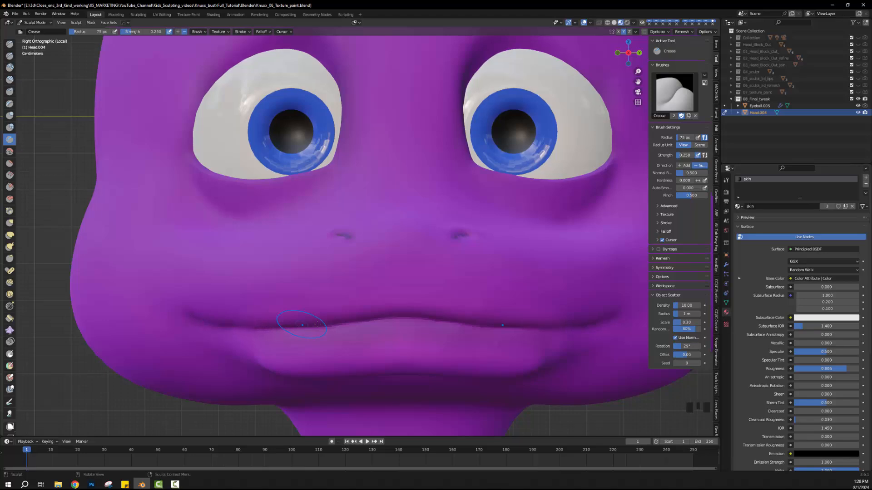
- Examine the head's proportions and the sharpened mouth line from three-quarter, low and orthographic face views
{"action": "scroll", "coordinate": [402, 340], "scroll_direction": "down", "scroll_amount": 3}
{"action": "middle_click_drag", "start_coordinate": [402, 340], "coordinate": [494, 323]}
{"action": "scroll", "coordinate": [508, 330], "scroll_direction": "down", "scroll_amount": 2}
{"action": "scroll", "coordinate": [453, 340], "scroll_direction": "up", "scroll_amount": 2}
{"action": "scroll", "coordinate": [435, 336], "scroll_direction": "down", "scroll_amount": 2}
{"action": "scroll", "coordinate": [494, 323], "scroll_direction": "down", "scroll_amount": 4}
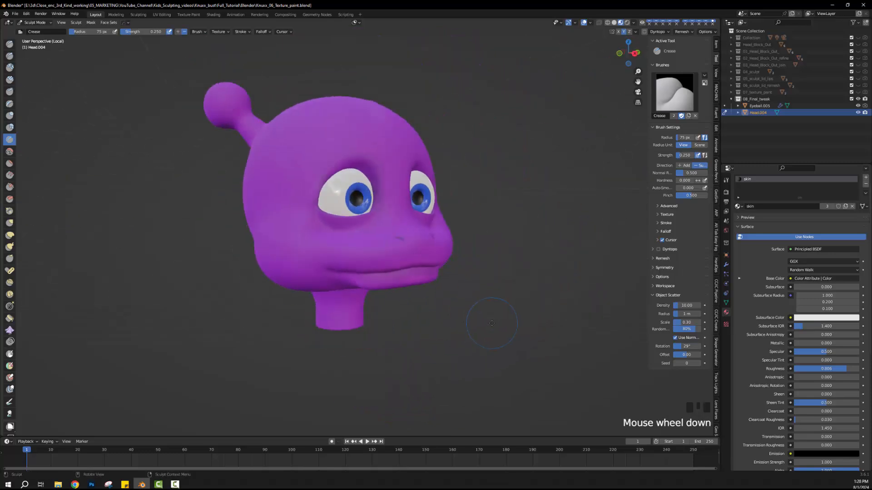
{"action": "scroll", "coordinate": [492, 323], "scroll_direction": "up", "scroll_amount": 4}
{"action": "mouse_move", "coordinate": [488, 318]}
{"action": "middle_mouse_down"}
{"action": "mouse_move", "coordinate": [472, 316]}
{"action": "mouse_move", "coordinate": [495, 310]}
{"action": "middle_mouse_up"}
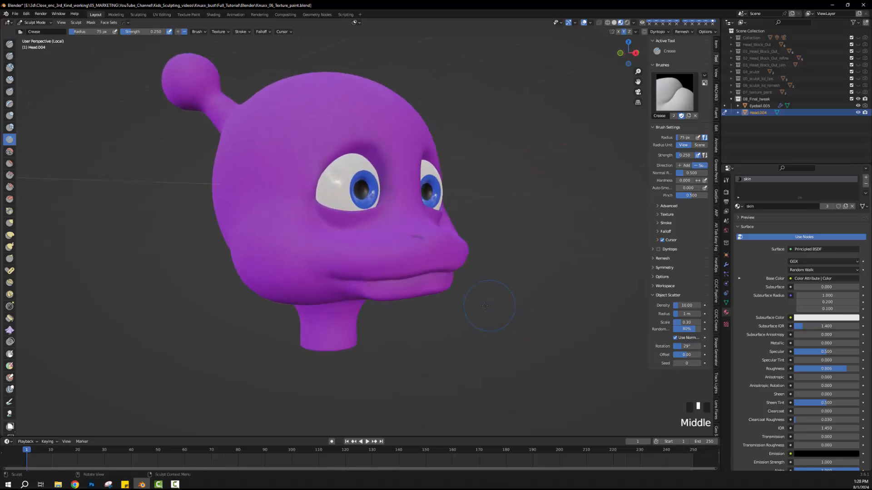
{"action": "mouse_move", "coordinate": [436, 308]}
{"action": "middle_mouse_down"}
{"action": "mouse_move", "coordinate": [453, 309]}
{"action": "mouse_move", "coordinate": [424, 308]}
{"action": "mouse_move", "coordinate": [426, 286]}
{"action": "middle_mouse_up"}
{"action": "scroll", "coordinate": [423, 295], "scroll_direction": "down", "scroll_amount": 4}
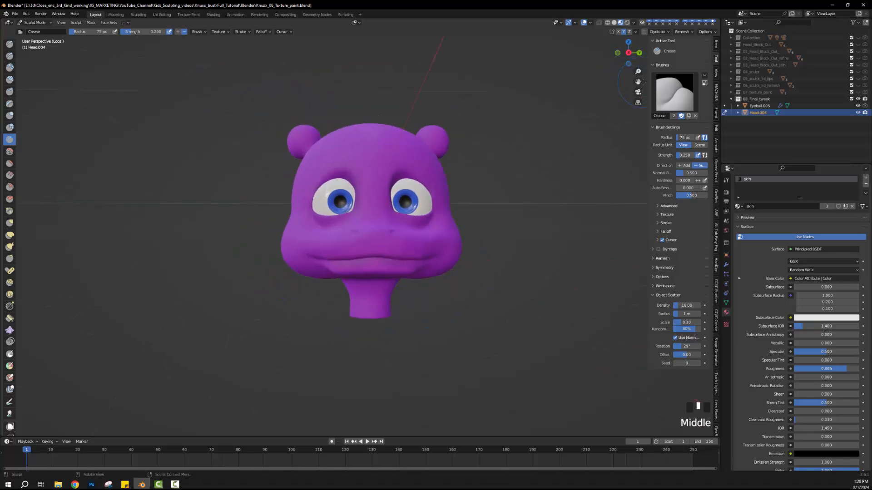
{"action": "left_click_drag", "start_coordinate": [643, 81], "coordinate": [639, 48]}
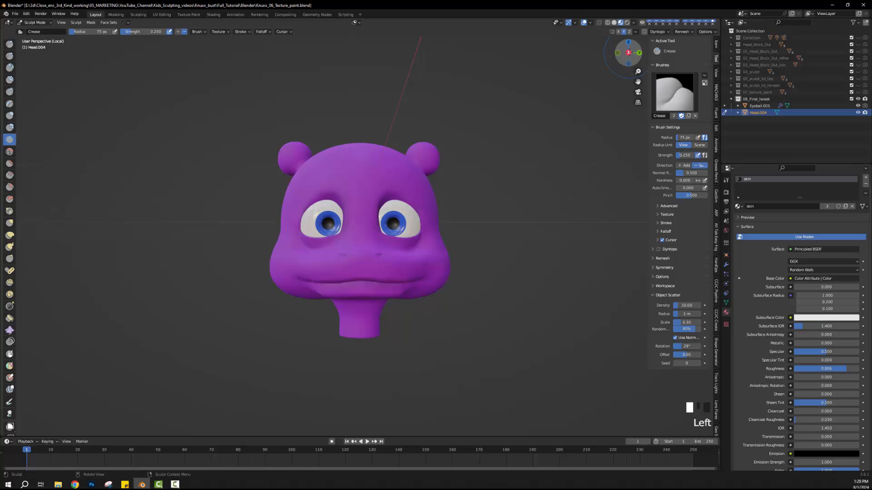
{"action": "left_click", "coordinate": [628, 52]}
{"action": "scroll", "coordinate": [367, 220], "scroll_direction": "up", "scroll_amount": 3}
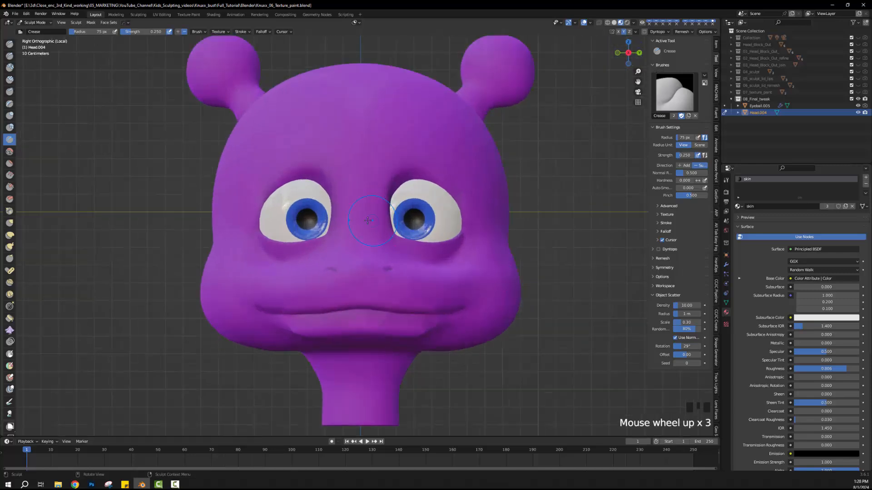
{"action": "scroll", "coordinate": [437, 235], "scroll_direction": "down", "scroll_amount": 1}
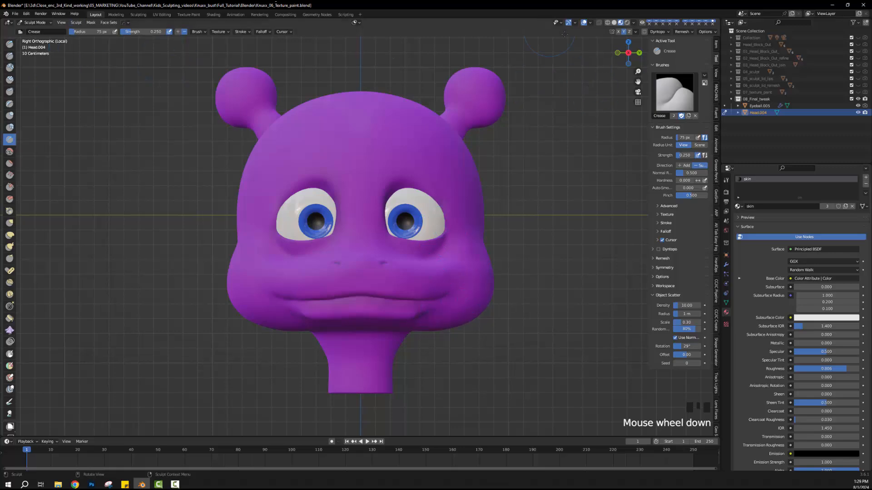
- Save the file as a new version named Knuxx_07_tweak.blend
{"action": "left_click", "coordinate": [681, 32]}
{"action": "left_click", "coordinate": [16, 14]}
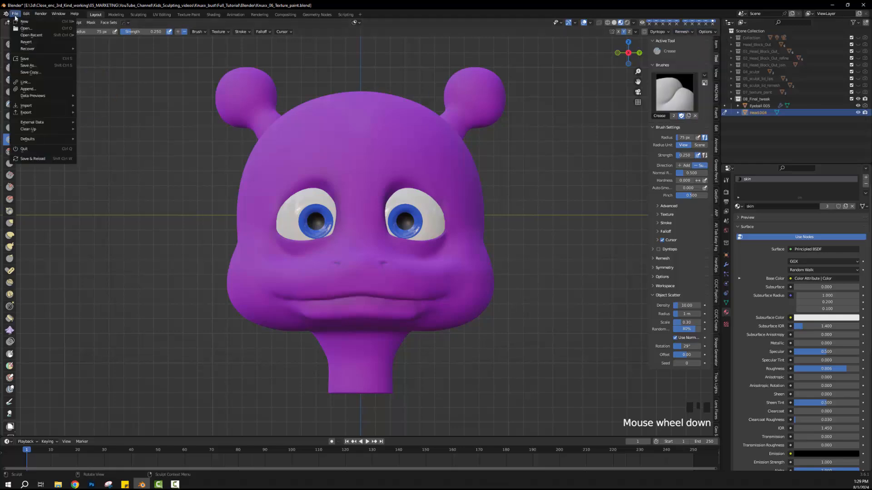
{"action": "left_click", "coordinate": [32, 66]}
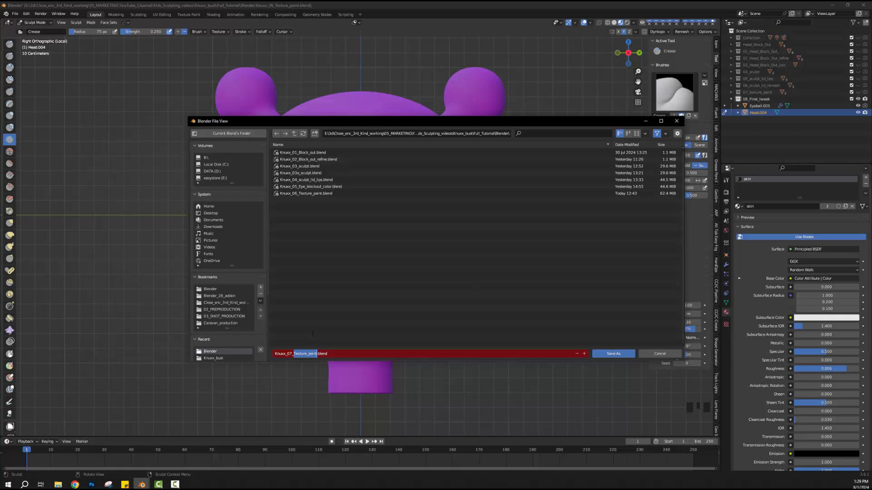
{"action": "type", "text": "tweak"}
{"action": "left_click", "coordinate": [612, 354]}
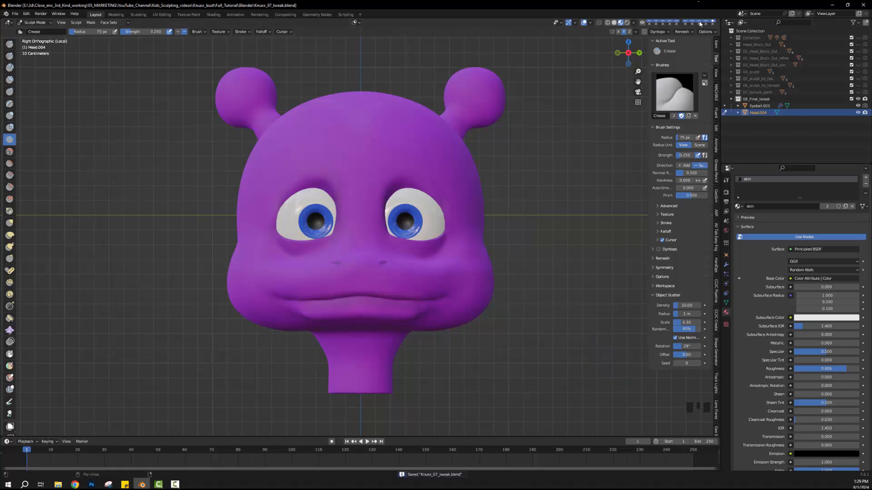
- Check the lips, muzzle and facial symmetry from a low angle and in the orthographic face view
{"action": "left_click", "coordinate": [682, 32]}
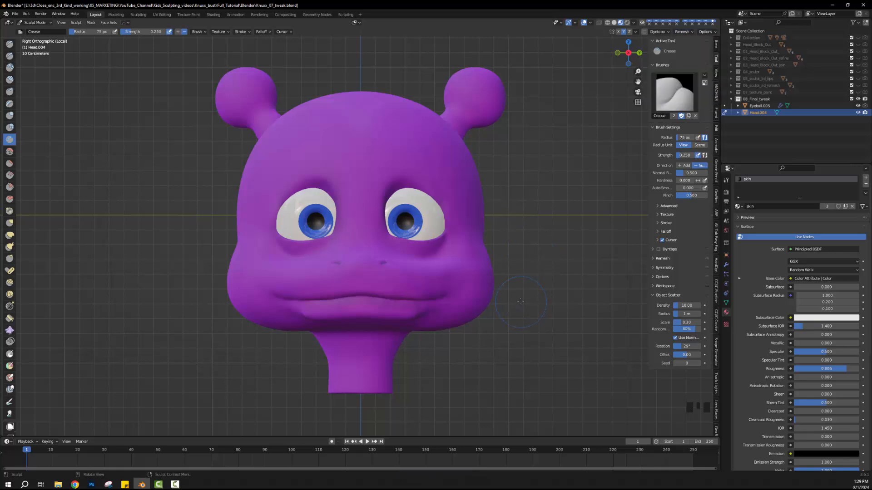
{"action": "middle_click_drag", "start_coordinate": [521, 295], "coordinate": [497, 301]}
{"action": "scroll", "coordinate": [524, 321], "scroll_direction": "up", "scroll_amount": 2}
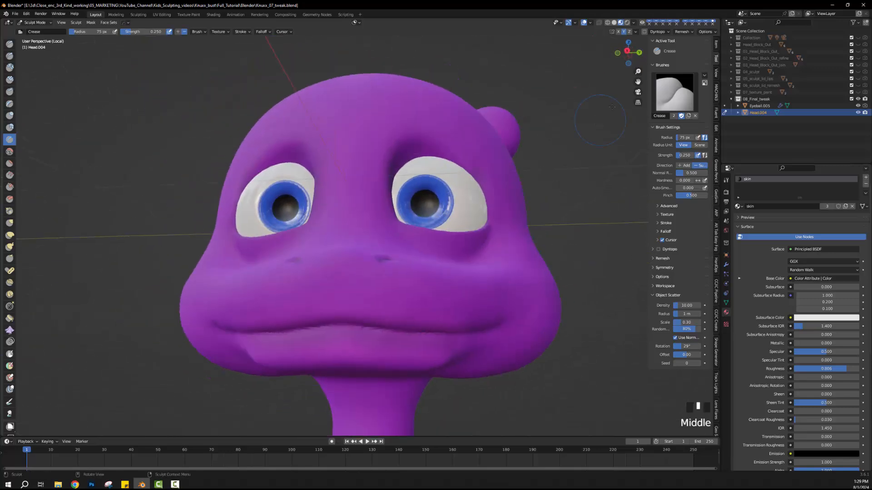
{"action": "left_click", "coordinate": [628, 50]}
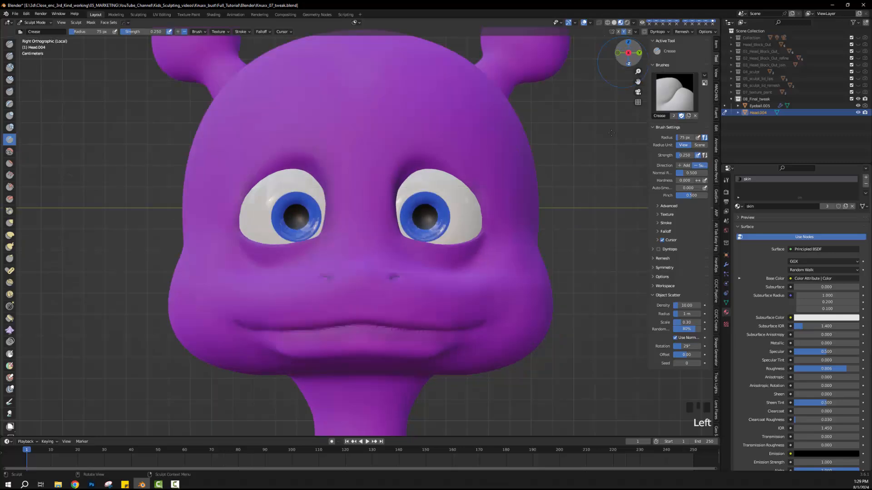
{"action": "scroll", "coordinate": [559, 261], "scroll_direction": "down", "scroll_amount": 4}
{"action": "scroll", "coordinate": [550, 261], "scroll_direction": "up", "scroll_amount": 3}
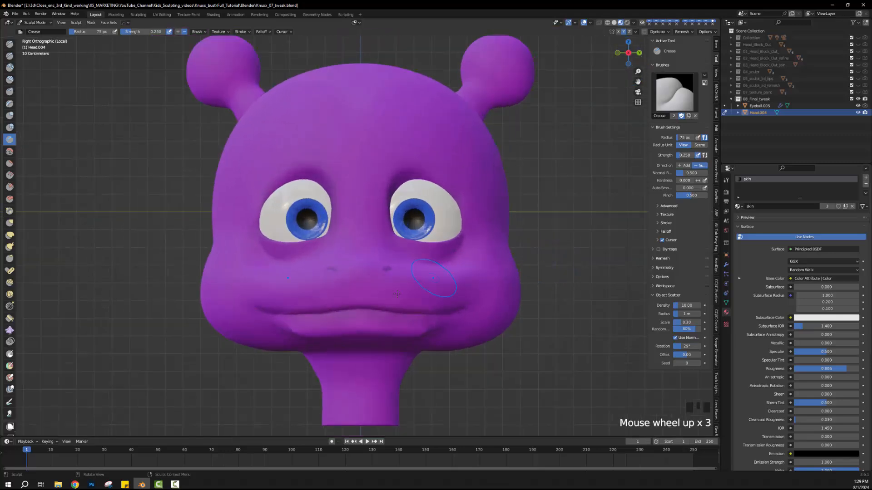
{"action": "scroll", "coordinate": [539, 246], "scroll_direction": "down", "scroll_amount": 2}
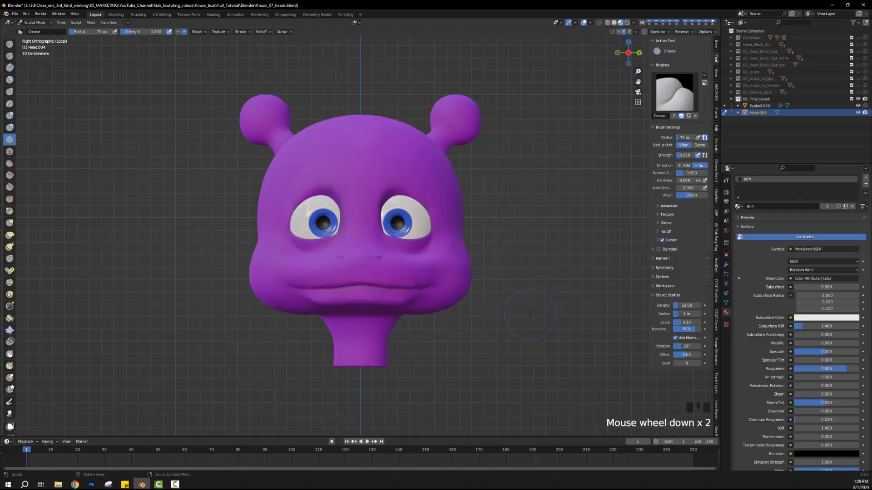
{"action": "scroll", "coordinate": [460, 331], "scroll_direction": "up", "scroll_amount": 1}
- Soften the fold under the lower lip near the mouth corner from below with a 75 px Smooth brush at strength 0.200
{"action": "middle_click_drag", "start_coordinate": [460, 330], "coordinate": [345, 286]}
{"action": "scroll", "coordinate": [358, 295], "scroll_direction": "up", "scroll_amount": 2}
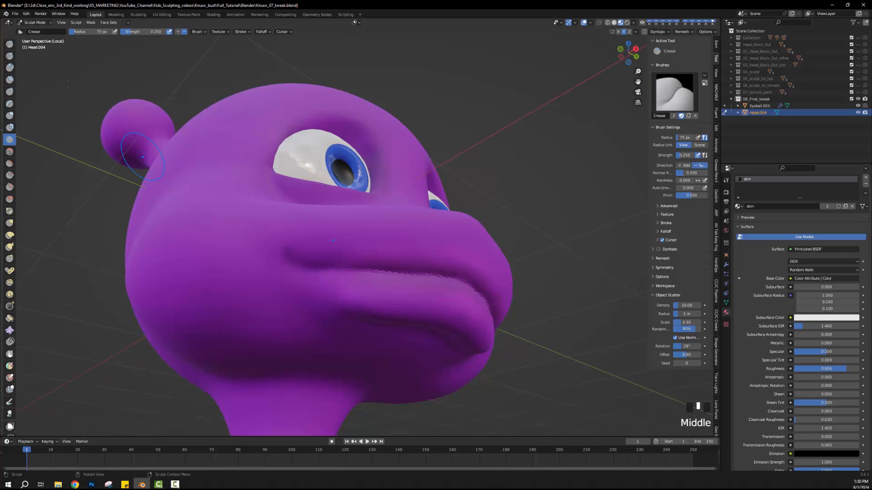
{"action": "left_click", "coordinate": [9, 151]}
{"action": "middle_click_drag", "start_coordinate": [424, 331], "coordinate": [422, 301]}
{"action": "left_click_drag", "start_coordinate": [424, 248], "coordinate": [416, 238]}
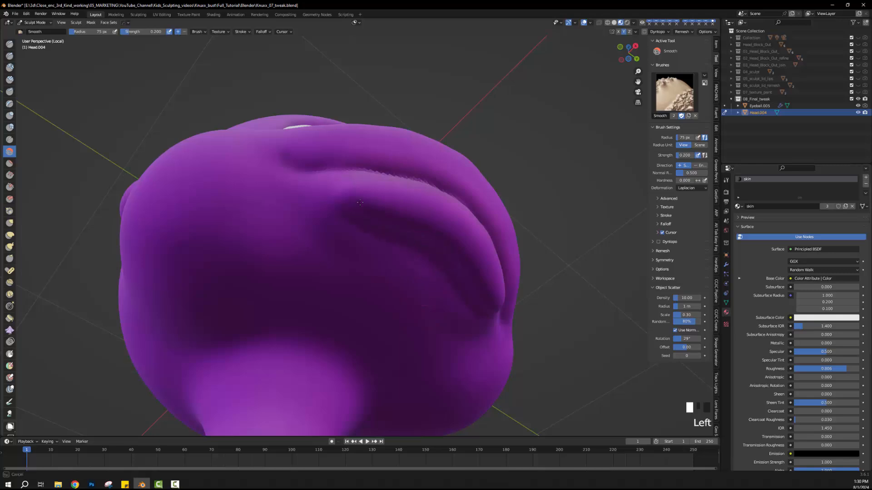
{"action": "left_click_drag", "start_coordinate": [359, 200], "coordinate": [377, 207]}
- Smooth the jagged crease along the mouth line and the upper edge of the lower lip from a low three-quarter view
{"action": "middle_click_drag", "start_coordinate": [377, 207], "coordinate": [371, 254]}
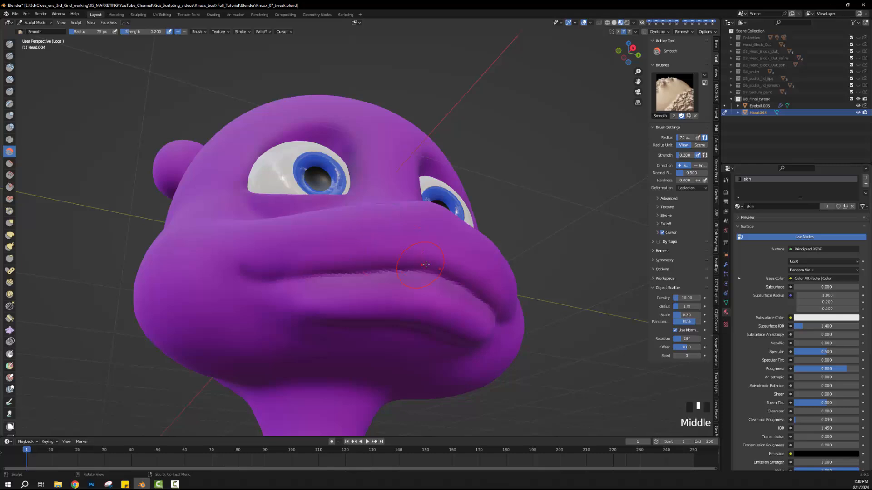
{"action": "mouse_move", "coordinate": [424, 269]}
{"action": "left_mouse_down"}
{"action": "mouse_move", "coordinate": [346, 274]}
{"action": "mouse_move", "coordinate": [383, 278]}
{"action": "left_mouse_up"}
{"action": "left_click_drag", "start_coordinate": [384, 278], "coordinate": [398, 281]}
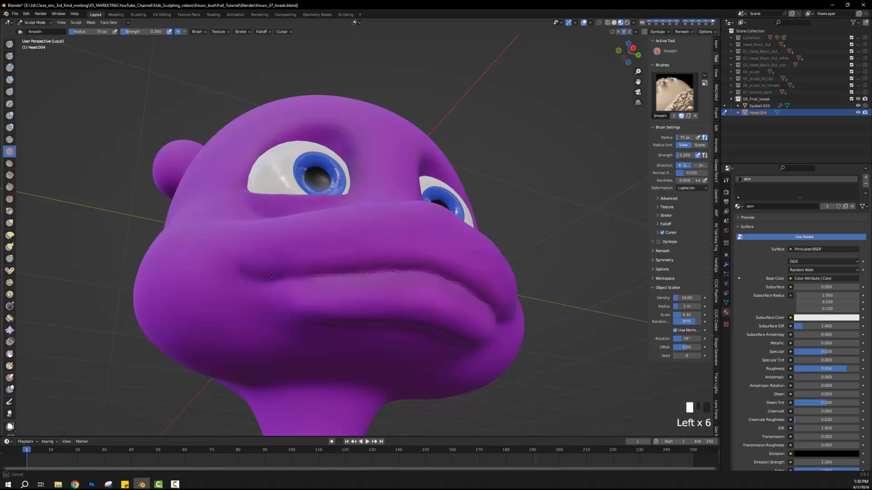
{"action": "left_click", "coordinate": [398, 281]}
{"action": "left_click", "coordinate": [398, 281]}
- Even out the remaining roughness around the lips and mouth from several angles with the Smooth brush
{"action": "middle_click_drag", "start_coordinate": [397, 282], "coordinate": [311, 319]}
{"action": "scroll", "coordinate": [446, 325], "scroll_direction": "down", "scroll_amount": 1}
{"action": "scroll", "coordinate": [416, 329], "scroll_direction": "up", "scroll_amount": 2}
{"action": "scroll", "coordinate": [381, 305], "scroll_direction": "down", "scroll_amount": 3}
{"action": "mouse_move", "coordinate": [311, 320]}
{"action": "left_mouse_down"}
{"action": "mouse_move", "coordinate": [332, 318]}
{"action": "mouse_move", "coordinate": [295, 309]}
{"action": "left_mouse_up"}
{"action": "mouse_move", "coordinate": [295, 309]}
{"action": "middle_mouse_down"}
{"action": "mouse_move", "coordinate": [285, 282]}
{"action": "mouse_move", "coordinate": [326, 267]}
{"action": "mouse_move", "coordinate": [406, 293]}
{"action": "mouse_move", "coordinate": [337, 300]}
{"action": "middle_mouse_up"}
{"action": "scroll", "coordinate": [314, 273], "scroll_direction": "down", "scroll_amount": 4}
{"action": "scroll", "coordinate": [354, 272], "scroll_direction": "up", "scroll_amount": 2}
{"action": "scroll", "coordinate": [377, 277], "scroll_direction": "up", "scroll_amount": 2}
{"action": "left_click_drag", "start_coordinate": [445, 277], "coordinate": [453, 321]}
{"action": "middle_click_drag", "start_coordinate": [467, 330], "coordinate": [448, 296]}
{"action": "left_click_drag", "start_coordinate": [447, 296], "coordinate": [422, 308]}
{"action": "middle_click_drag", "start_coordinate": [422, 307], "coordinate": [602, 143]}
- Review the smoothed head and mouth from the orthographic face view, both three-quarter sides and slightly below
{"action": "left_click", "coordinate": [630, 52]}
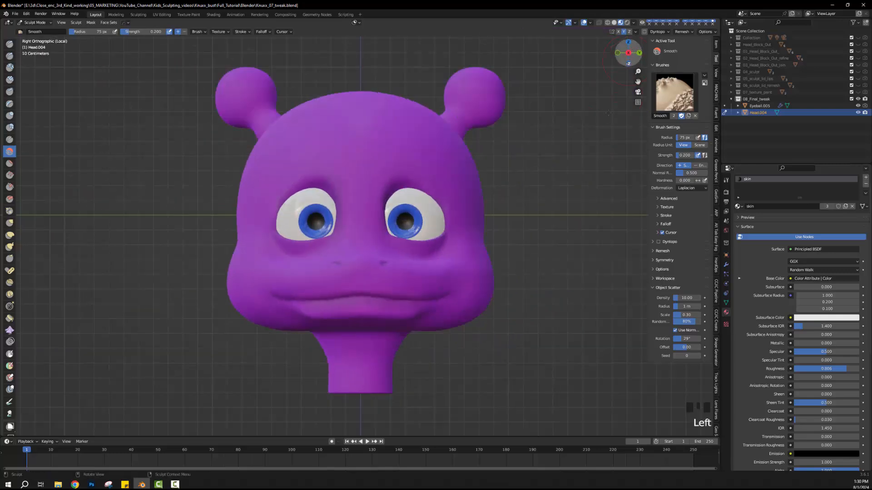
{"action": "scroll", "coordinate": [515, 247], "scroll_direction": "down", "scroll_amount": 2}
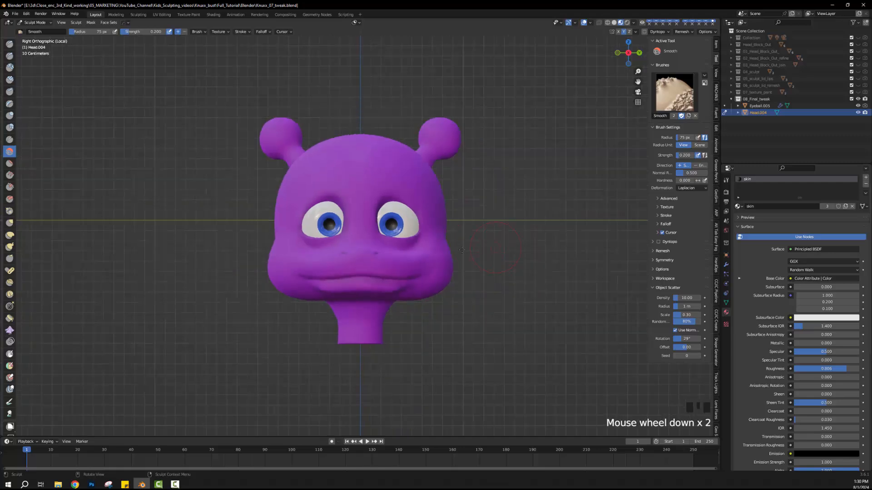
{"action": "middle_click_drag", "start_coordinate": [515, 247], "coordinate": [468, 253]}
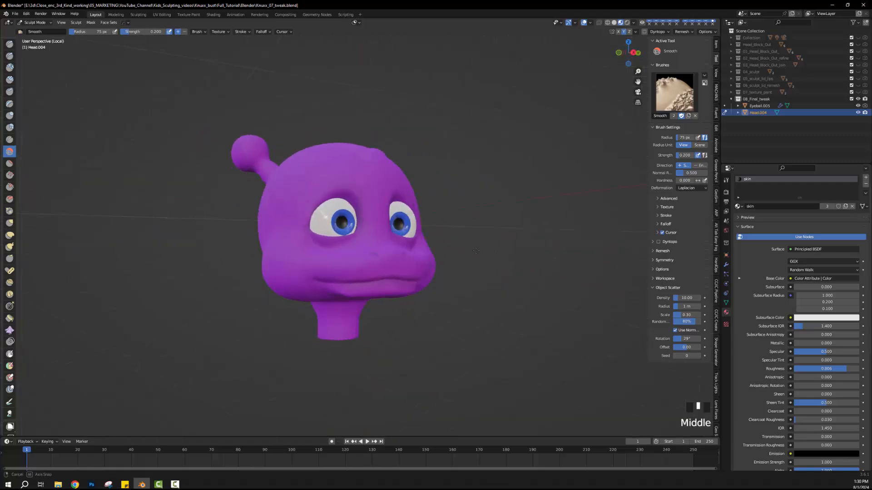
{"action": "scroll", "coordinate": [467, 252], "scroll_direction": "up", "scroll_amount": 1}
{"action": "middle_click_drag", "start_coordinate": [538, 261], "coordinate": [486, 257]}
{"action": "scroll", "coordinate": [536, 256], "scroll_direction": "up", "scroll_amount": 1}
{"action": "middle_click_drag", "start_coordinate": [472, 210], "coordinate": [488, 226]}
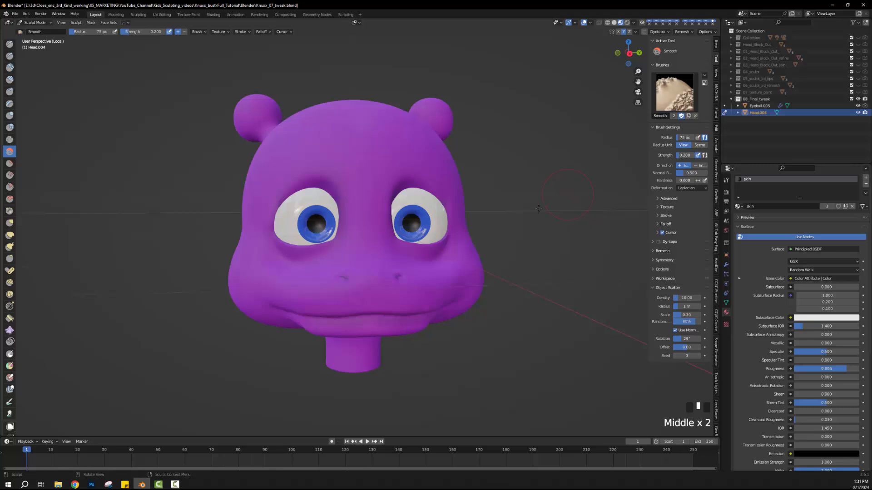
{"action": "middle_click_drag", "start_coordinate": [538, 209], "coordinate": [539, 189]}
{"action": "middle_click_drag", "start_coordinate": [539, 188], "coordinate": [540, 181]}
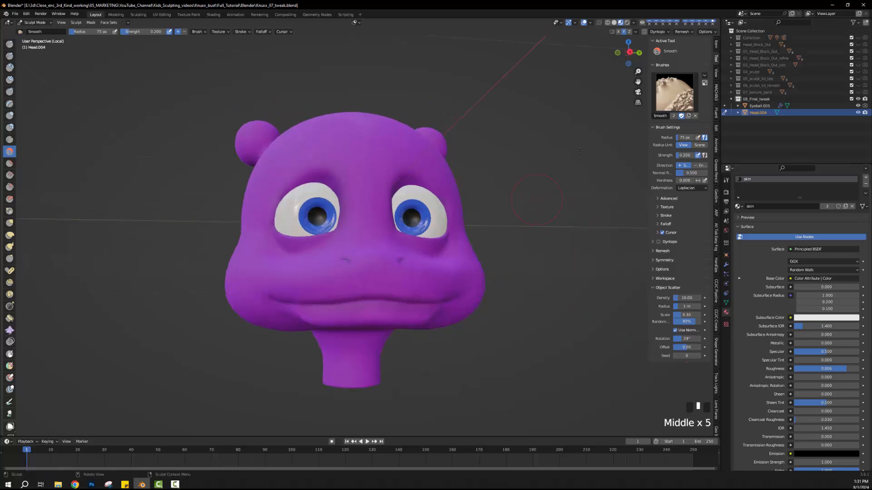
{"action": "left_click", "coordinate": [631, 53]}
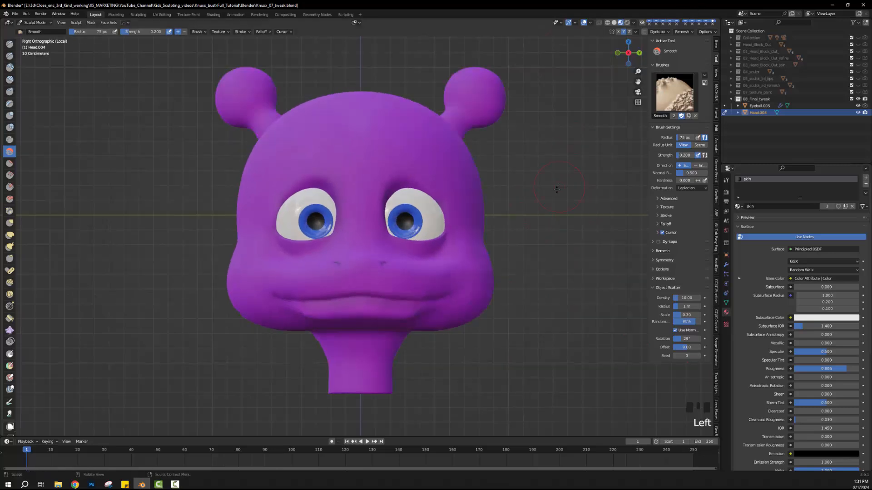